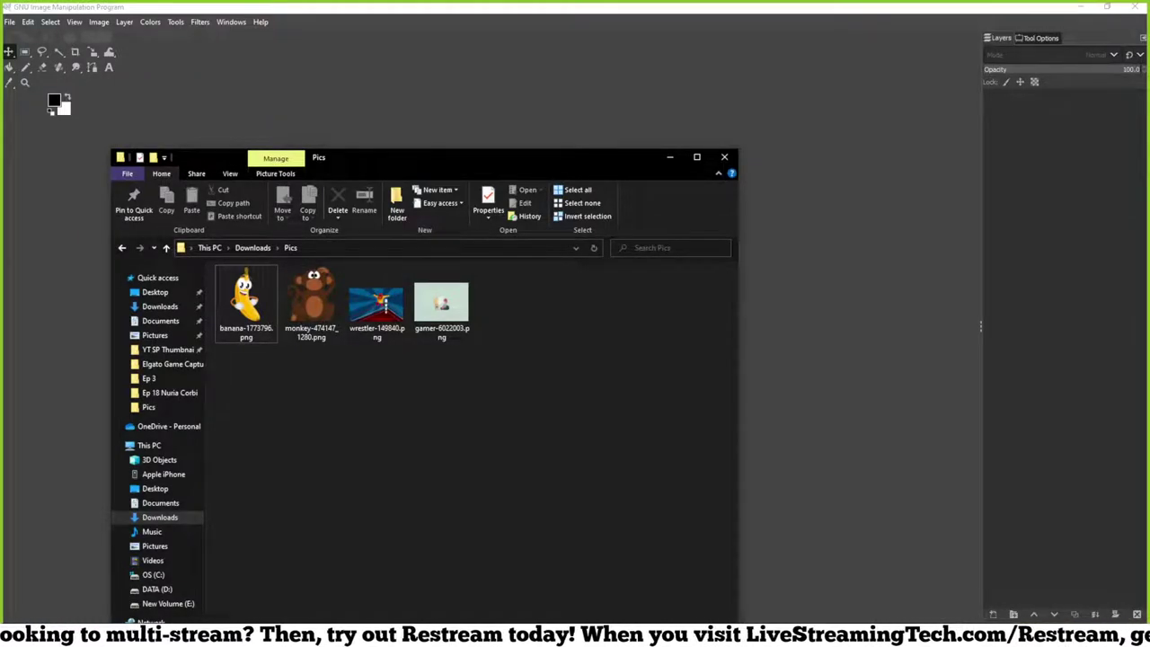
Switch to the Pixabay site in the browser and search for "goat", filtering first by vector graphics and finally by illustrations
key("alt+Tab")
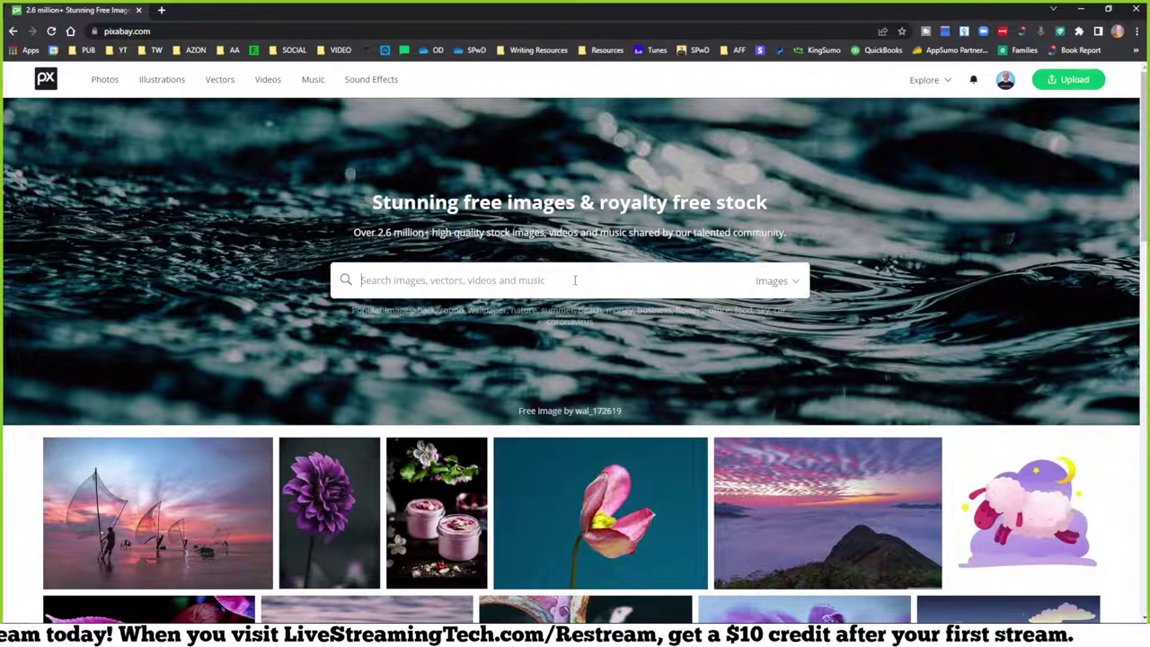
type("goat")
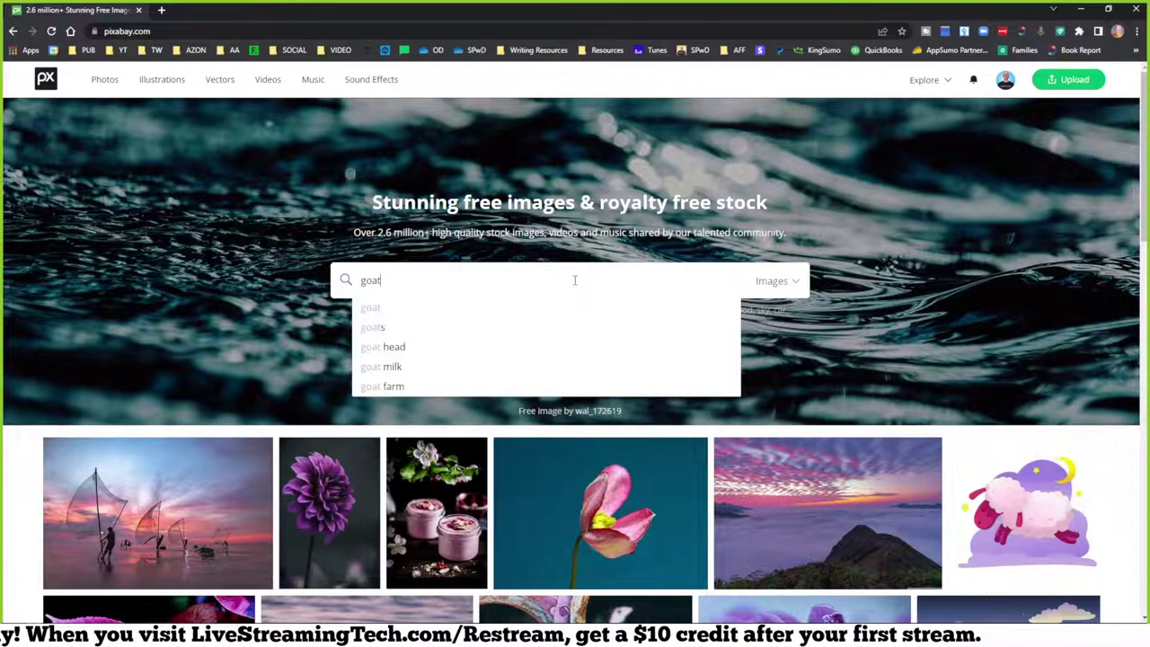
key("Return")
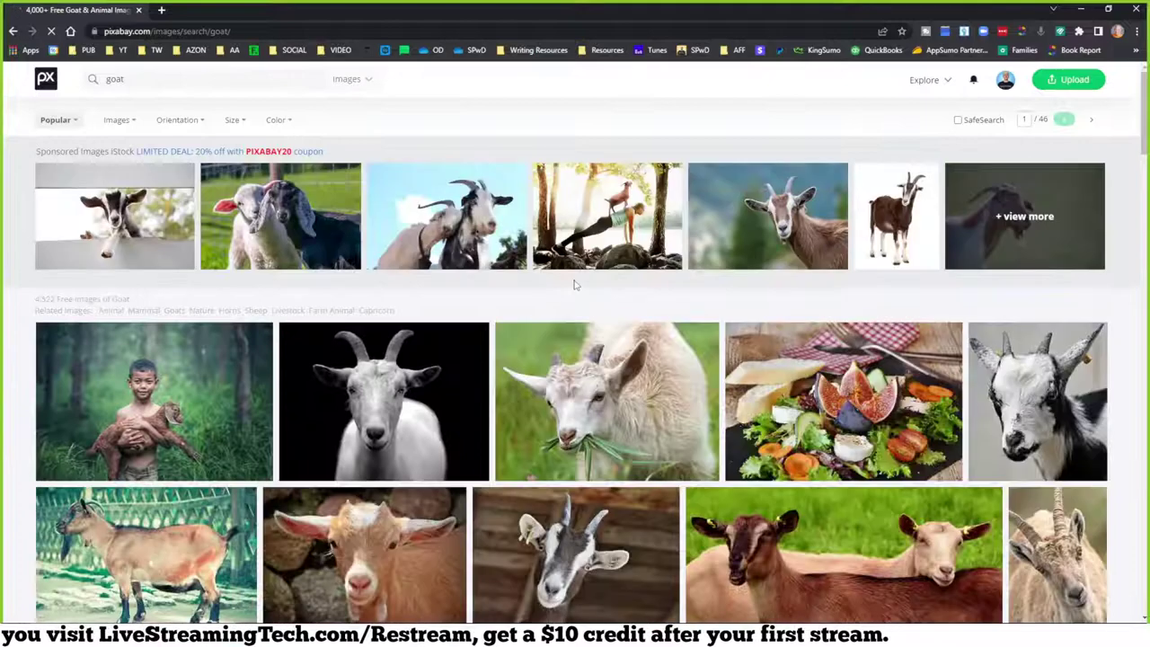
left_click(363, 79)
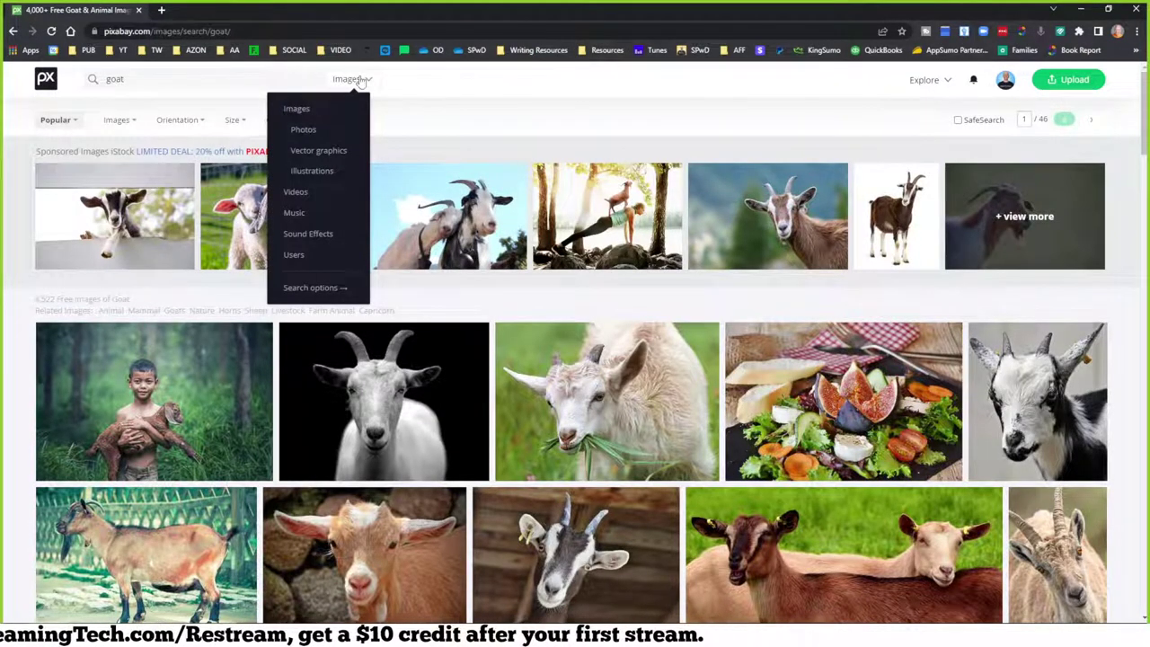
left_click(319, 150)
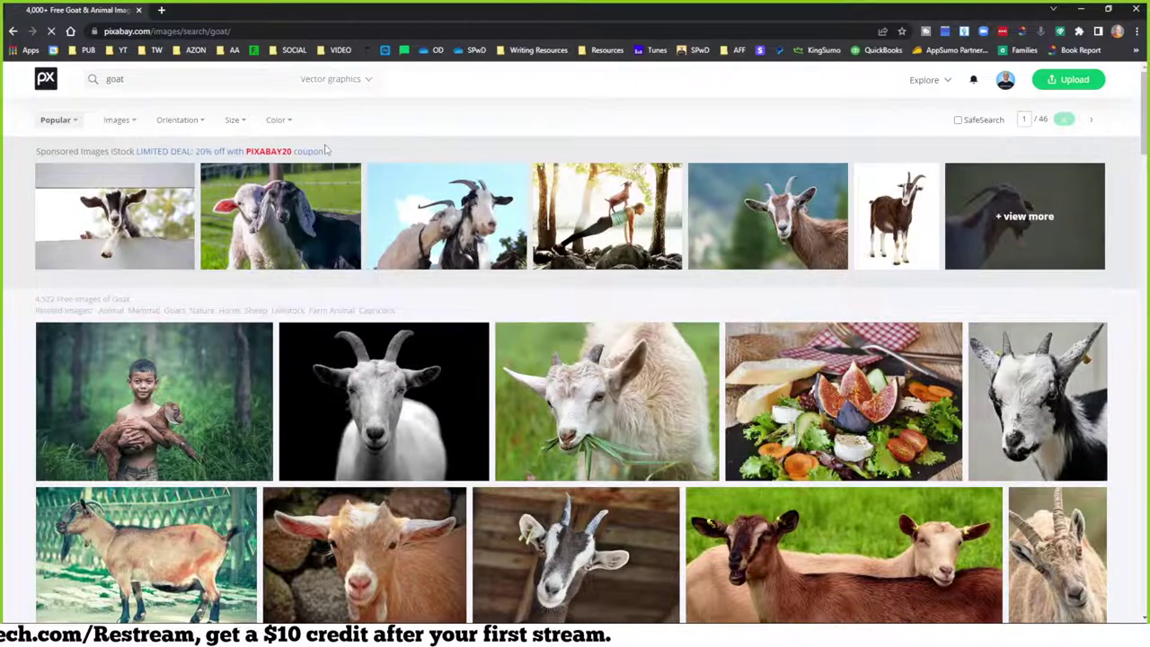
mouse_move(317, 99)
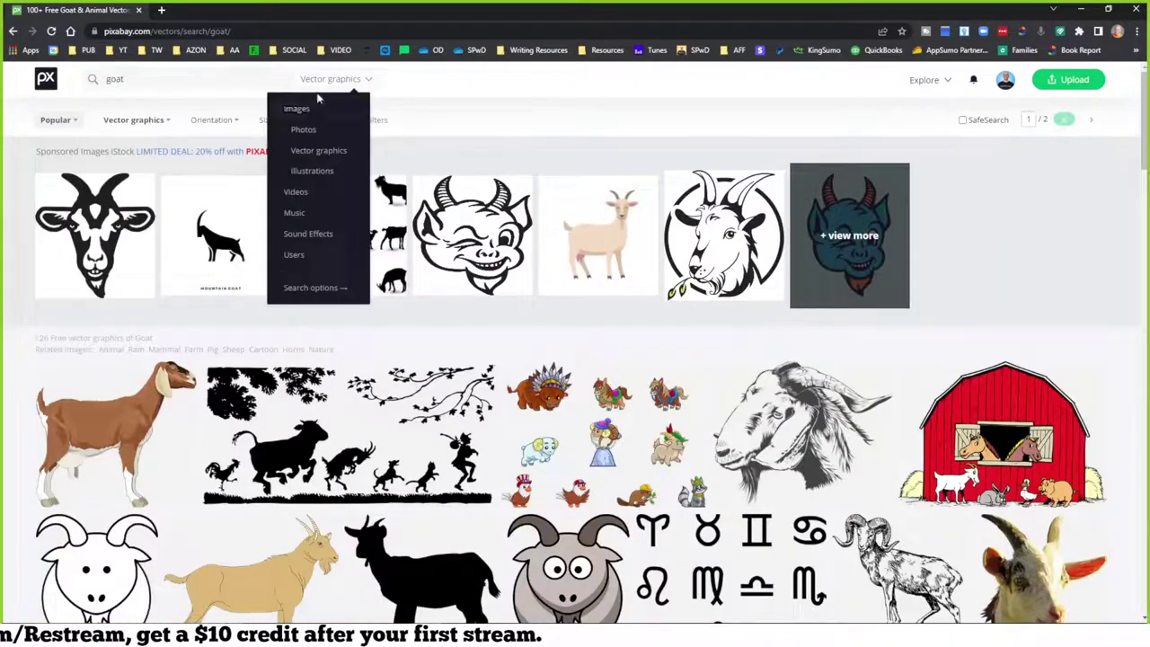
left_click(303, 170)
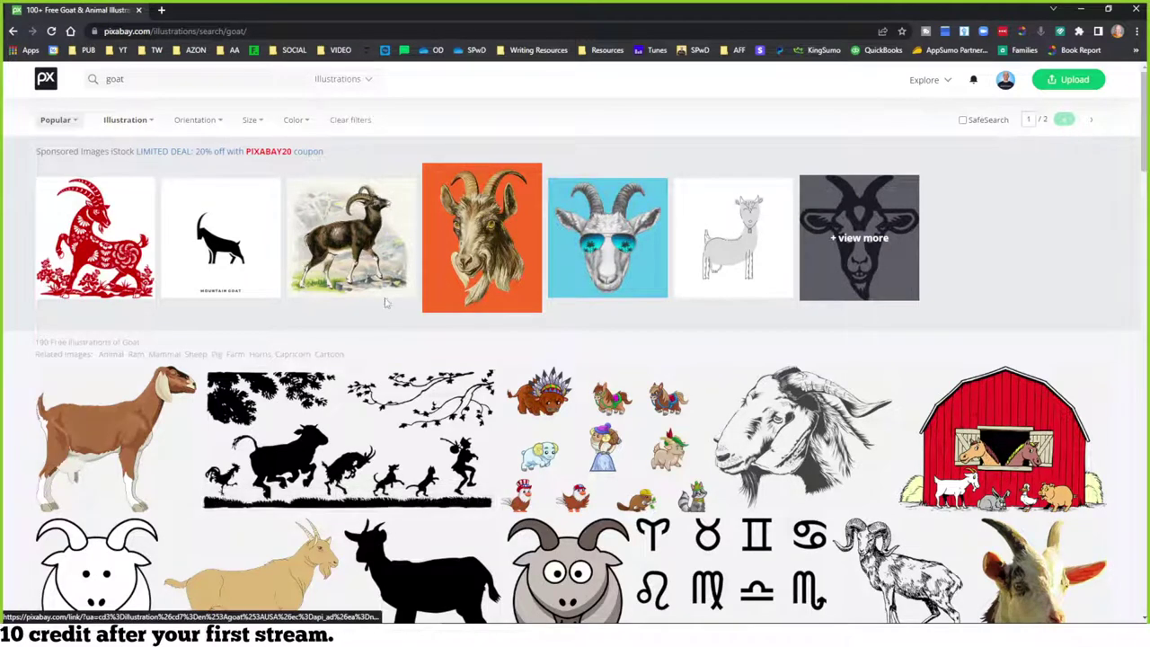
Browse the goat illustrations and open the page of the black standing goat silhouette
scroll(360, 310, "down", 2)
scroll(361, 326, "down", 1)
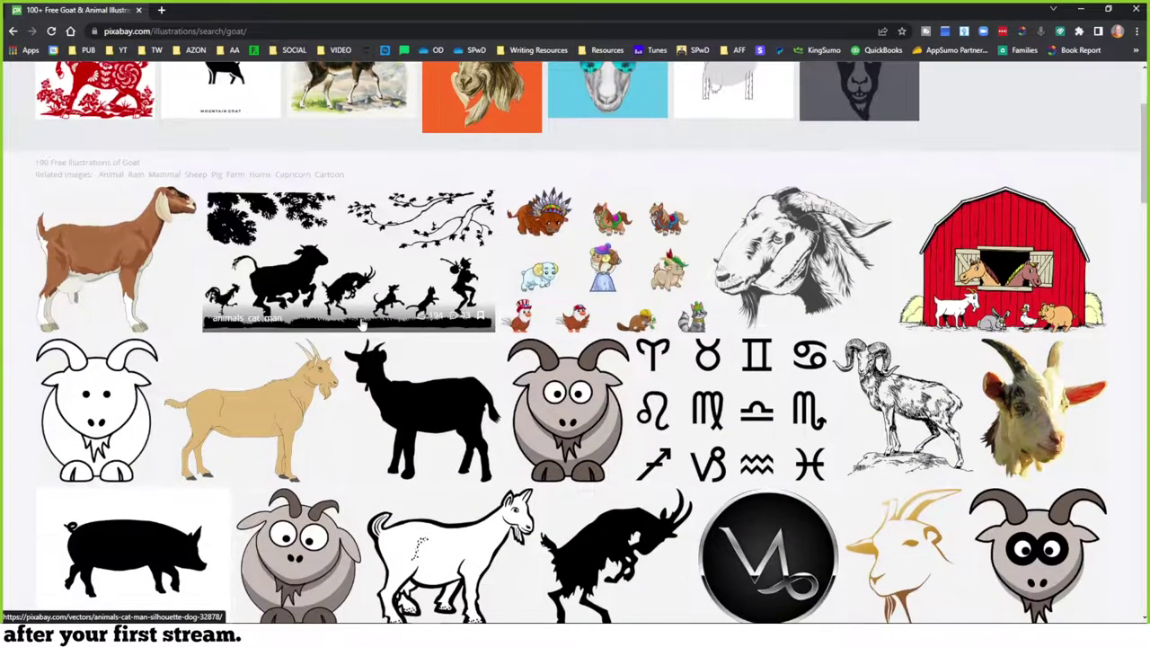
scroll(362, 325, "down", 2)
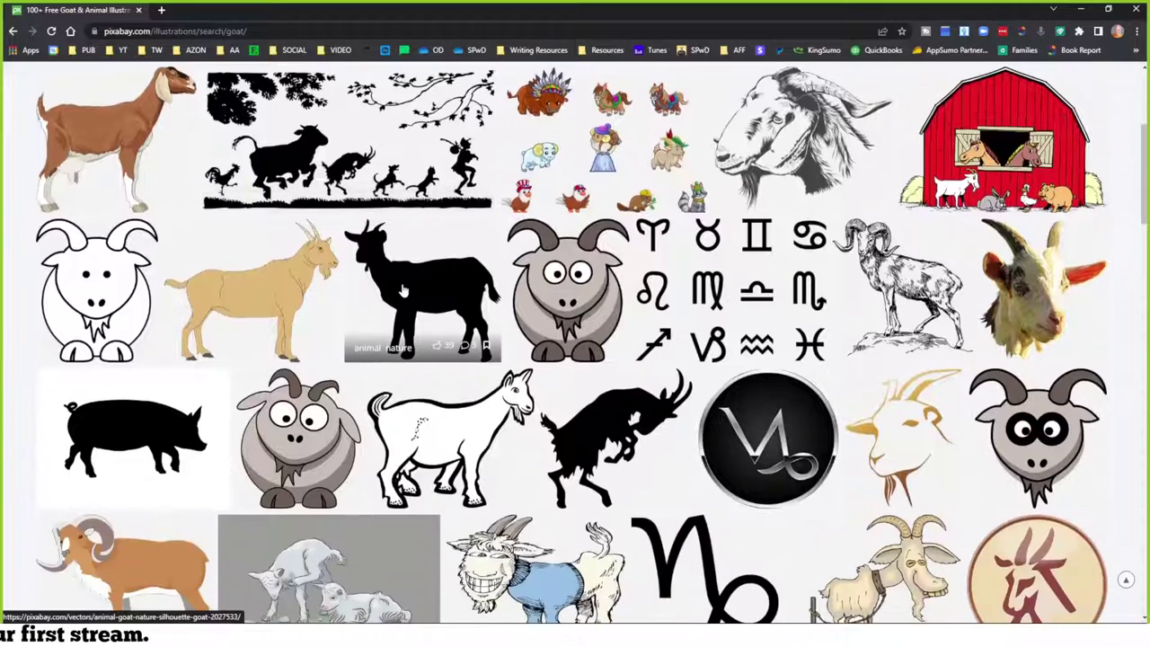
left_click(404, 286)
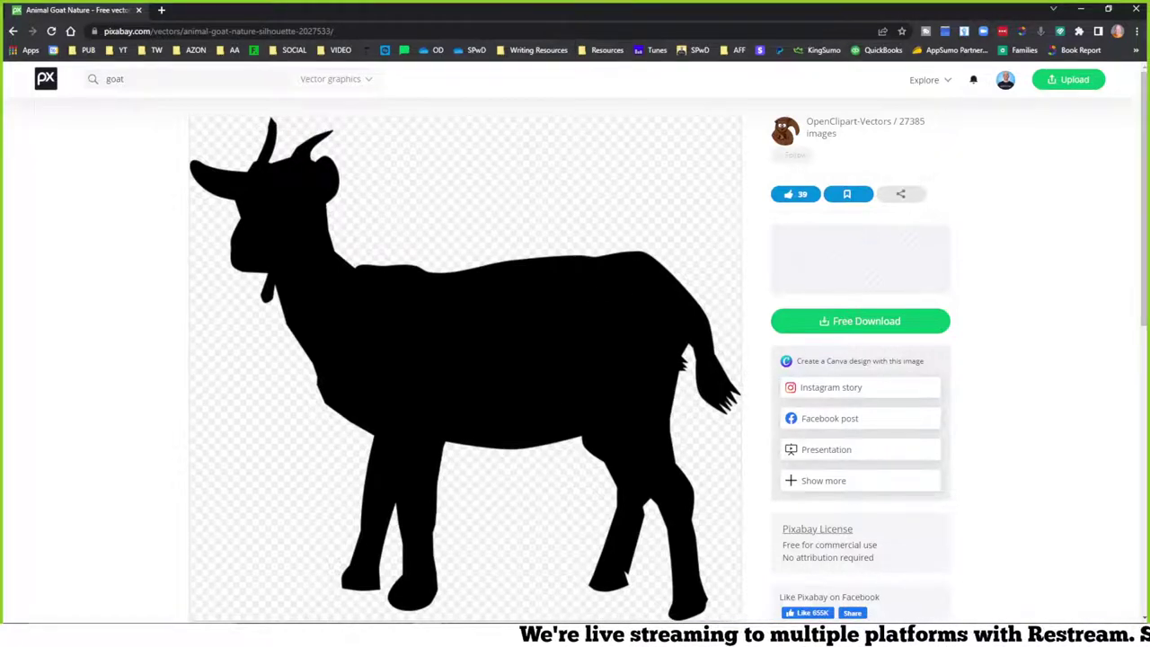
Switch back to GIMP and open banana-1773796.png from the Pics folder as a new image
key("alt+Tab")
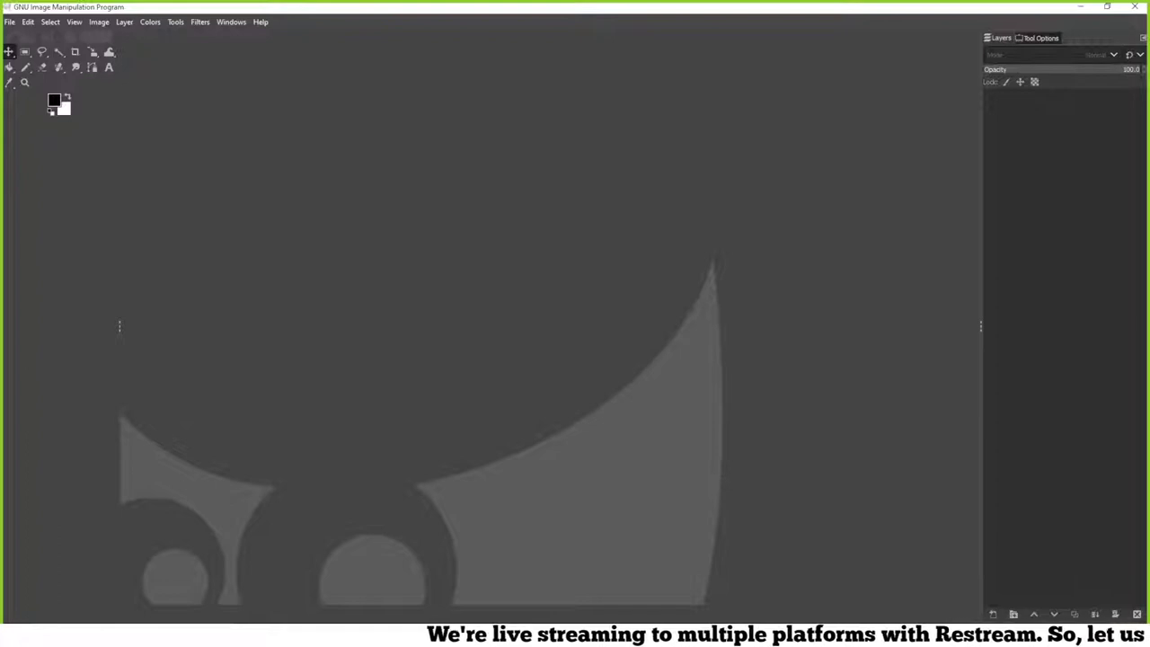
key("alt+Tab")
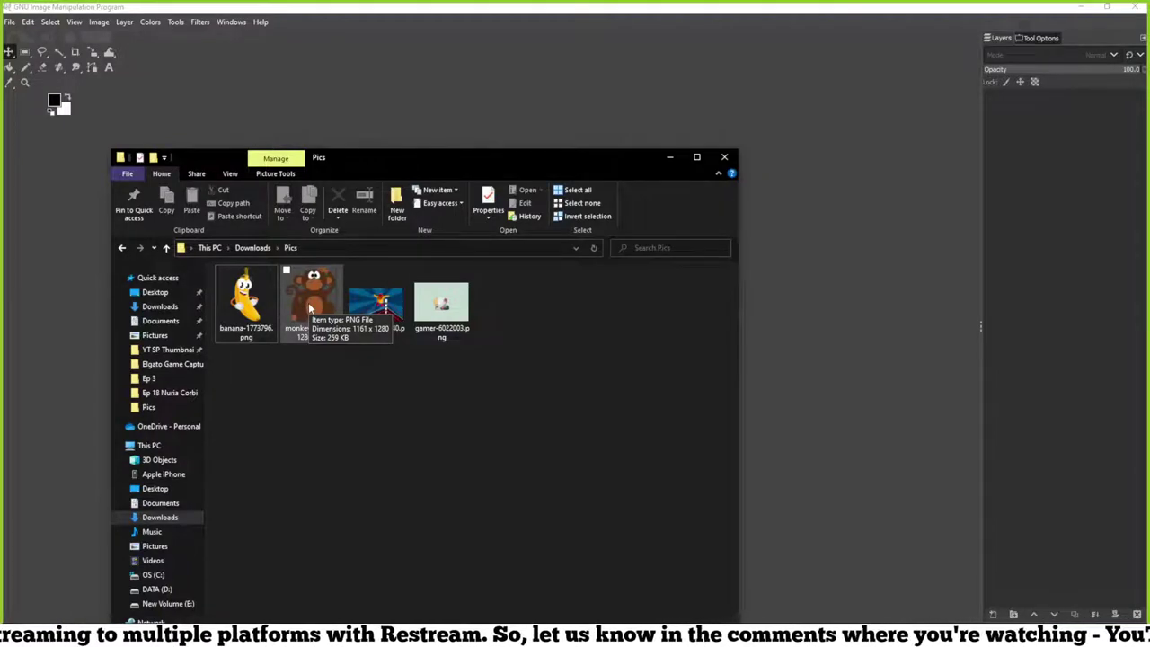
left_click(247, 306)
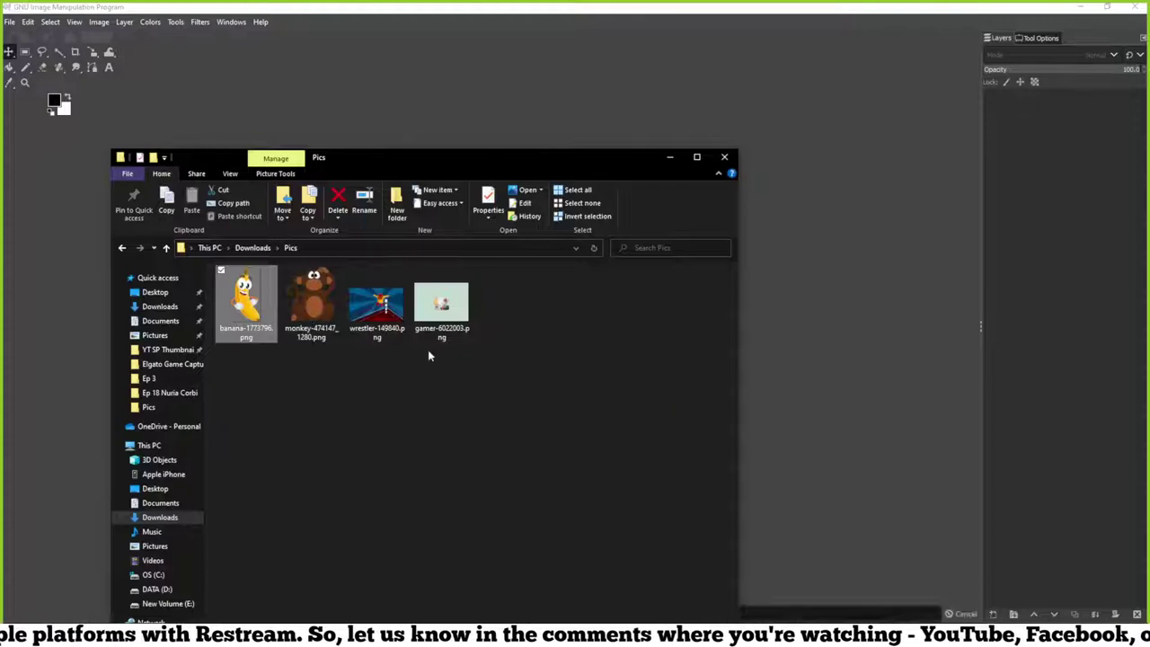
key("alt+Tab")
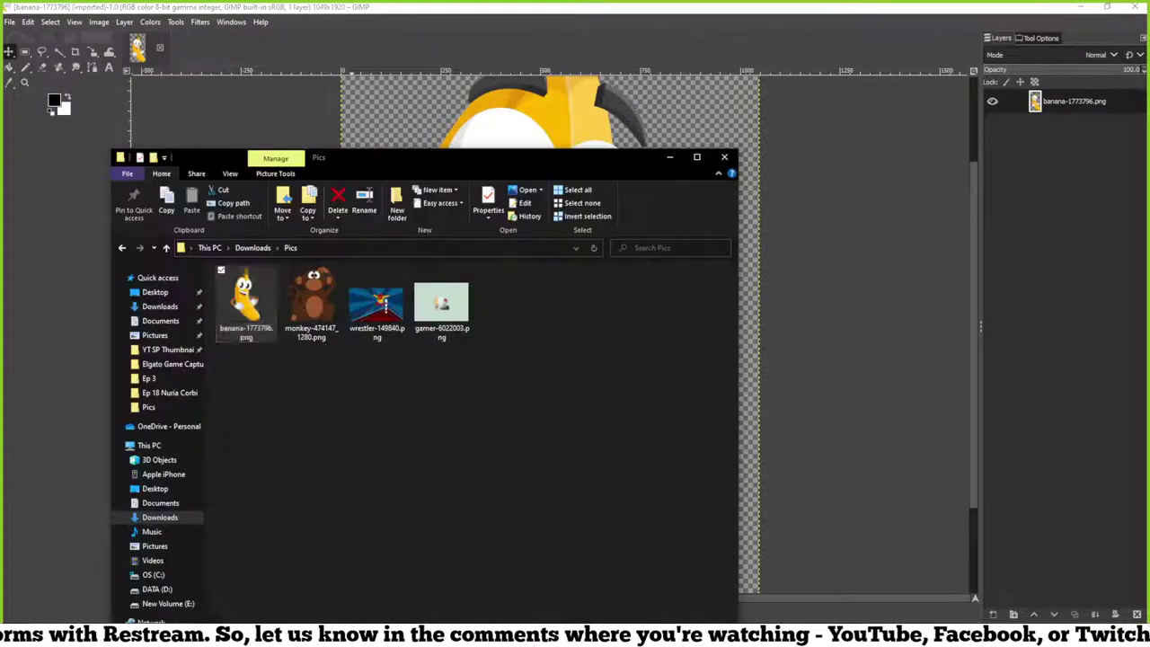
Add monkey-474147_1280.png from the Pics folder as a layer over the banana and fit the canvas to the layers
left_click_drag(311, 301, 760, 397)
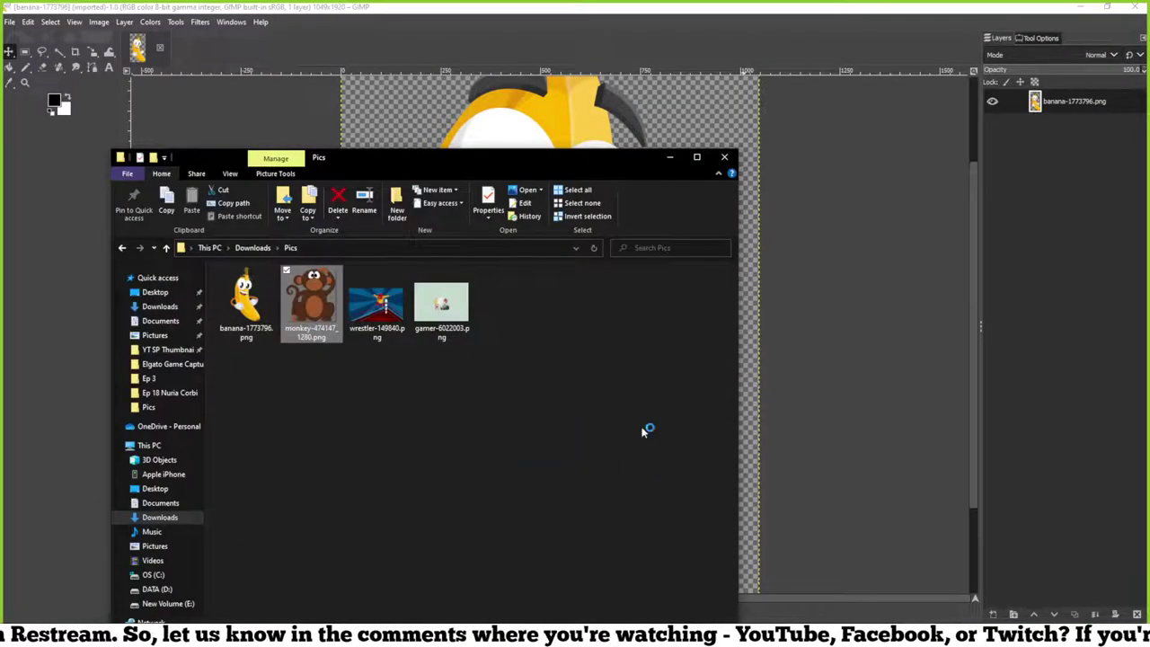
key("minus")
key("minus")
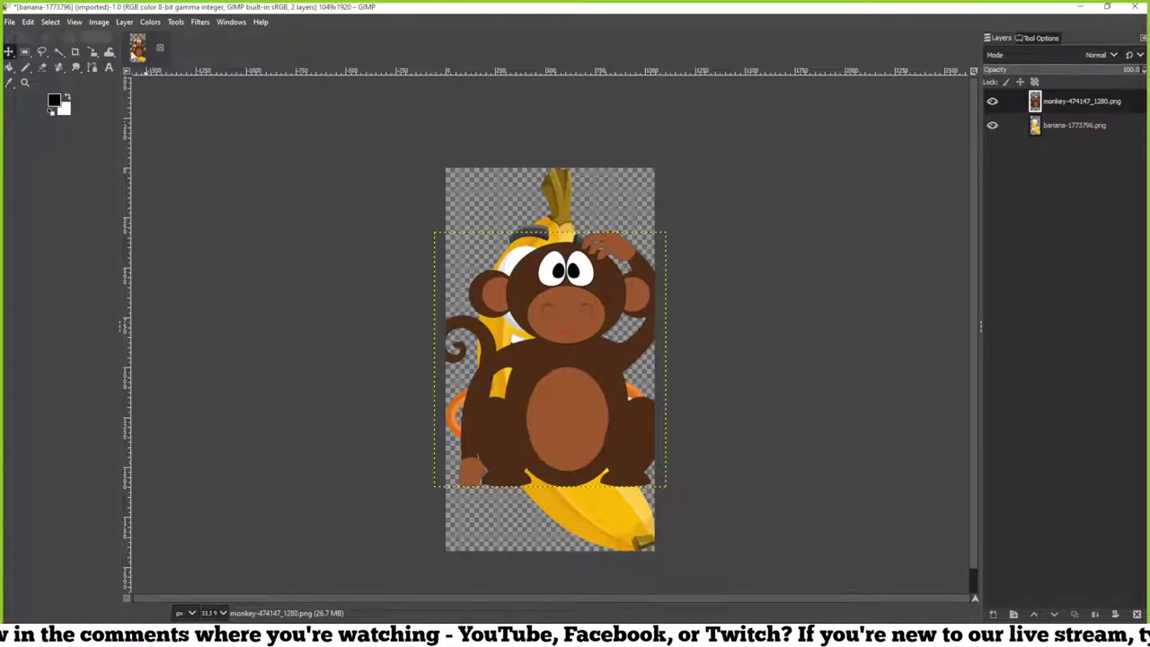
left_click(98, 23)
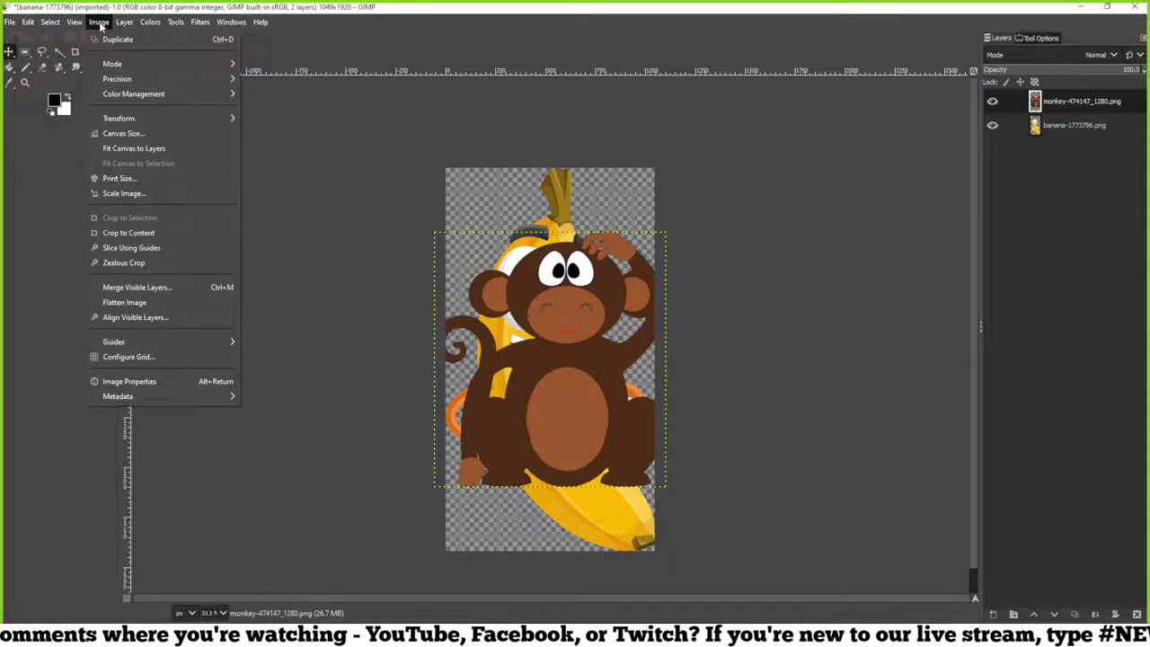
left_click(133, 148)
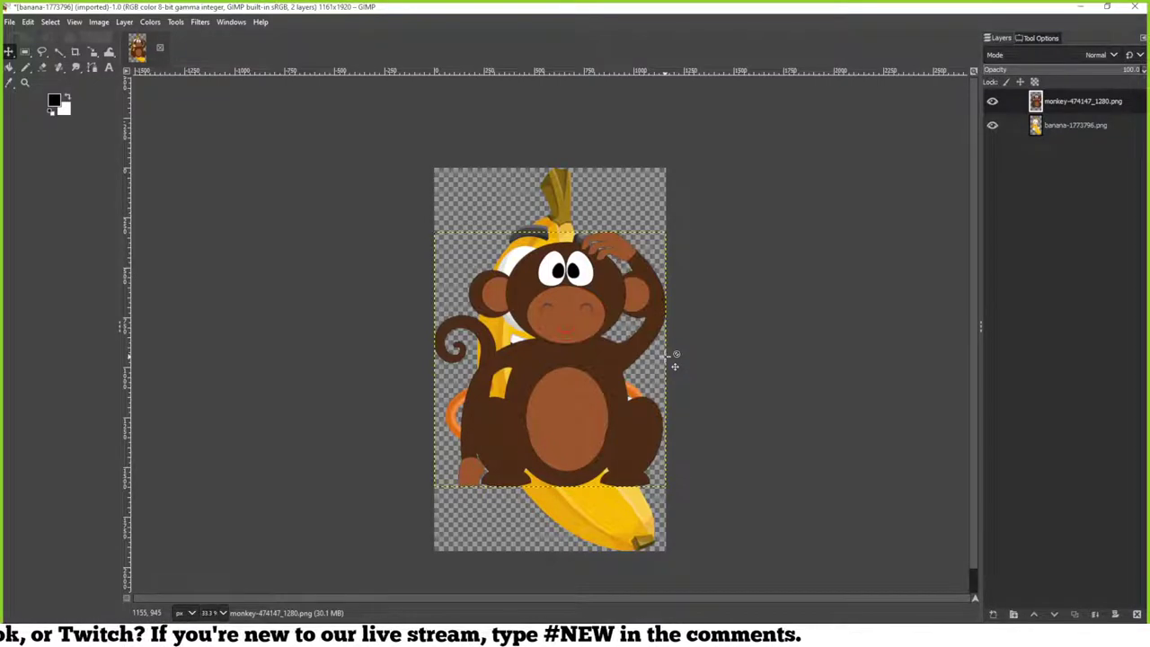
Scale the banana layer to 441 × 808 px with the monkey layer hidden, and show the monkey layer again
left_click(992, 102)
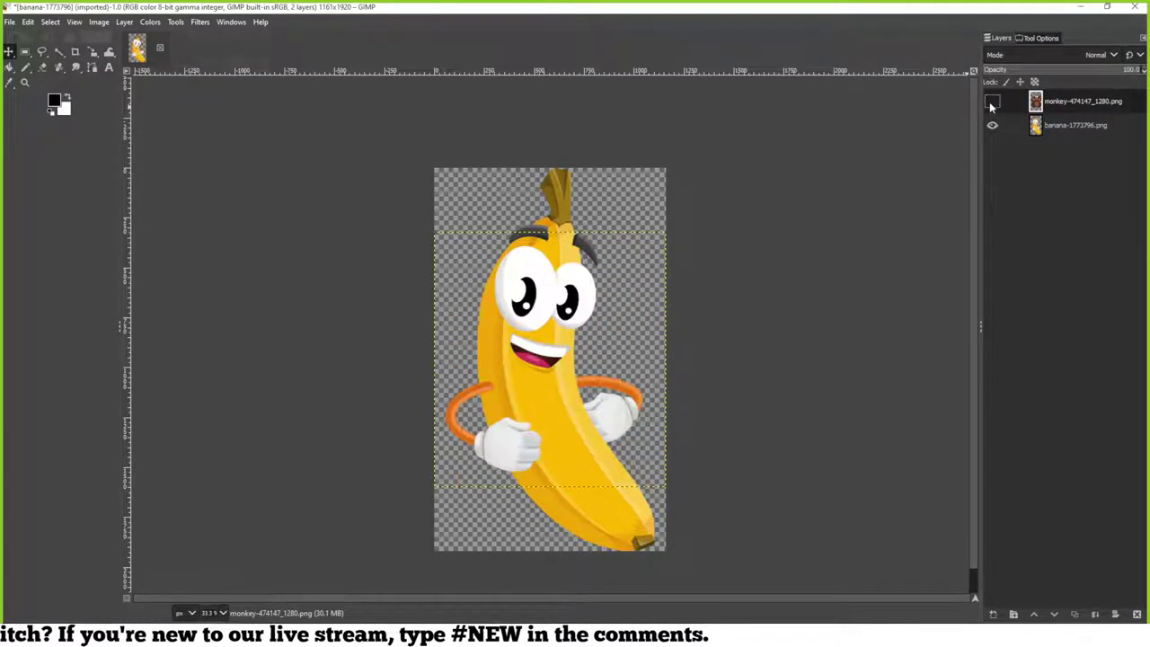
left_click(1038, 125)
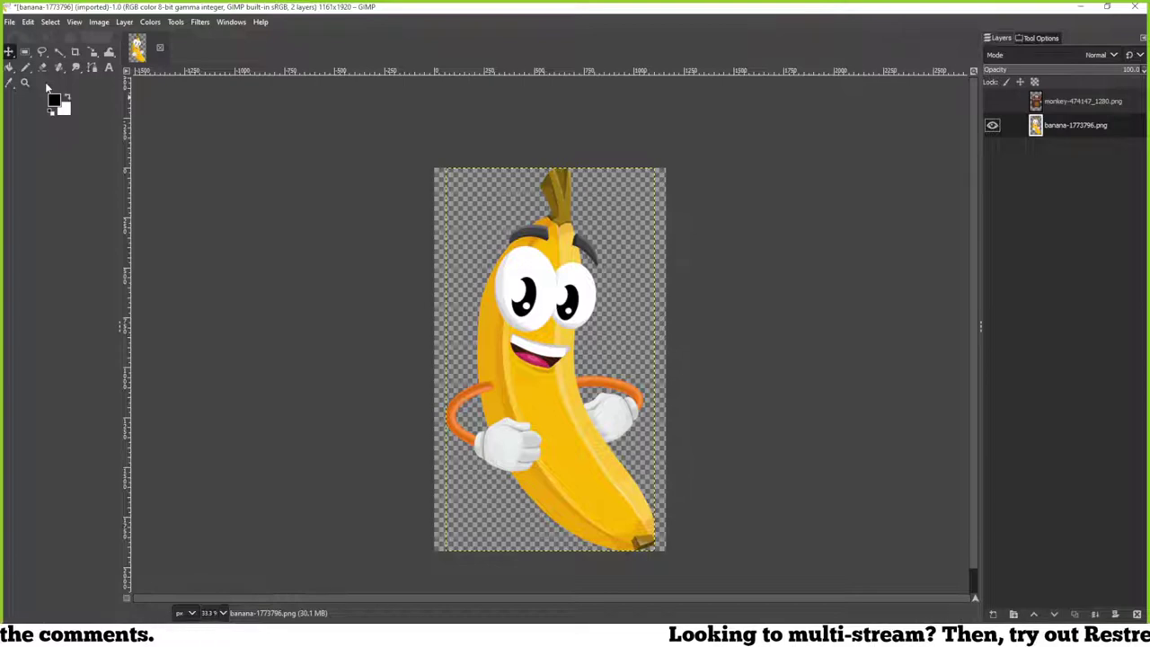
key("shift+s")
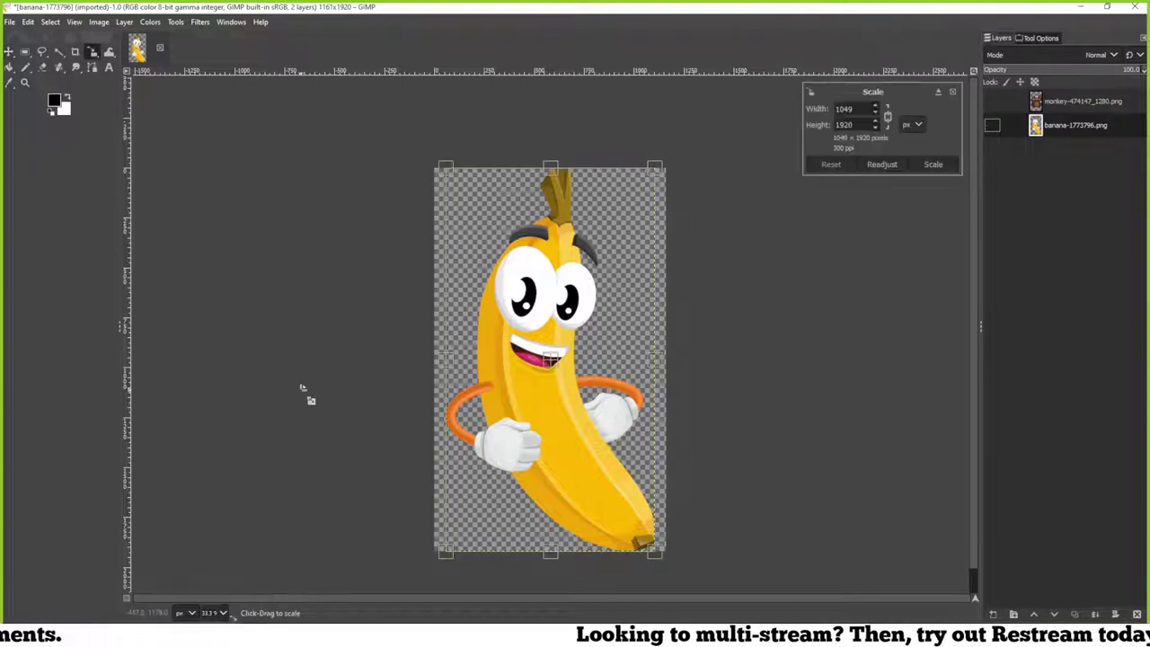
left_click_drag(494, 531, 617, 305)
left_click_drag(611, 249, 487, 333)
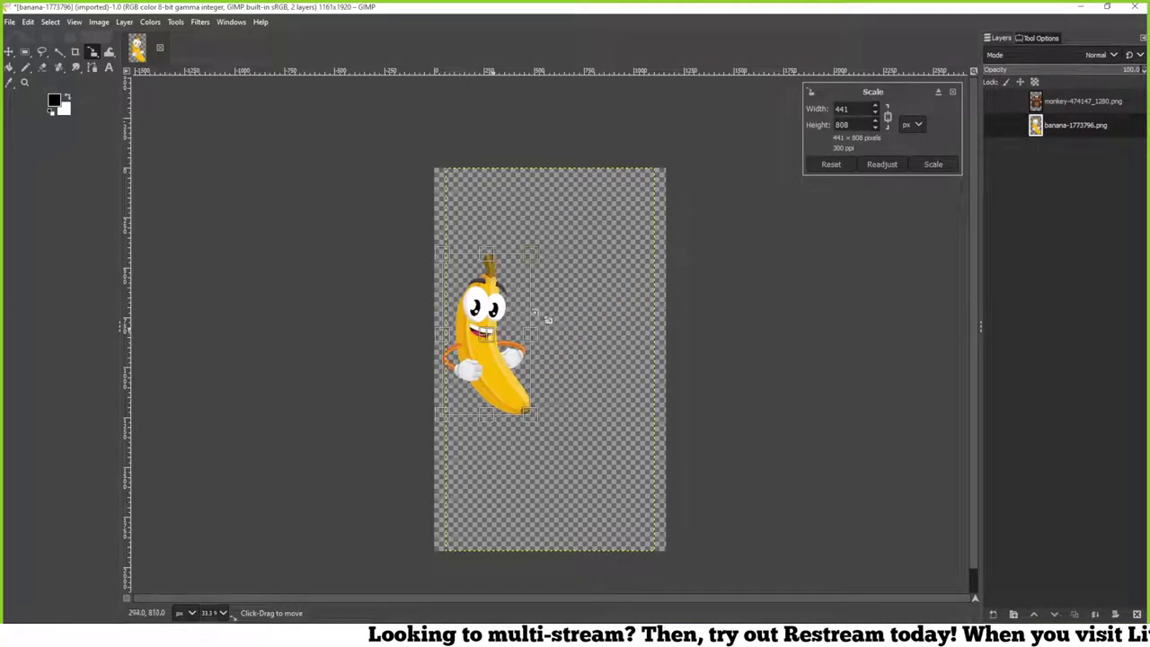
left_click(933, 165)
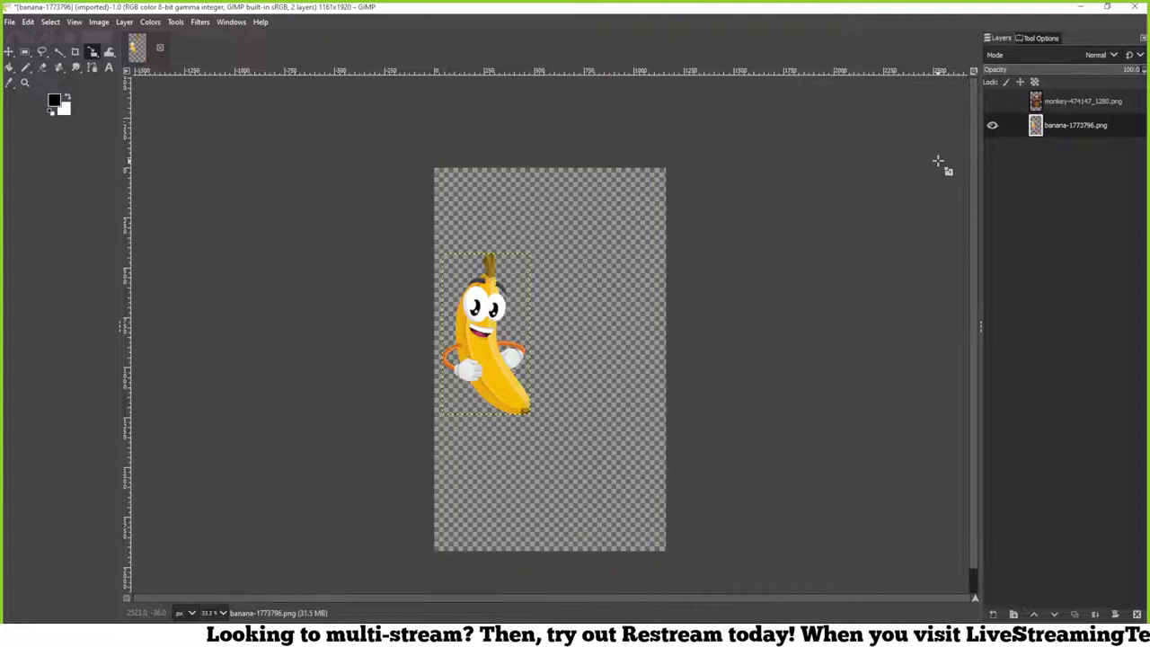
left_click(993, 103)
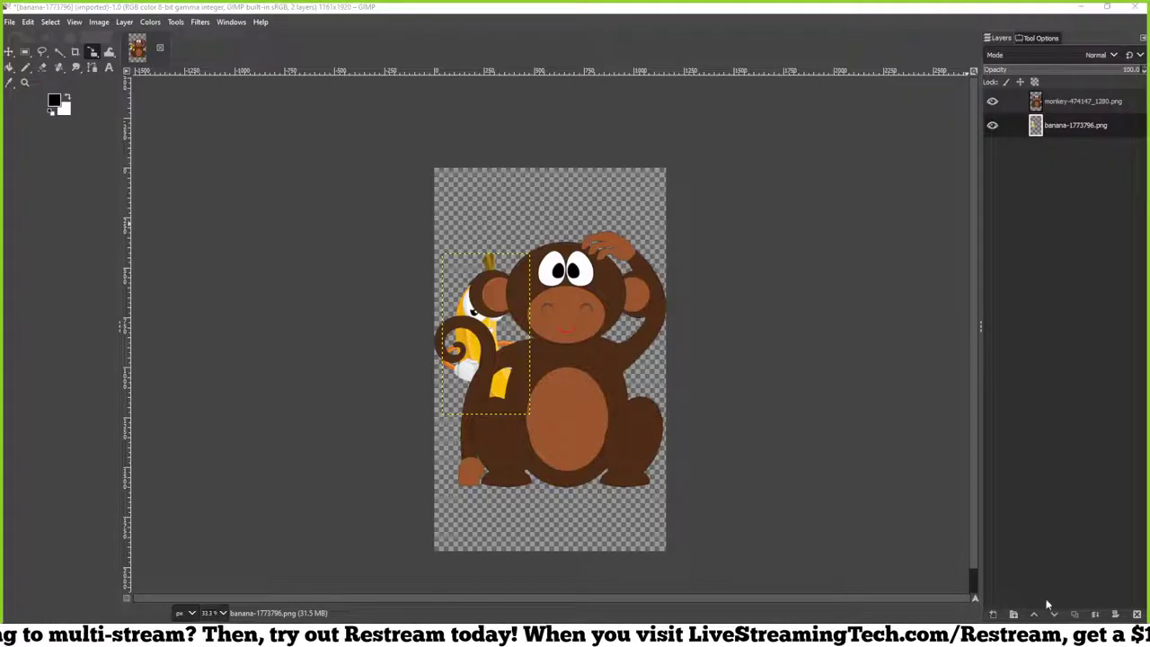
Raise the banana layer above the monkey layer and move the banana down in front of the monkey's left-hand foot
left_click(1036, 614)
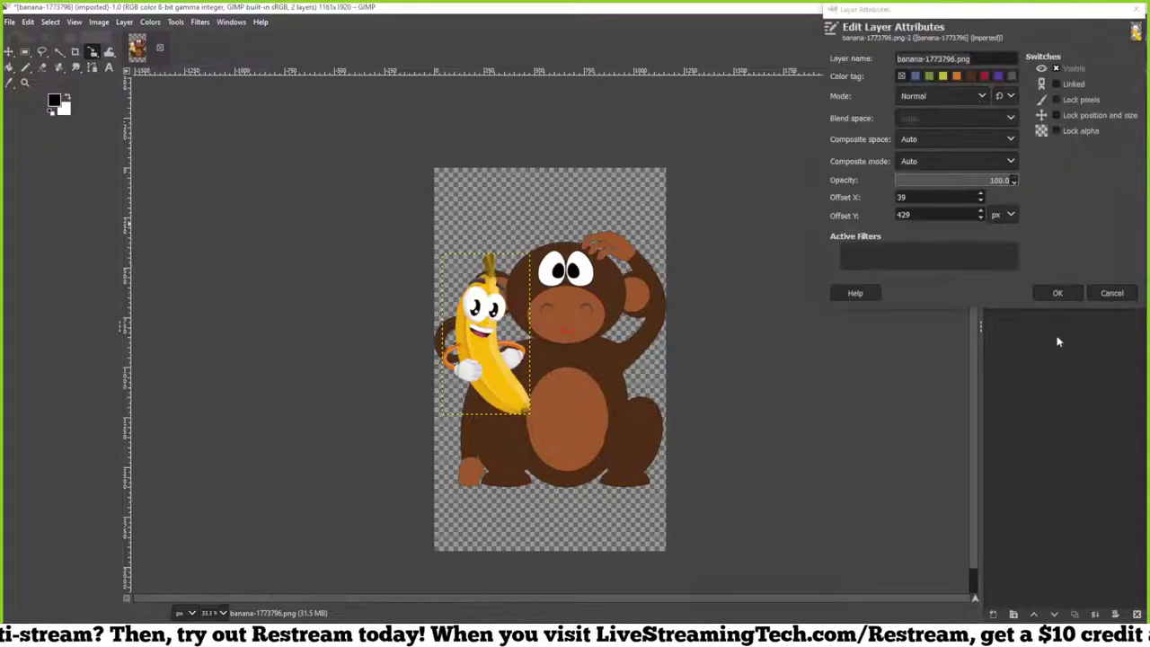
left_click(1098, 296)
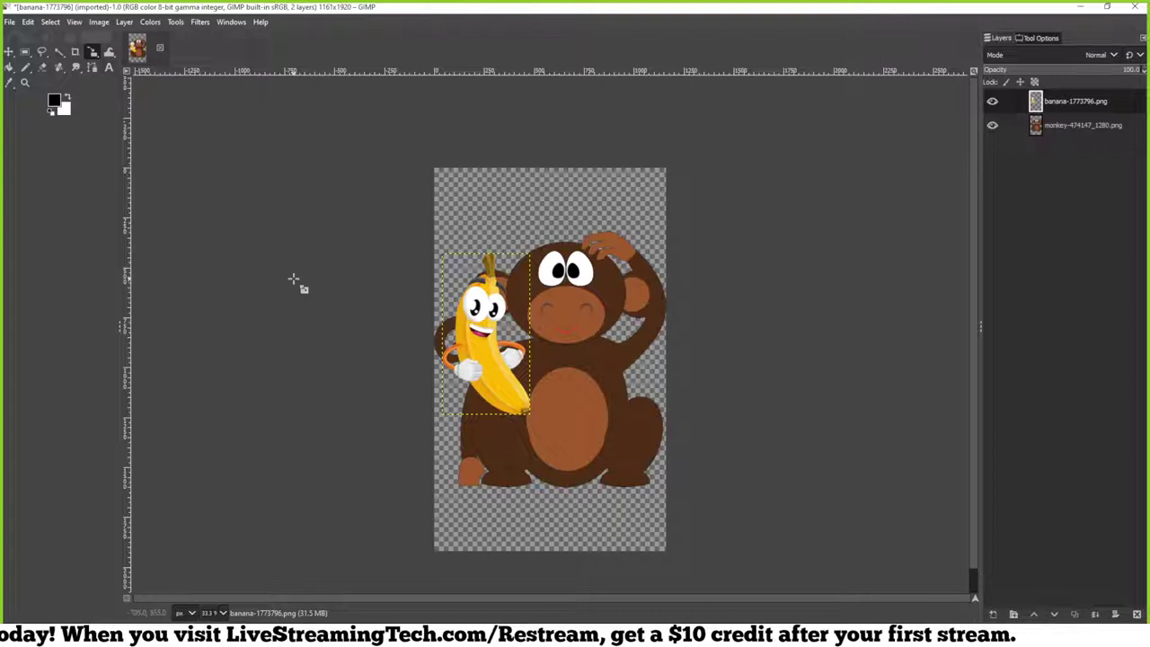
key("m")
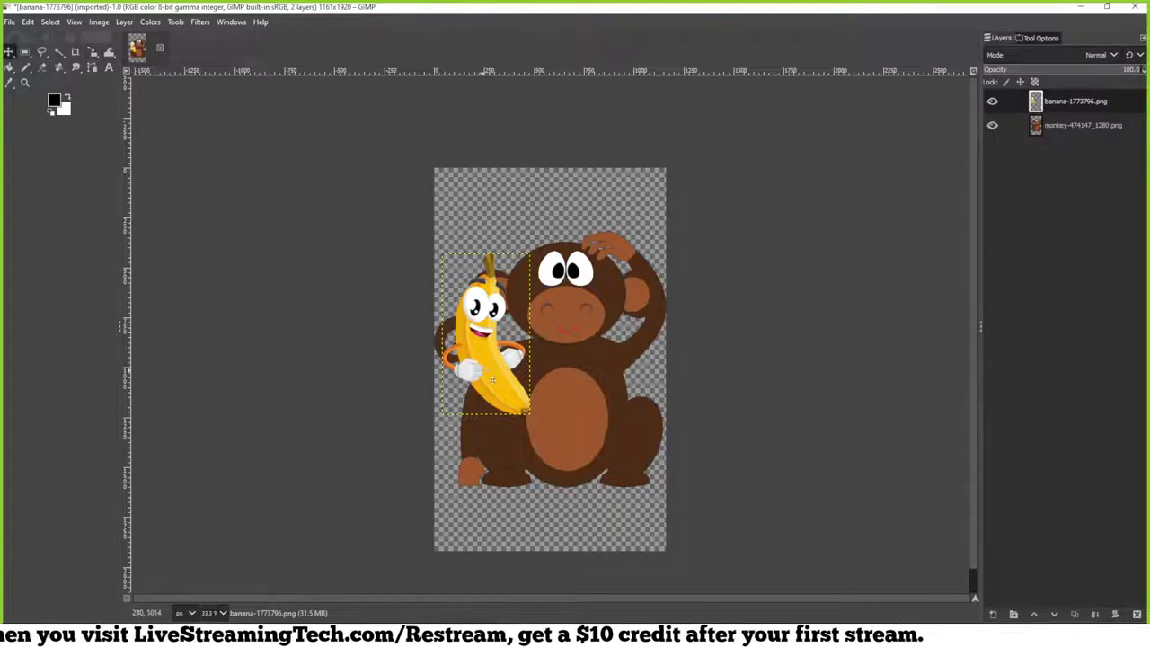
left_click_drag(492, 381, 498, 456)
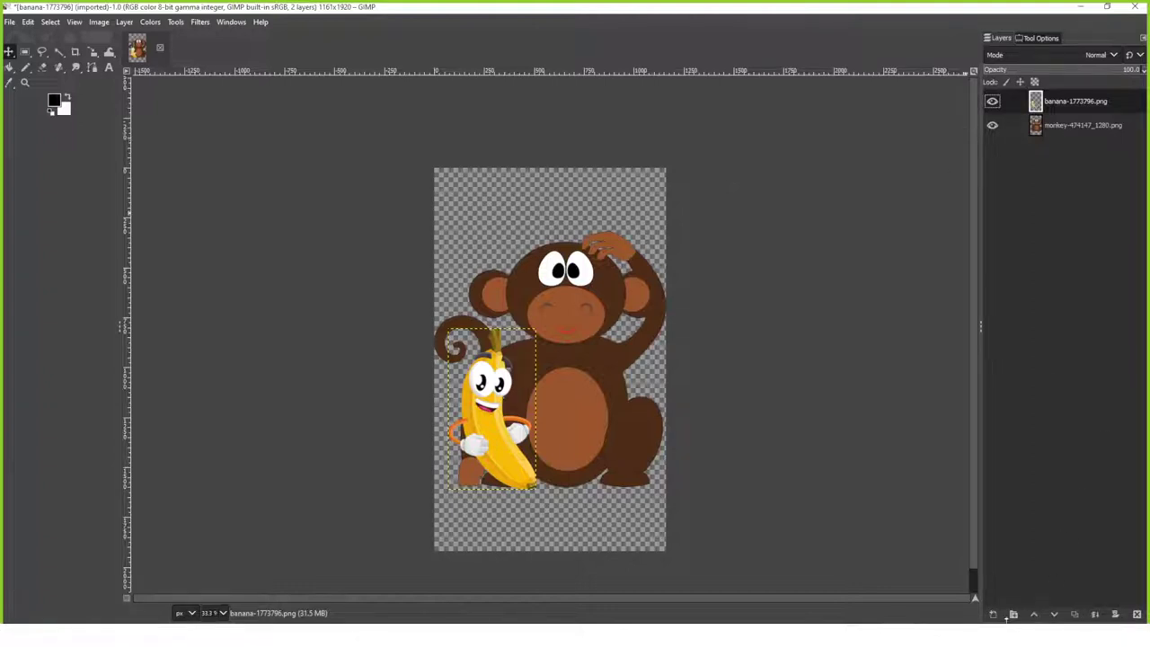
Create a new layer group at the top of the layer stack and delete it again
left_click(1013, 614)
mouse_move(1036, 126)
left_mouse_down()
mouse_move(1044, 110)
mouse_move(1031, 129)
left_mouse_up()
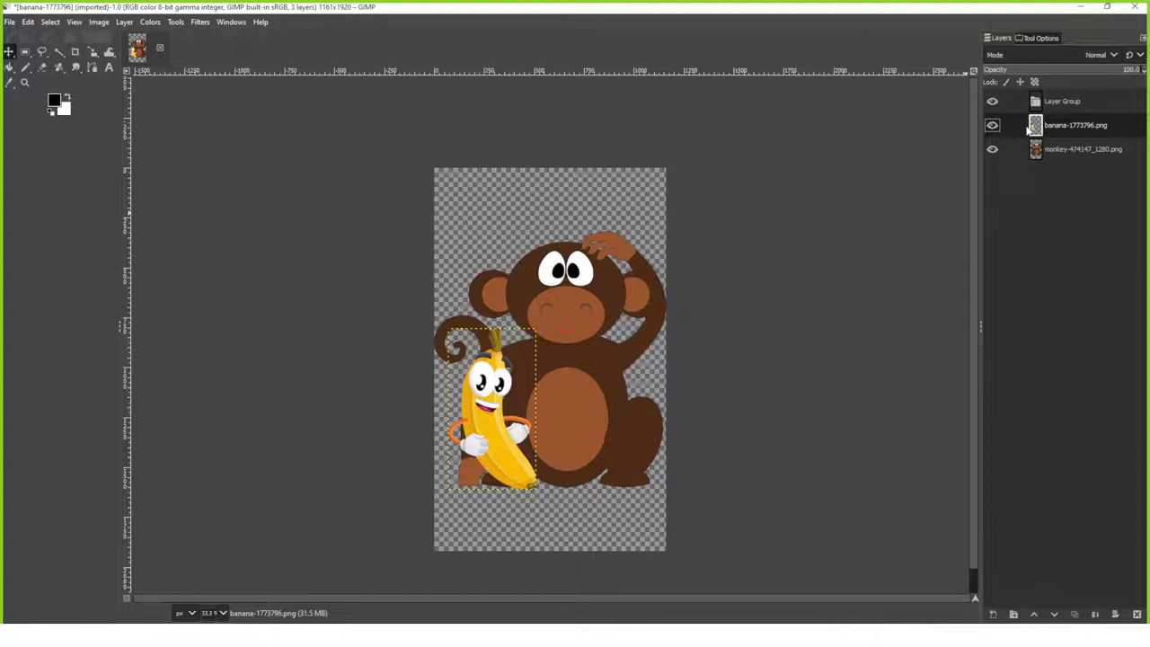
left_click(1039, 103)
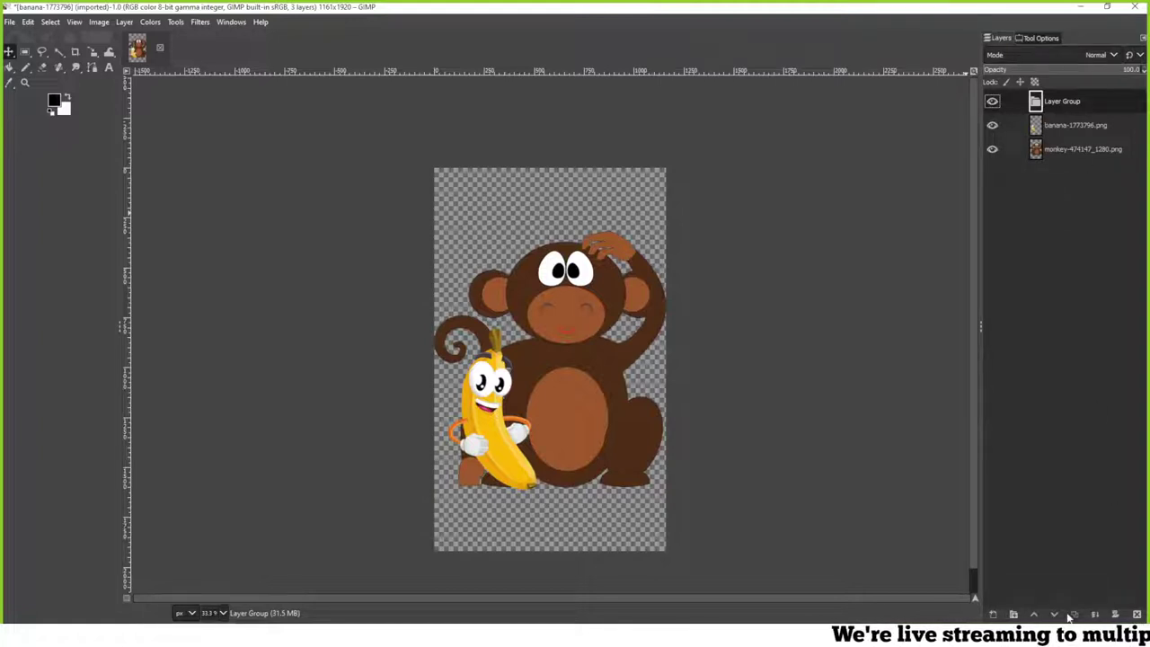
left_click(1137, 615)
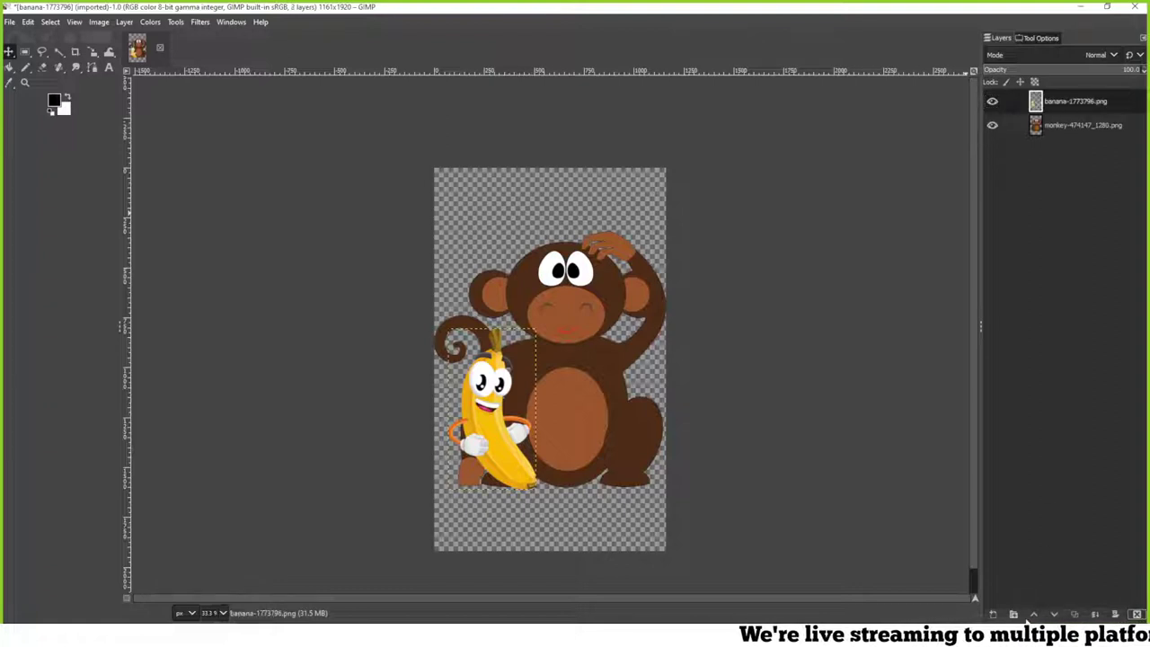
Merge the banana layer down into the monkey layer and select the combined figure's outline from its alpha channel
left_click(1096, 618)
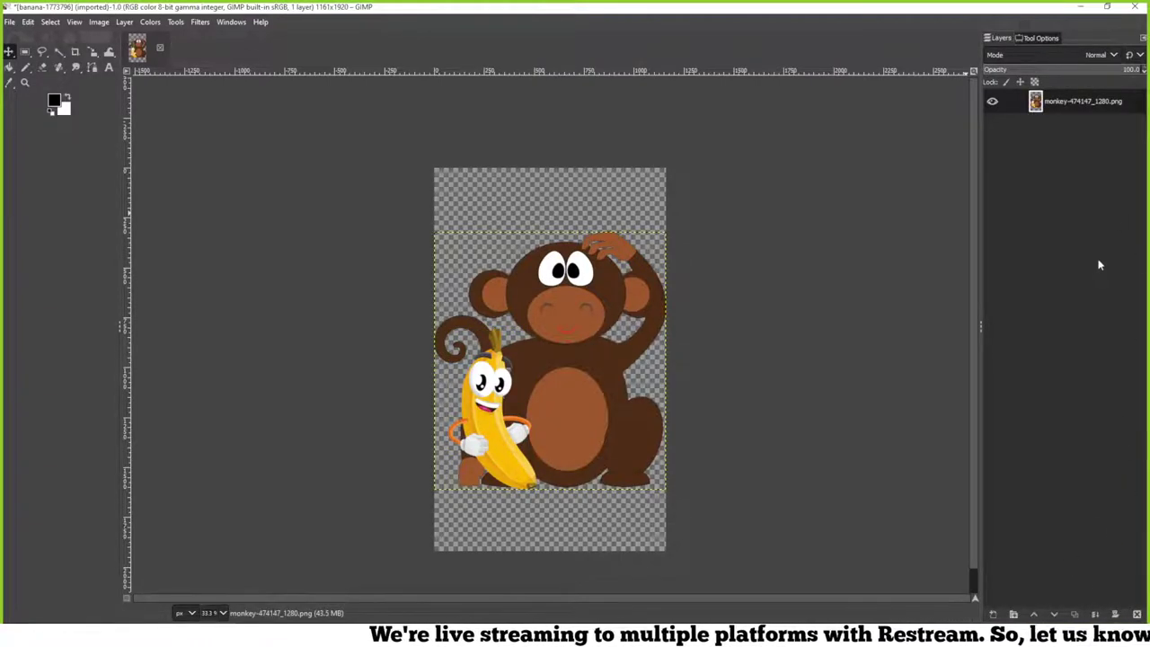
right_click(1030, 109)
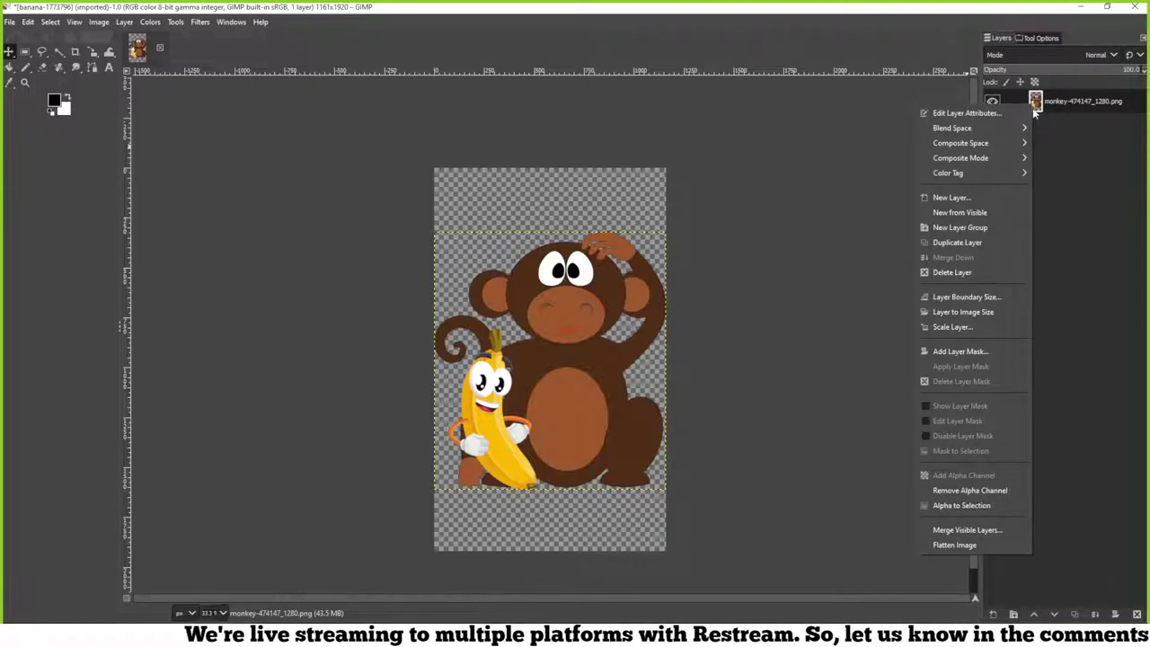
left_click(948, 505)
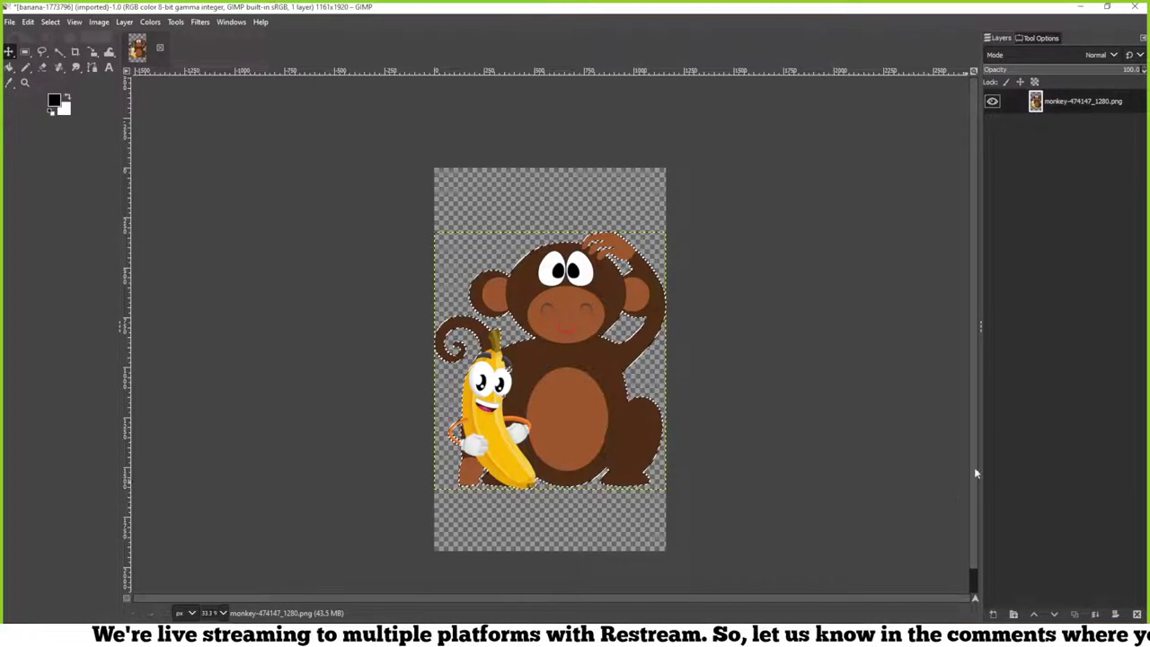
Fit the canvas to the selected figure and clear the selection
left_click(124, 22)
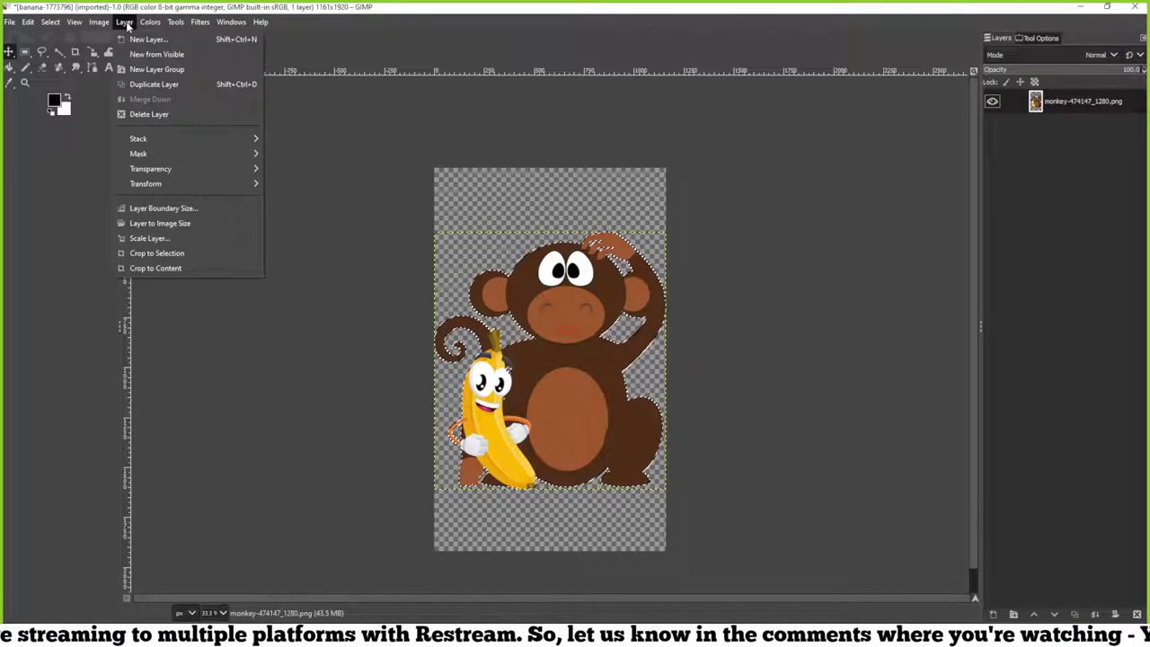
mouse_move(107, 25)
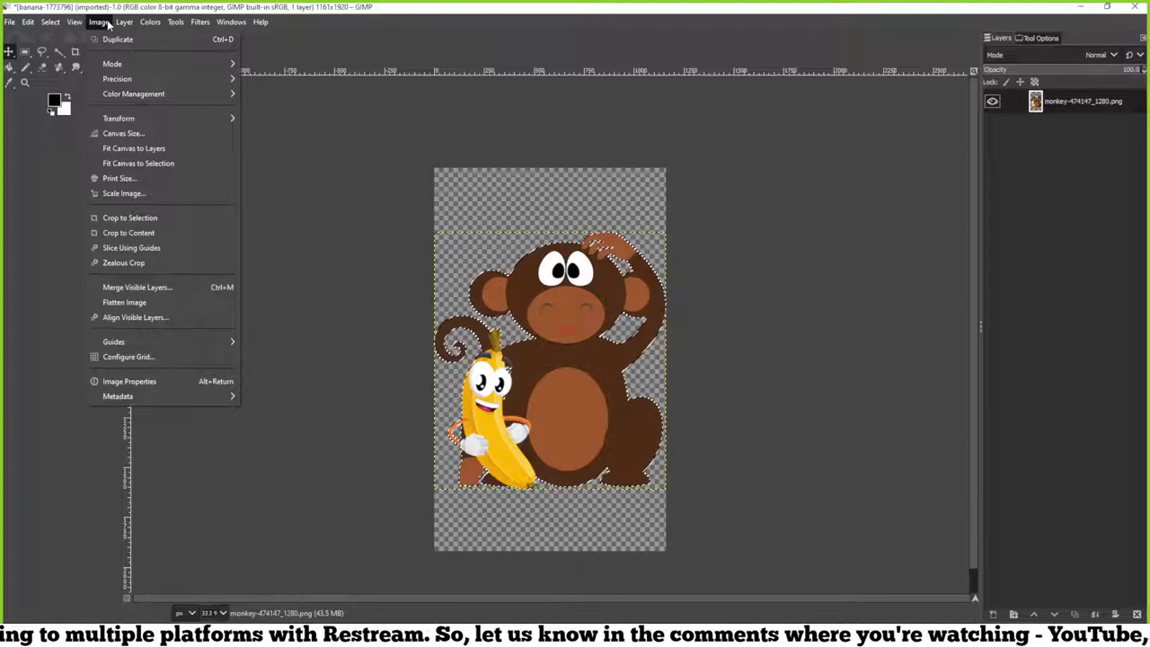
left_click(103, 162)
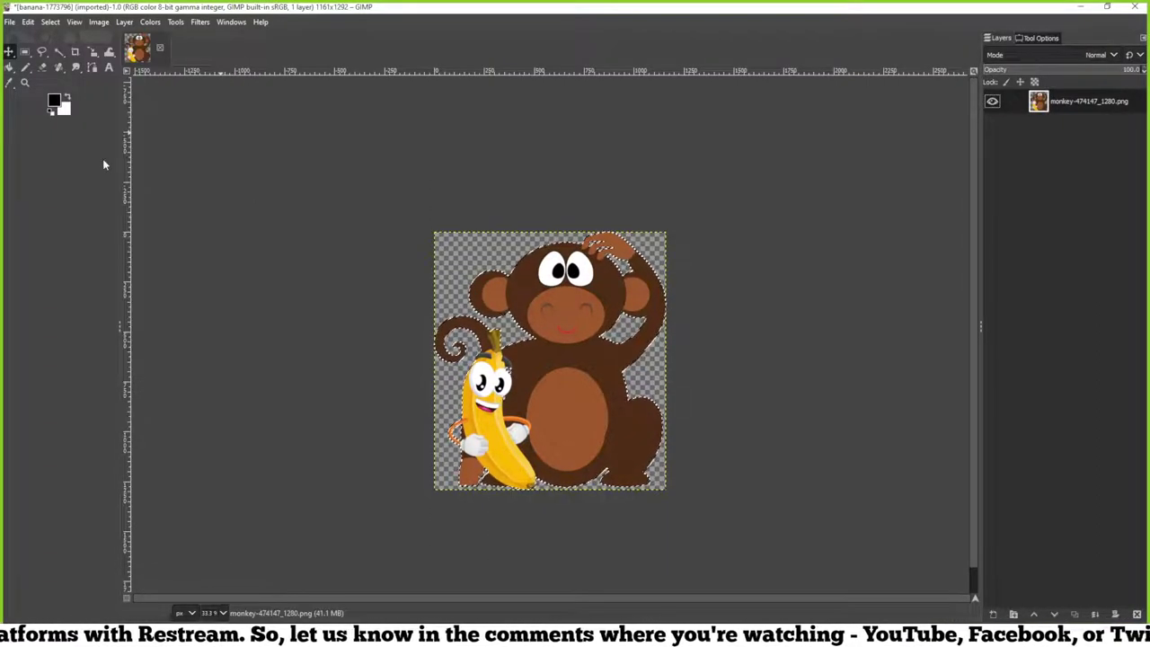
key("ctrl+shift+a")
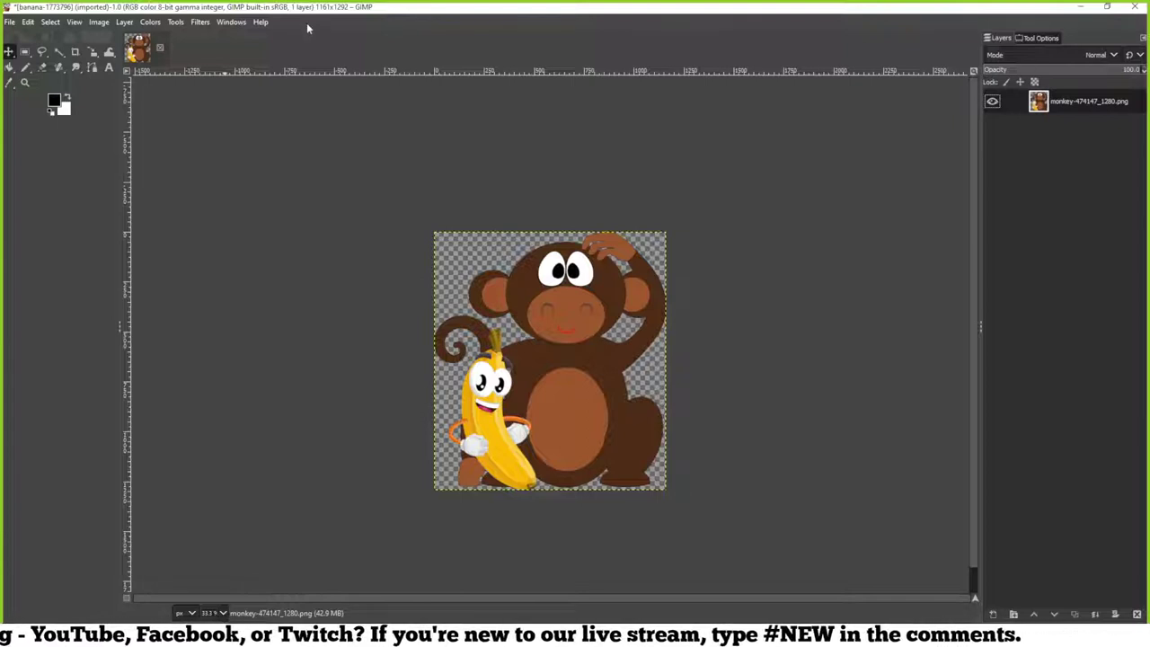
Resize the canvas to 1292 × 1292 px with the figure centered in it
left_click(125, 24)
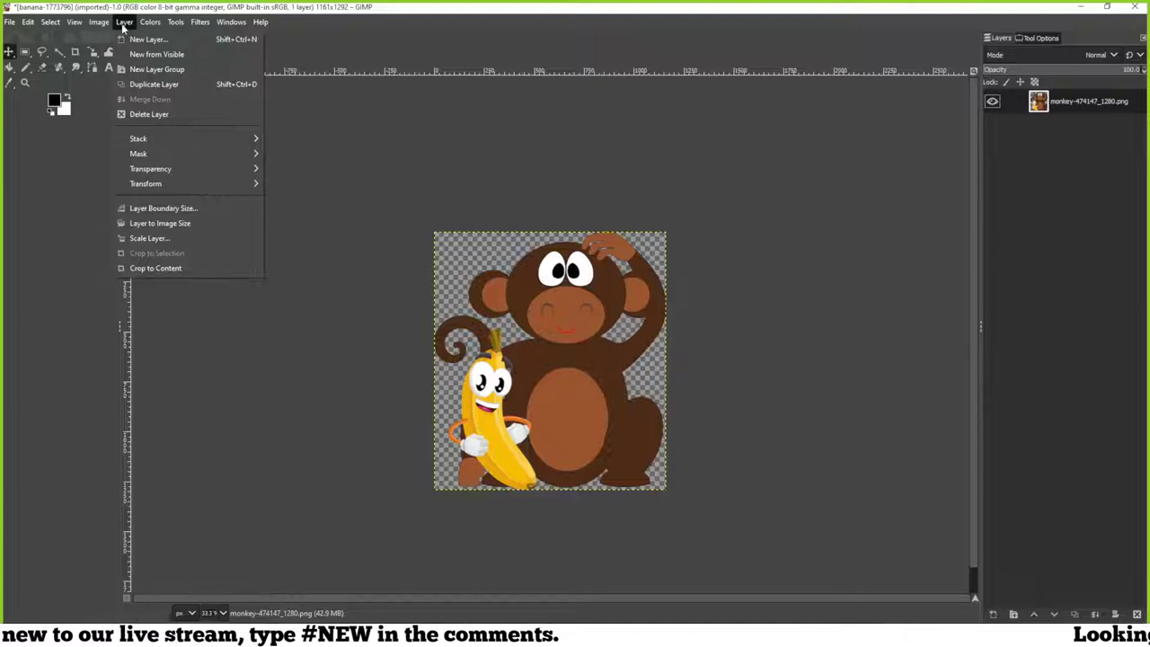
mouse_move(108, 23)
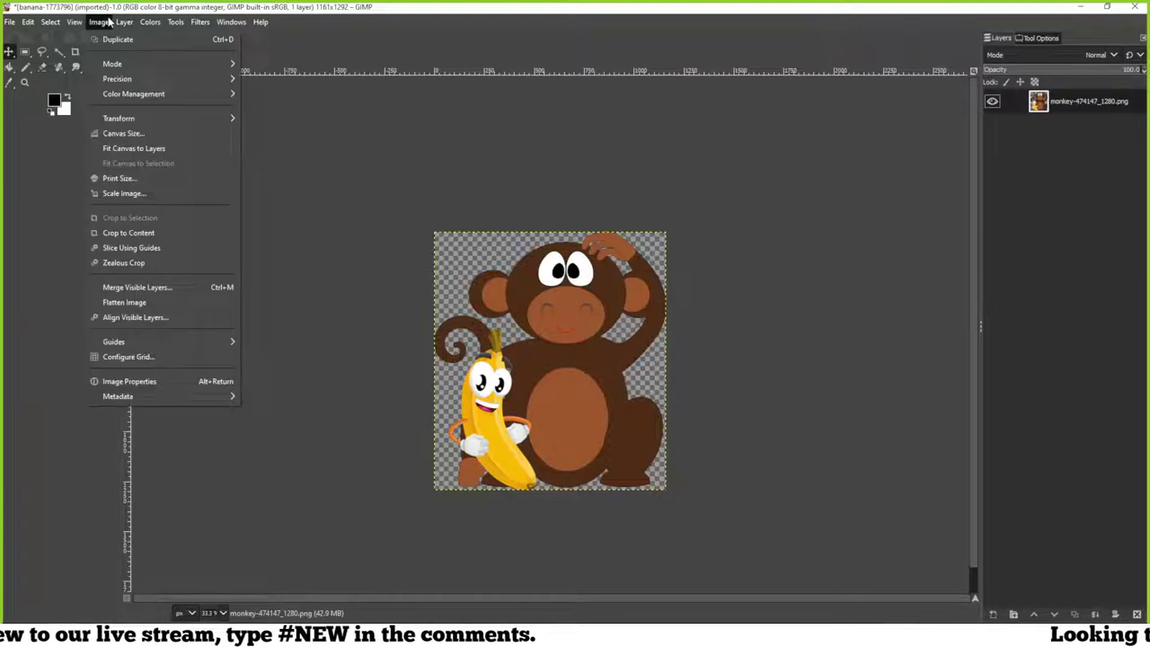
left_click(109, 133)
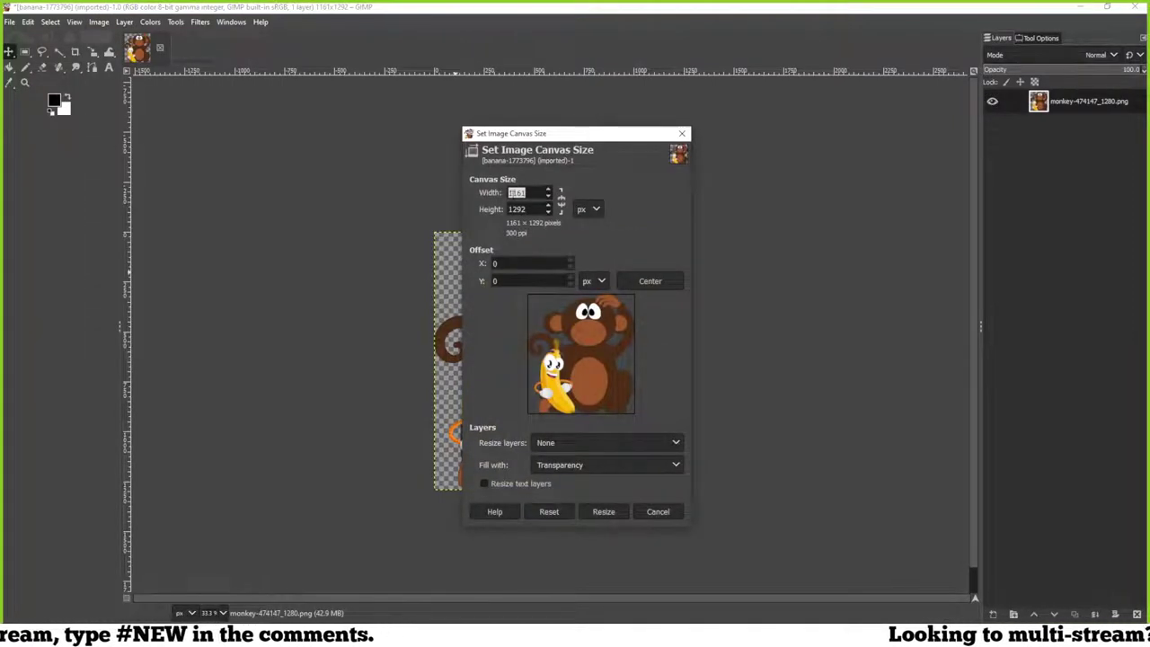
type("1292")
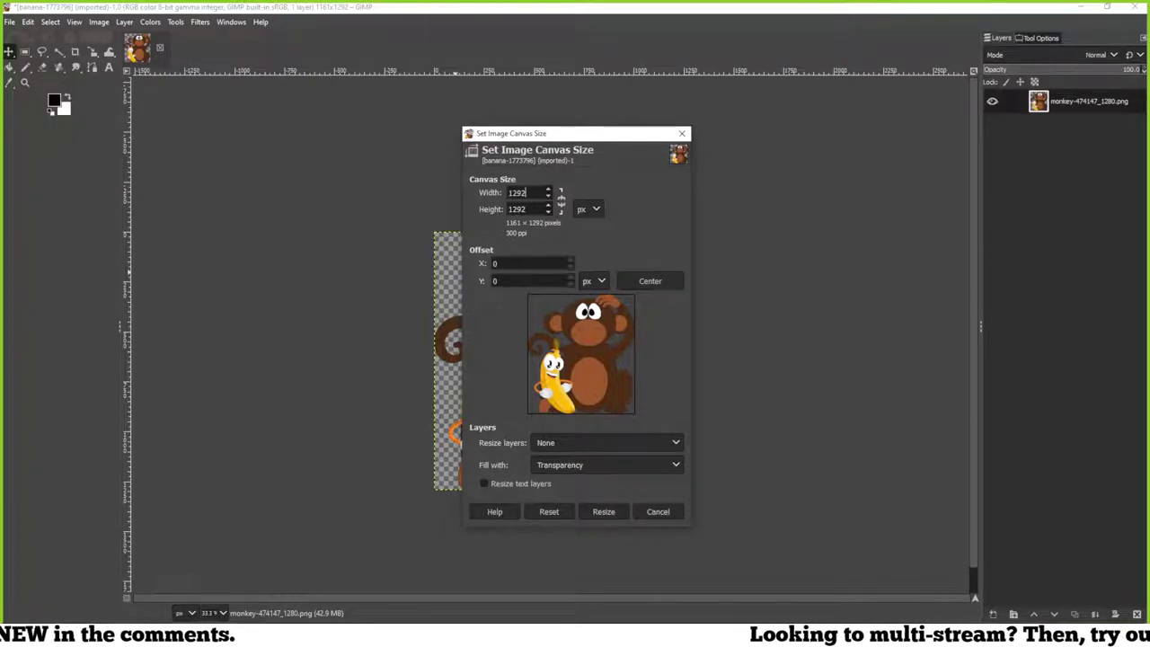
key("Tab")
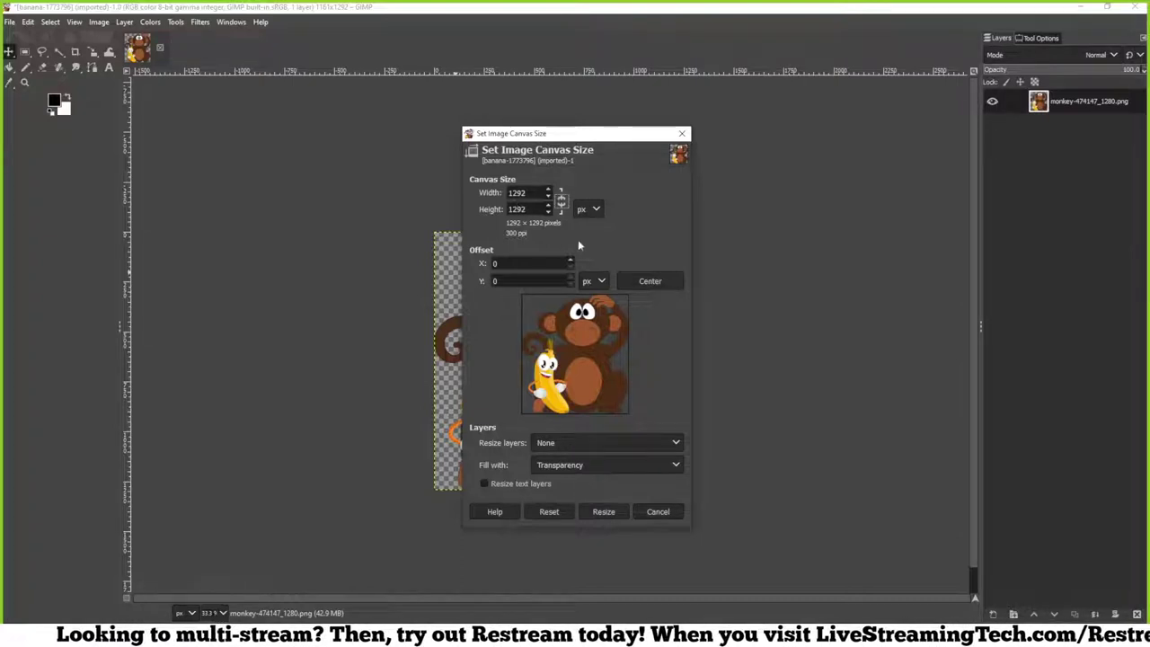
left_click(646, 284)
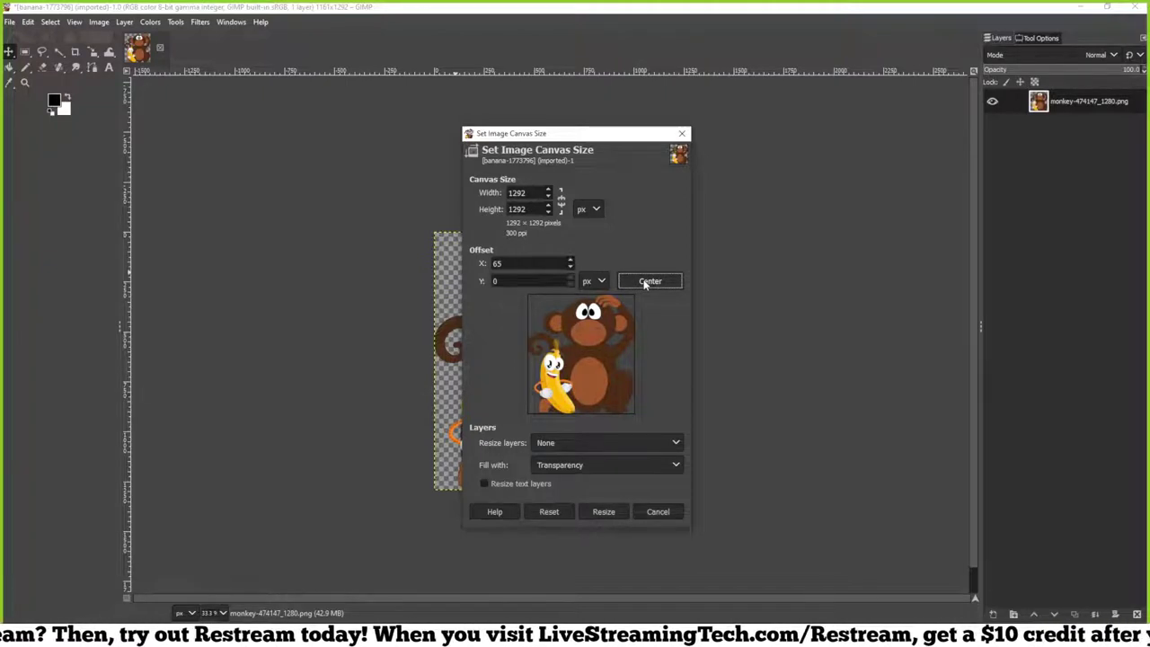
left_click(598, 511)
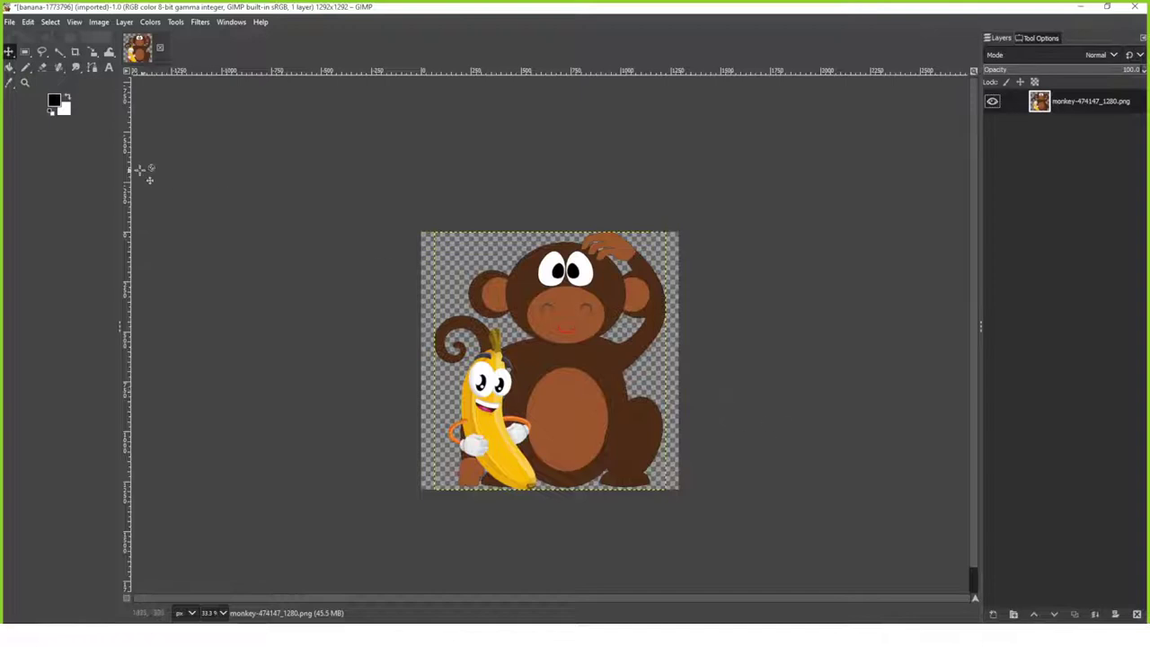
Save the project as banana-1773796.xcf in the Pics folder
left_click(99, 21)
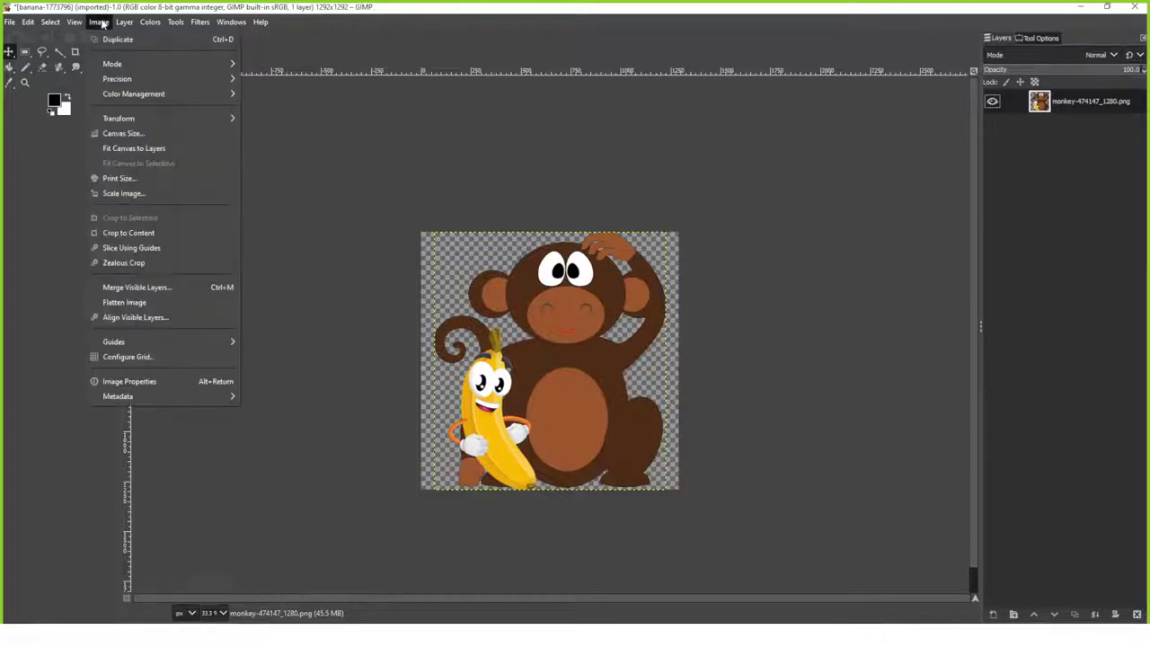
left_click(99, 22)
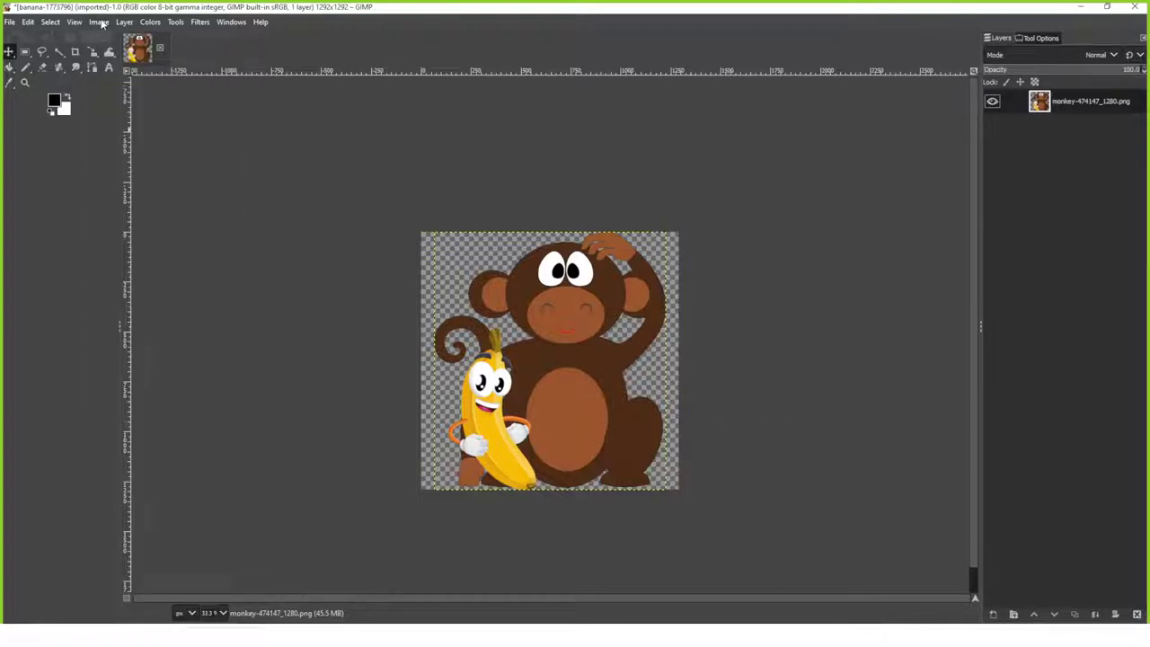
key("ctrl+s")
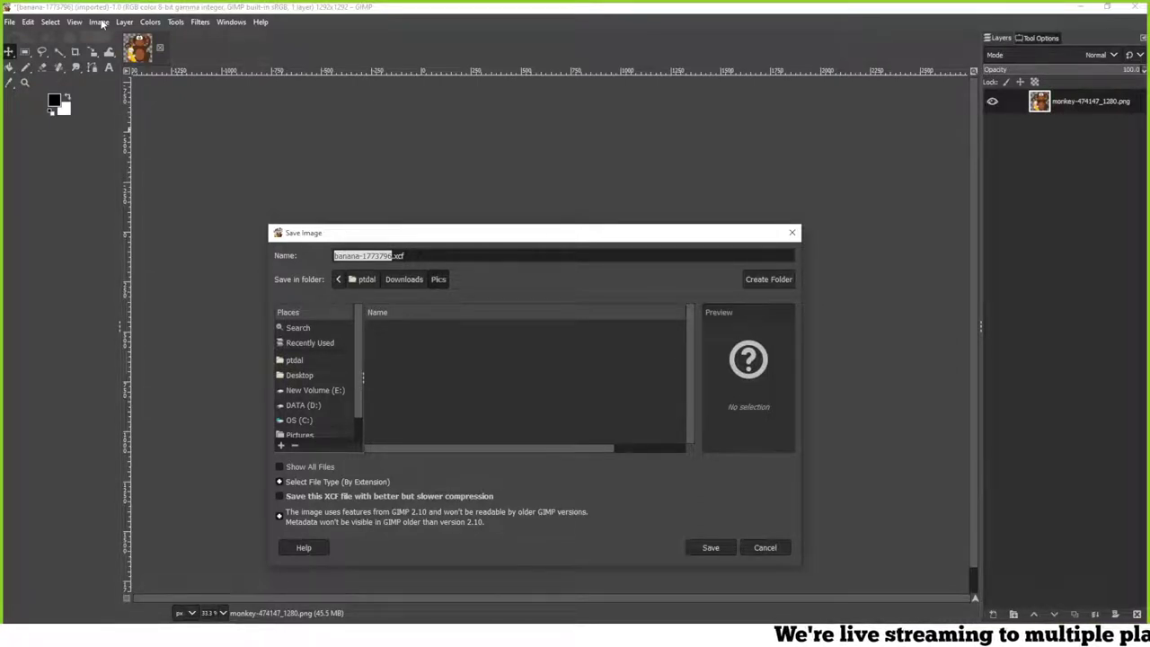
left_click(711, 547)
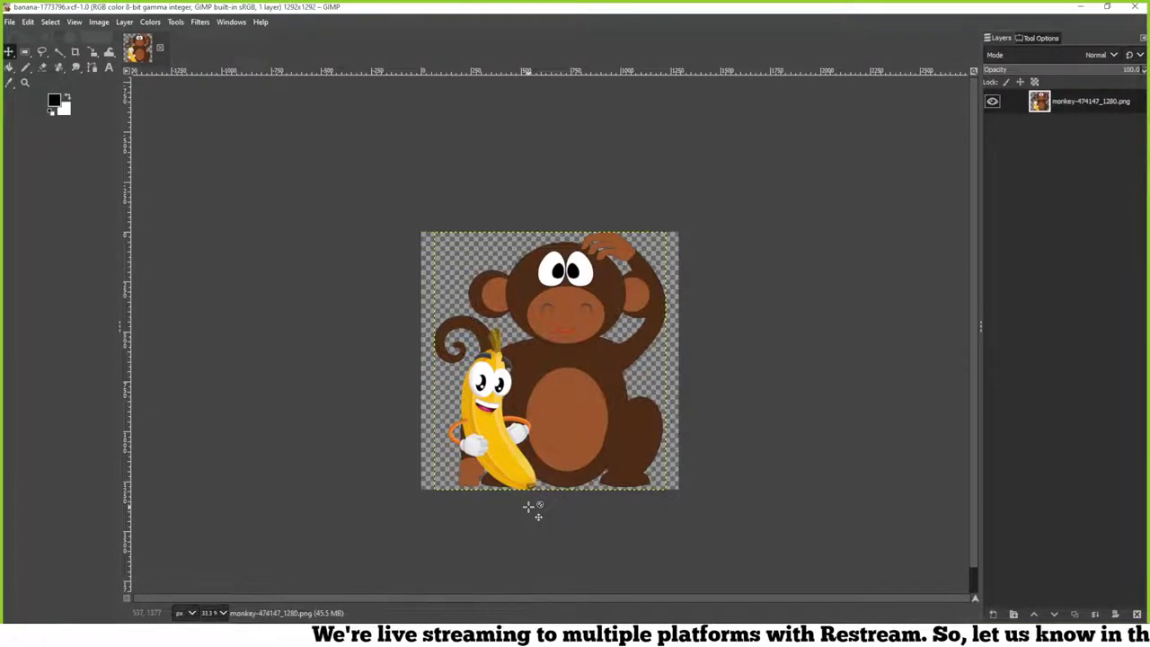
key("ctrl+shift+e")
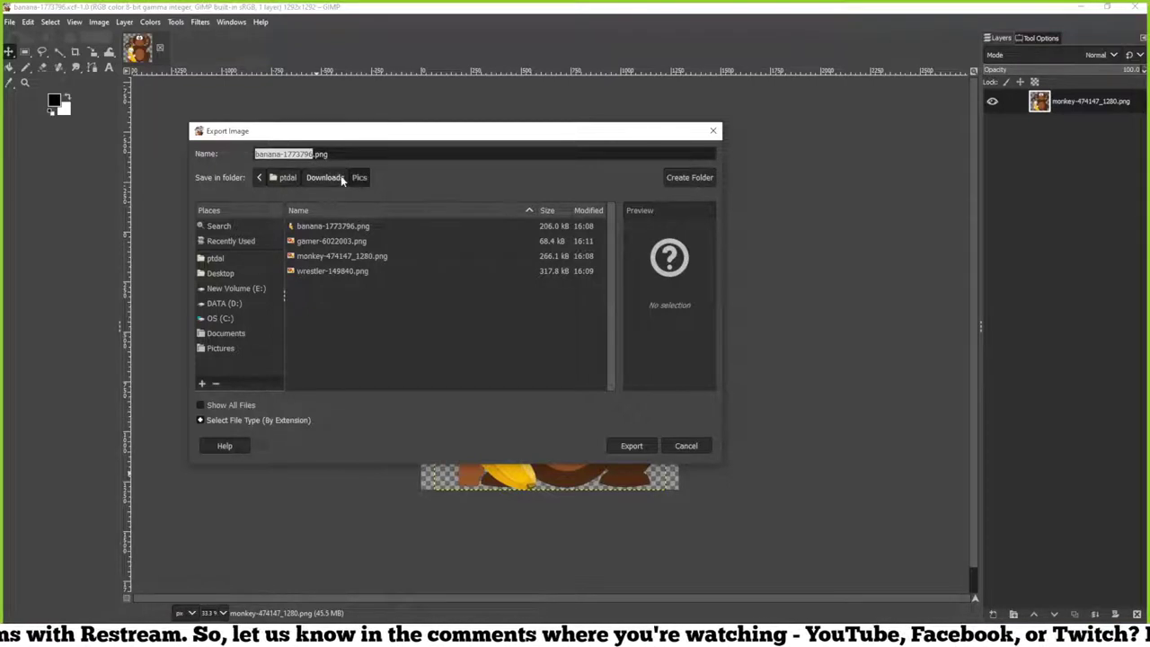
type("monkey banana")
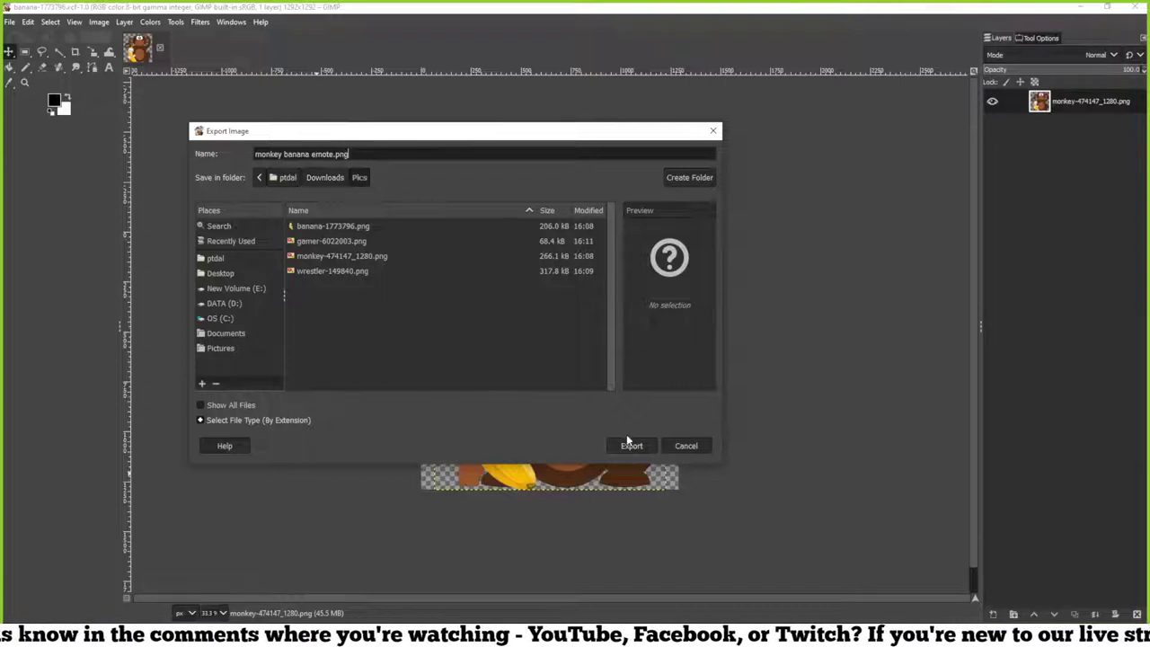
left_click(685, 445)
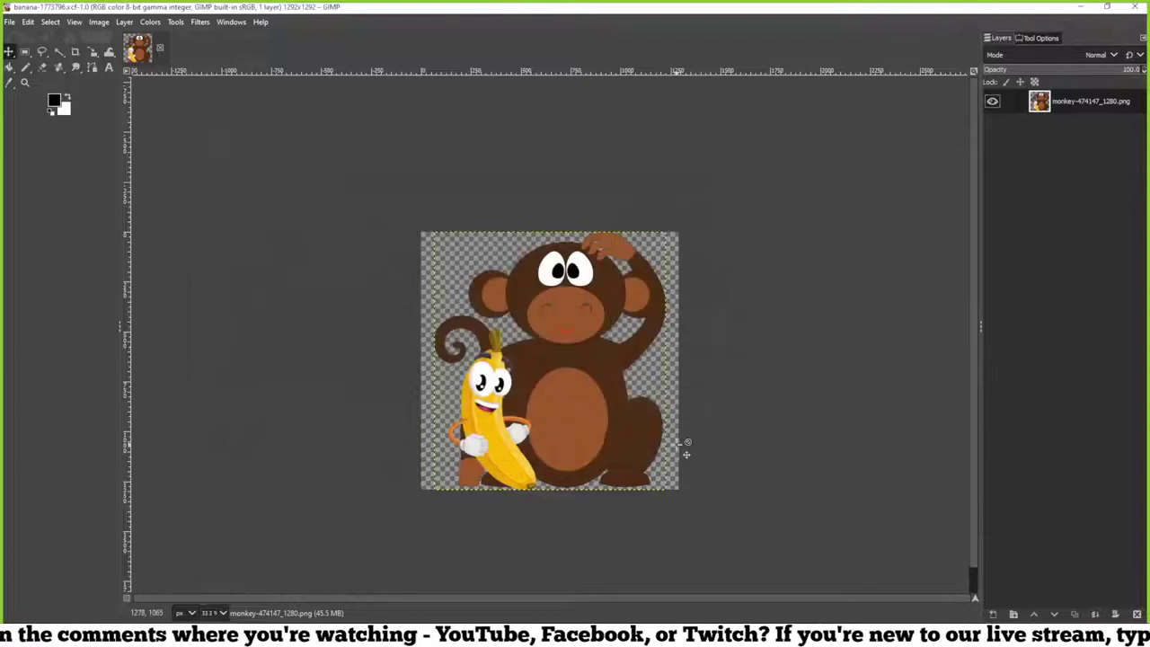
Scale the whole image to 112 × 112 px
left_click(98, 23)
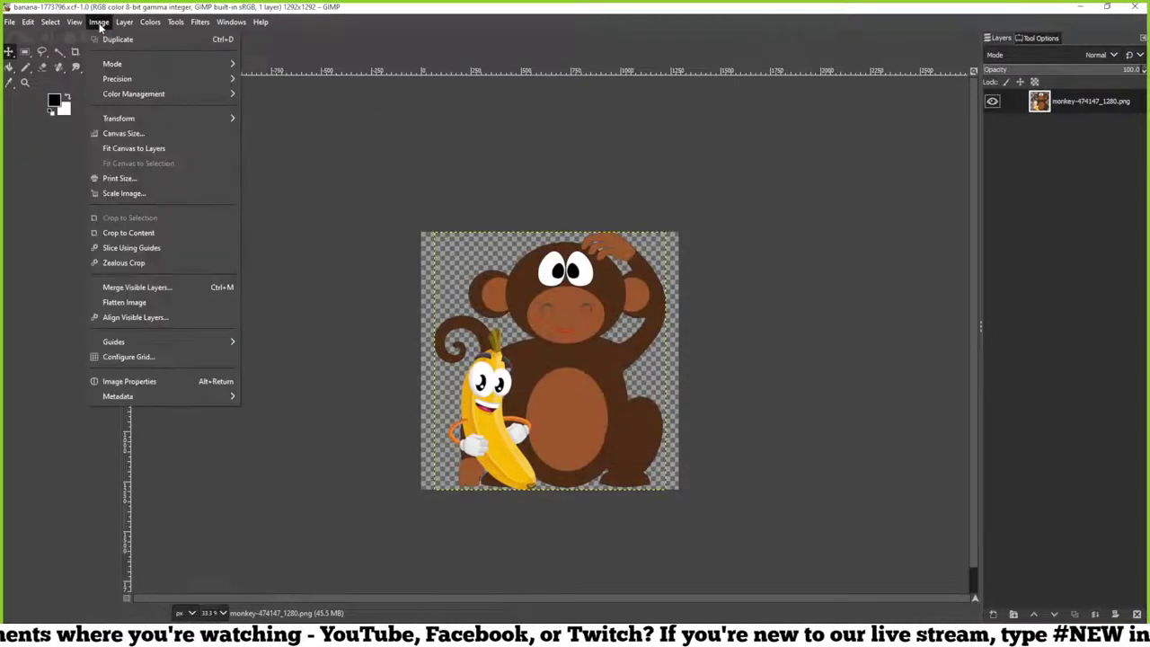
left_click(104, 194)
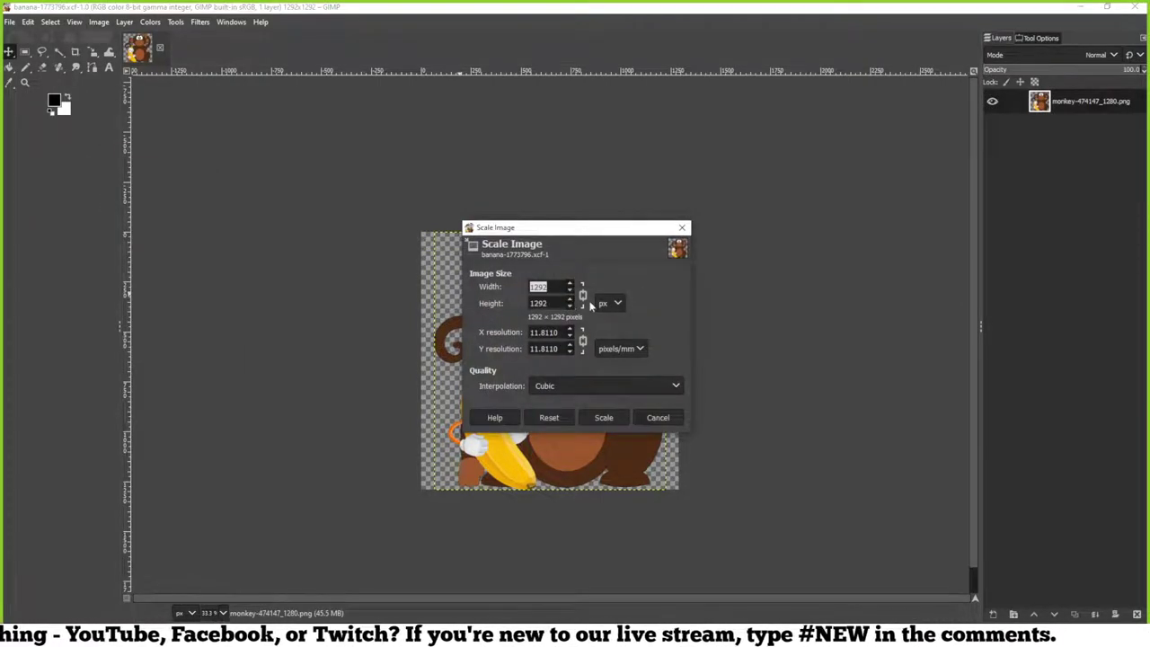
type("112")
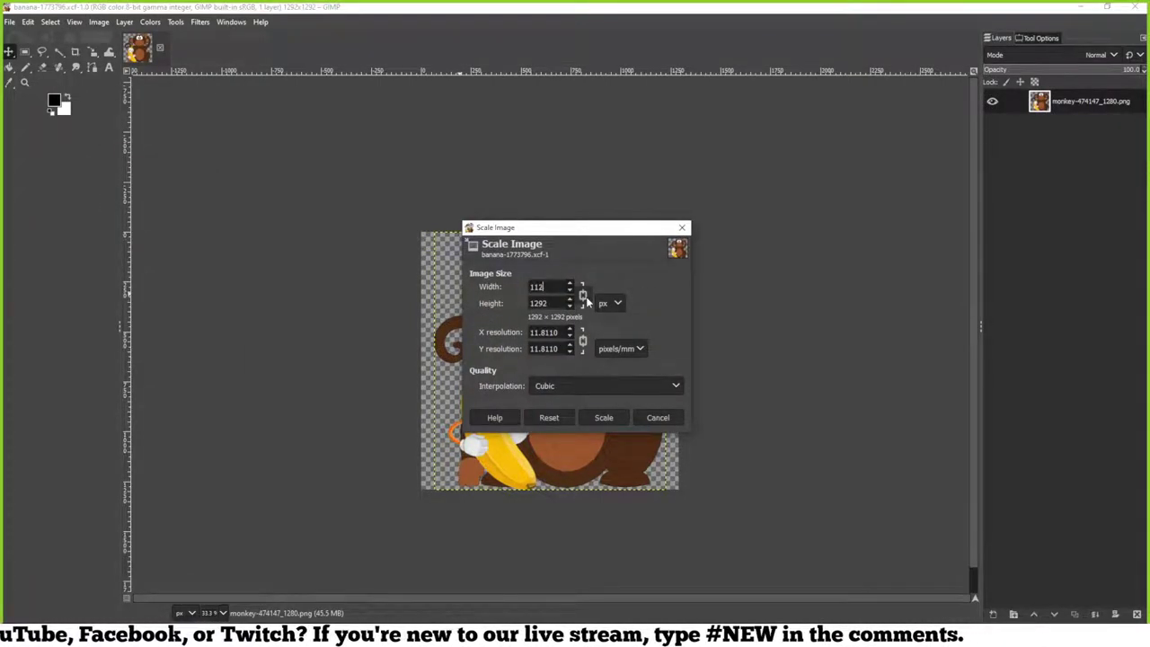
key("Tab")
left_click(605, 418)
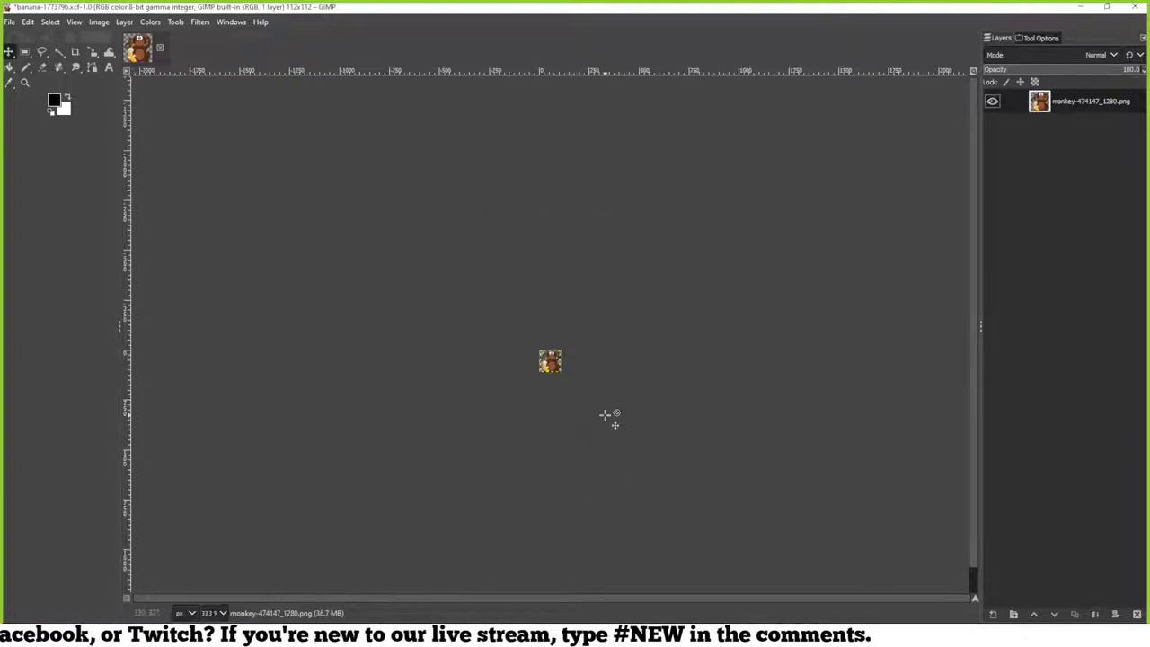
Export the image as banana monkey.png to the Pics folder with the offered PNG options
key("ctrl+shift+e")
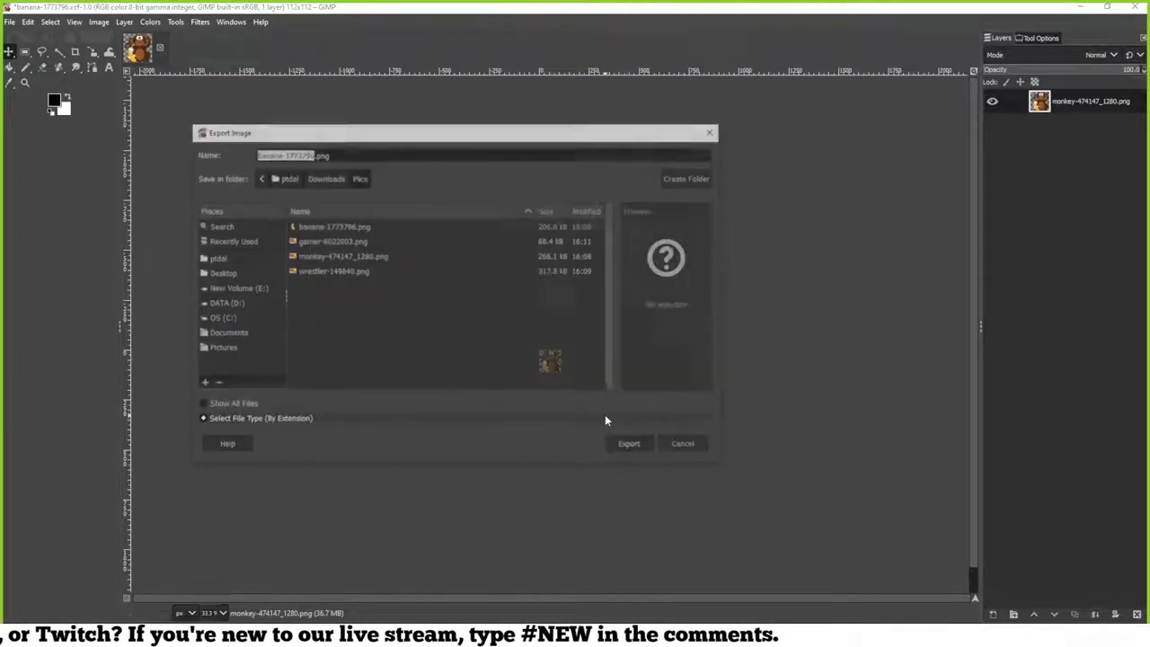
type("banana monke")
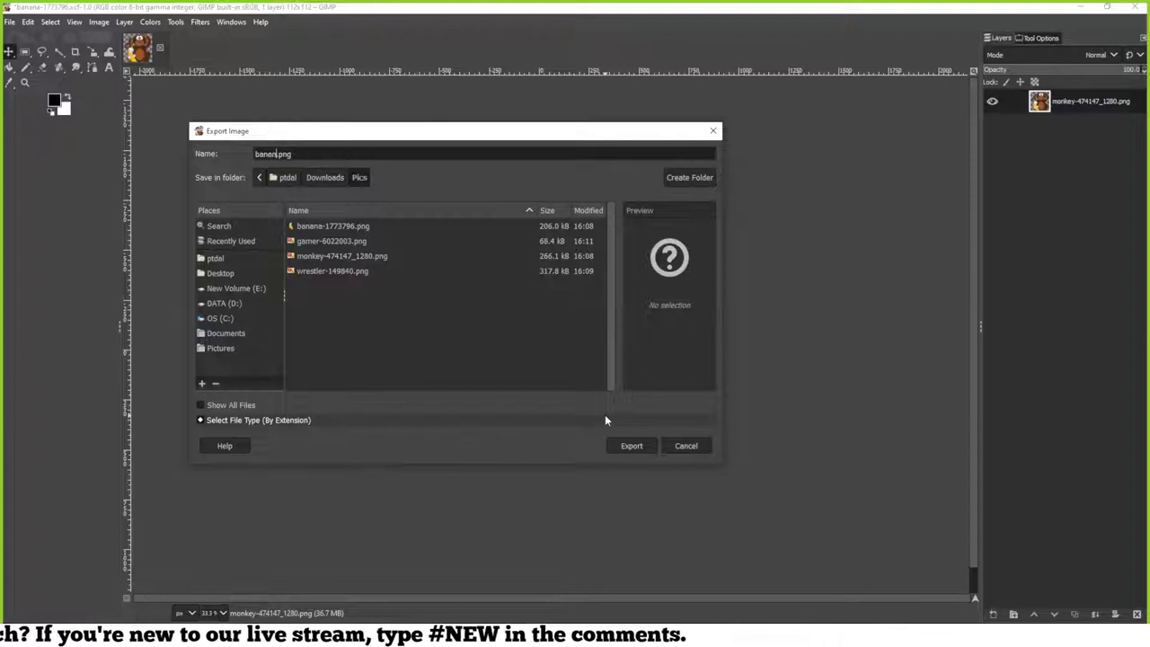
key("BackSpace")
key("BackSpace")
key("BackSpace")
key("BackSpace")
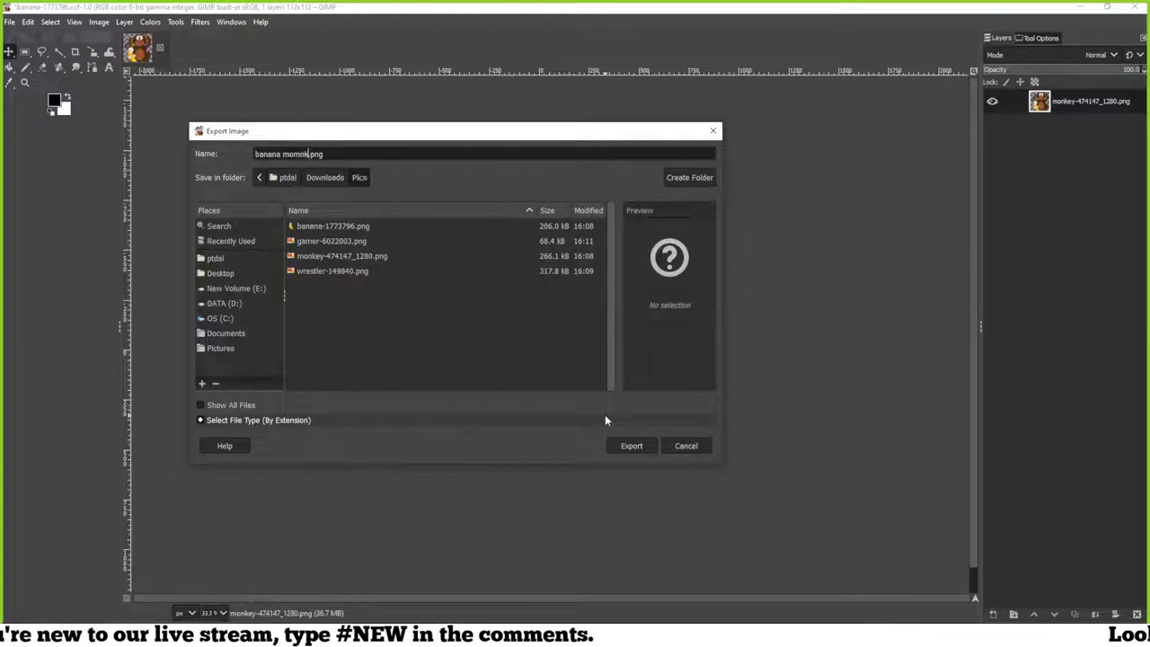
type("nkey")
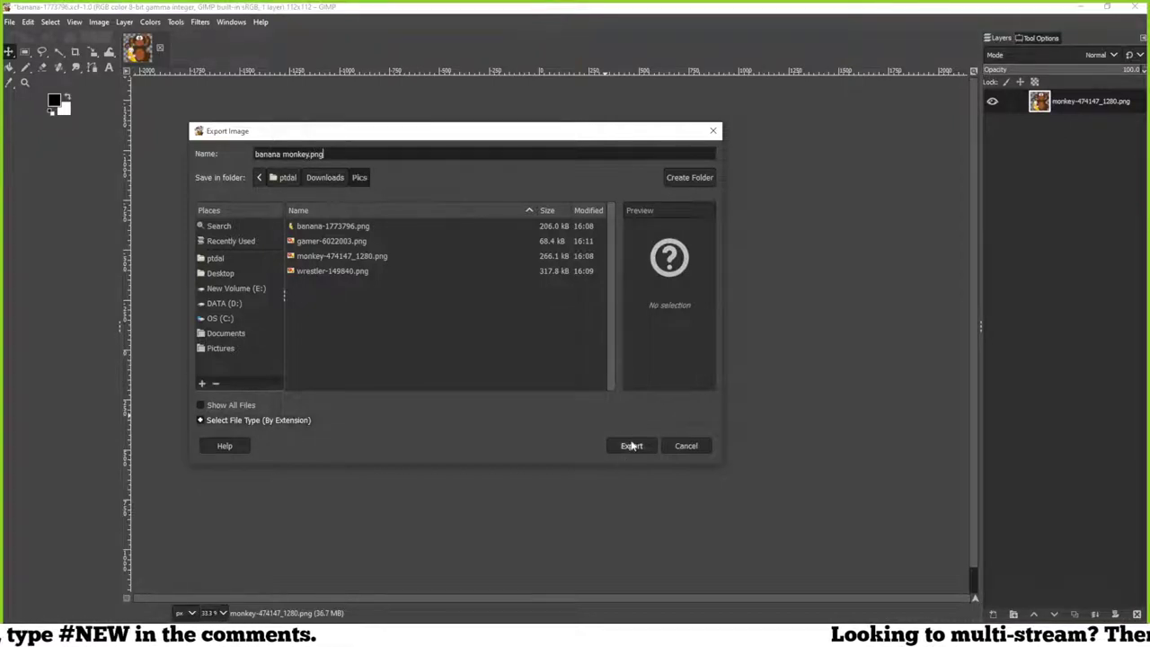
left_click(632, 445)
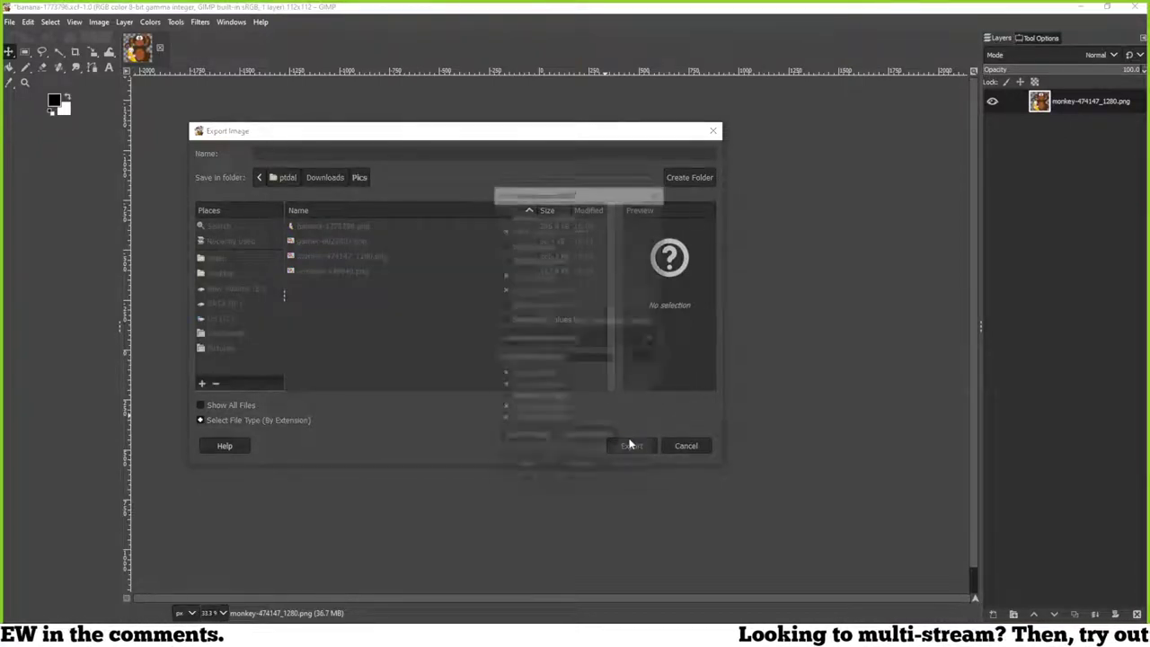
left_click(593, 464)
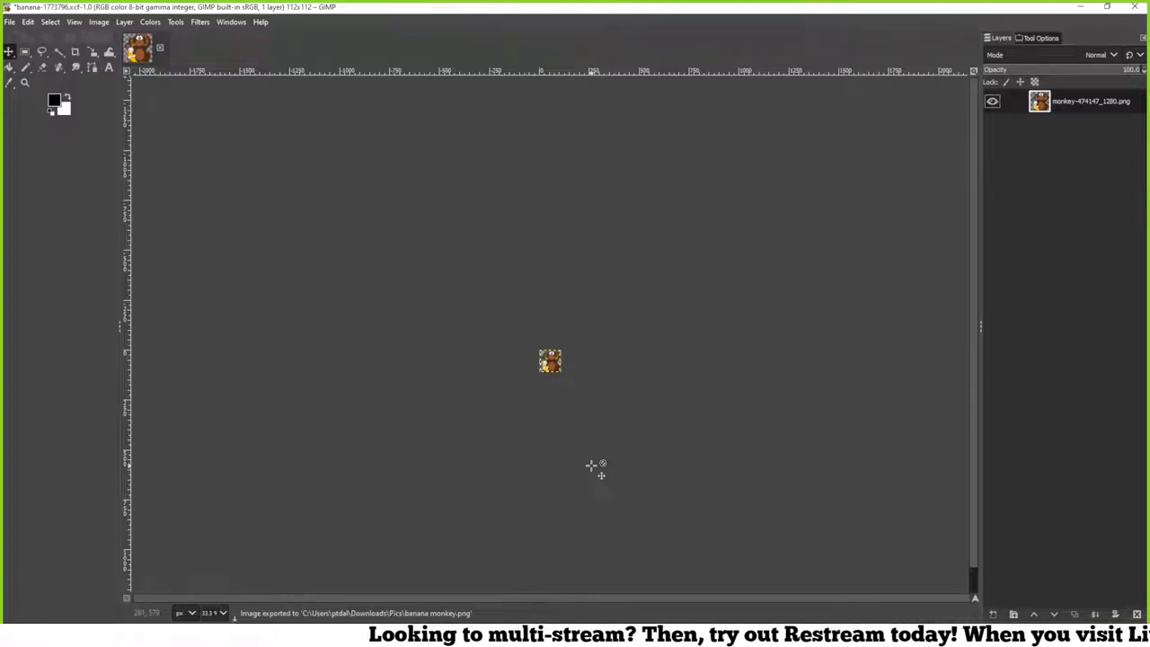
Undo the scaling of the image and save the project at its full size
key("ctrl+z")
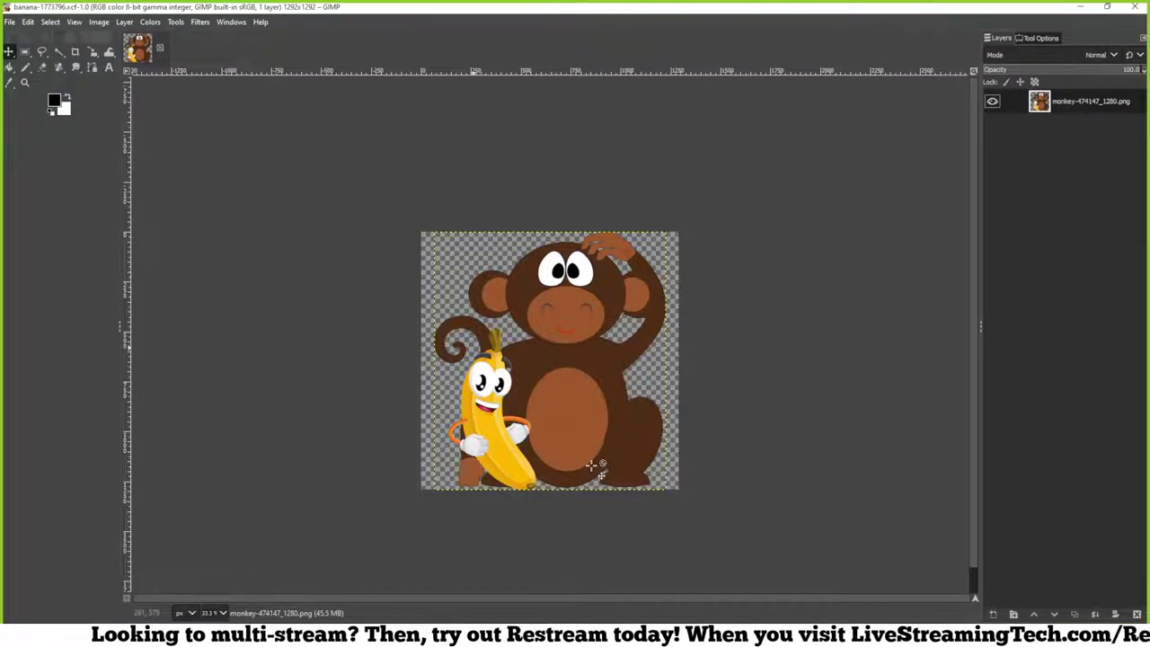
key("ctrl+s")
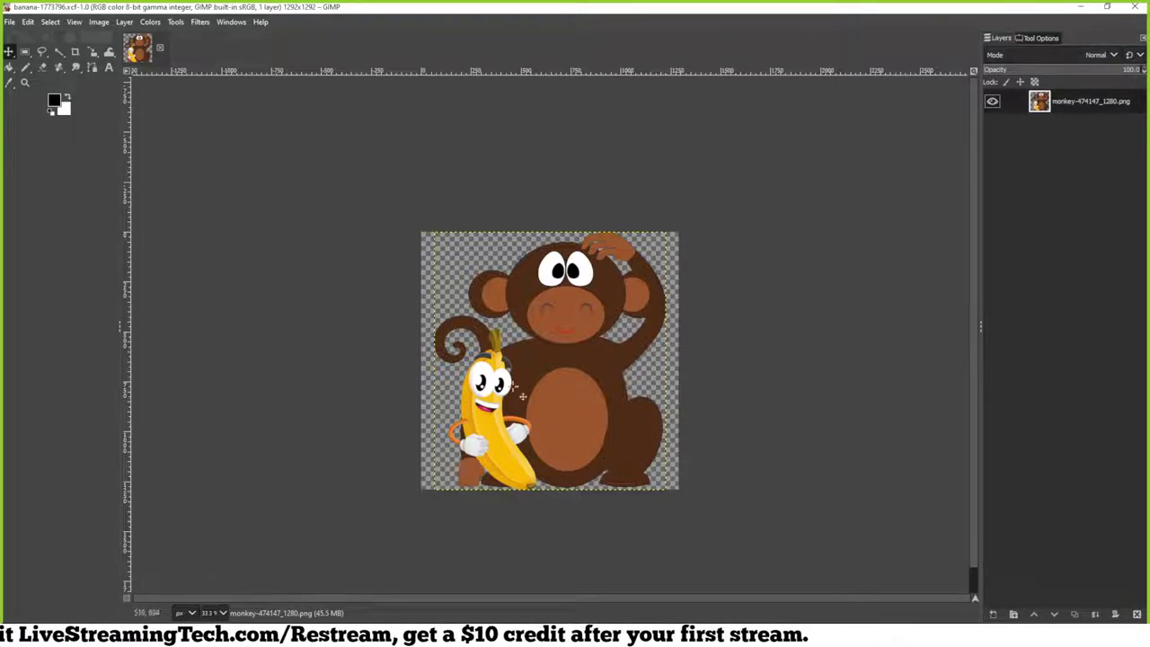
Close the banana-1773796.xcf image and switch to the Pics folder in File Explorer
left_click(160, 47)
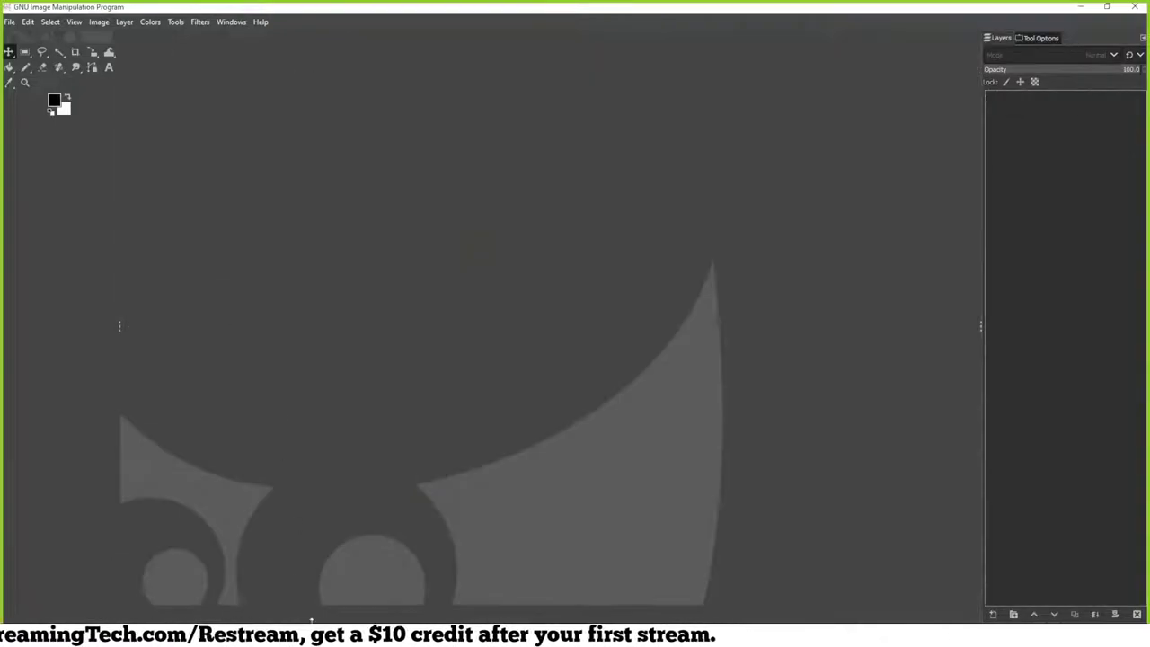
key("alt+Tab")
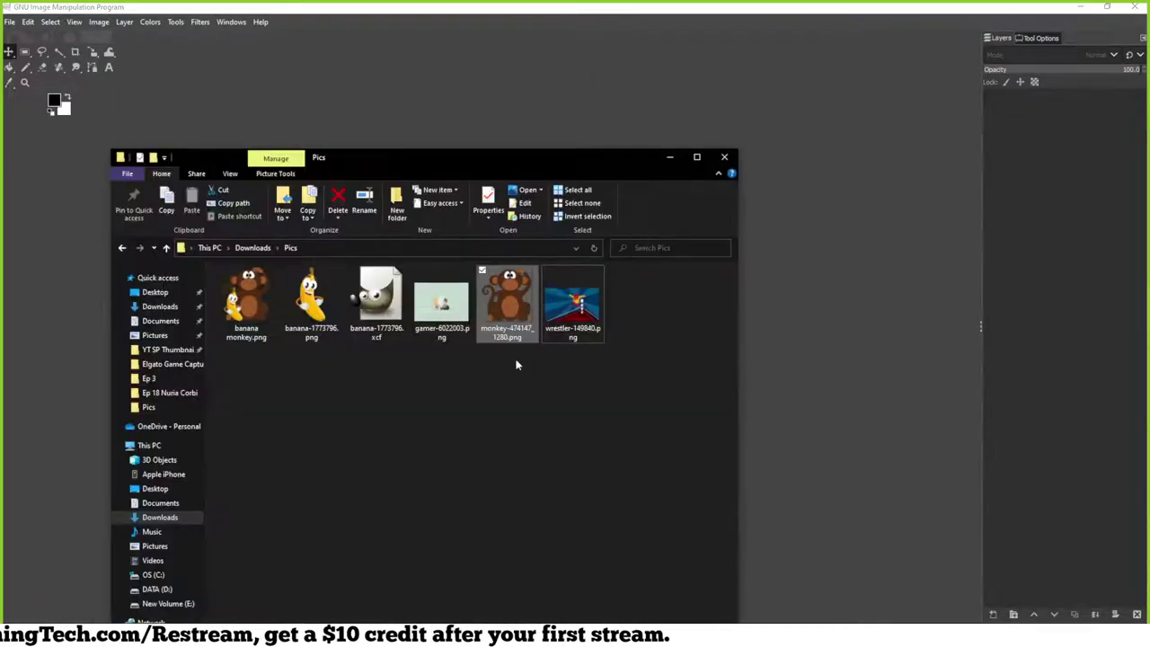
Open wrestler-149840.png from the Pics folder in GIMP and fit the whole picture in view
left_click(560, 322)
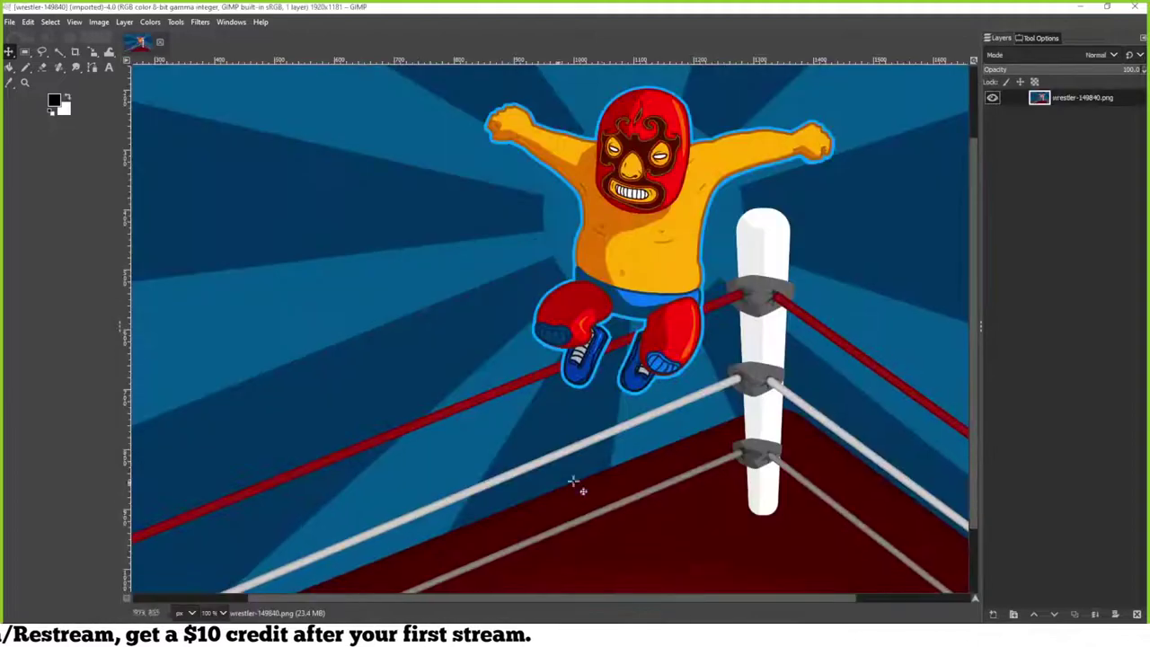
scroll(552, 371, "down", 5)
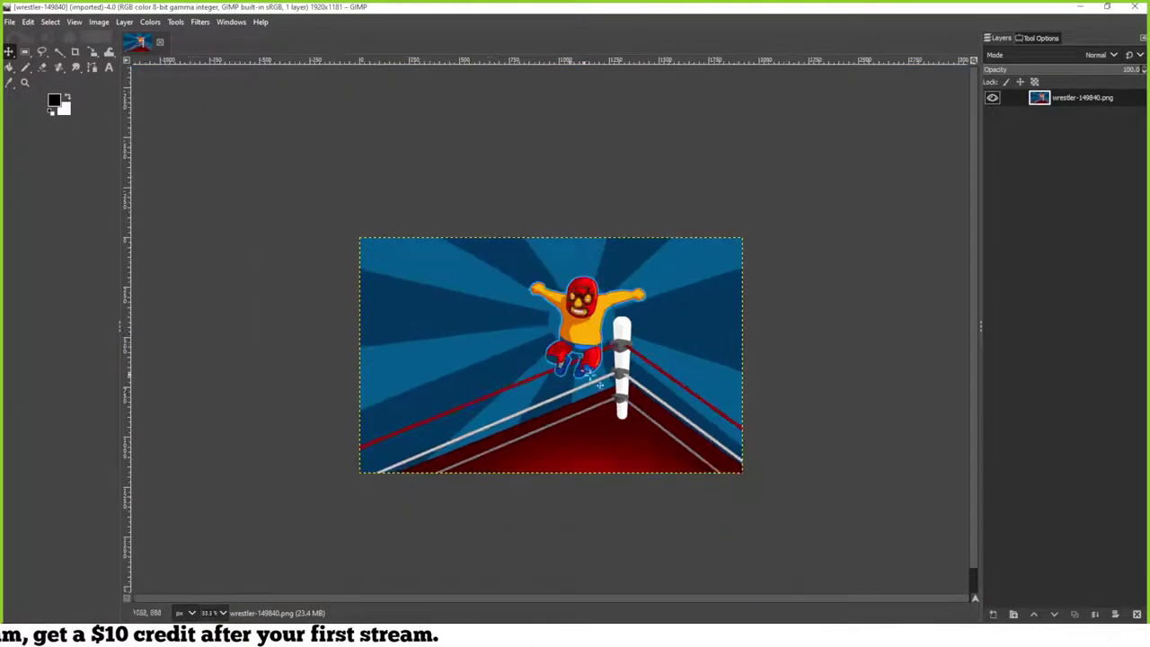
scroll(662, 403, "up", 4)
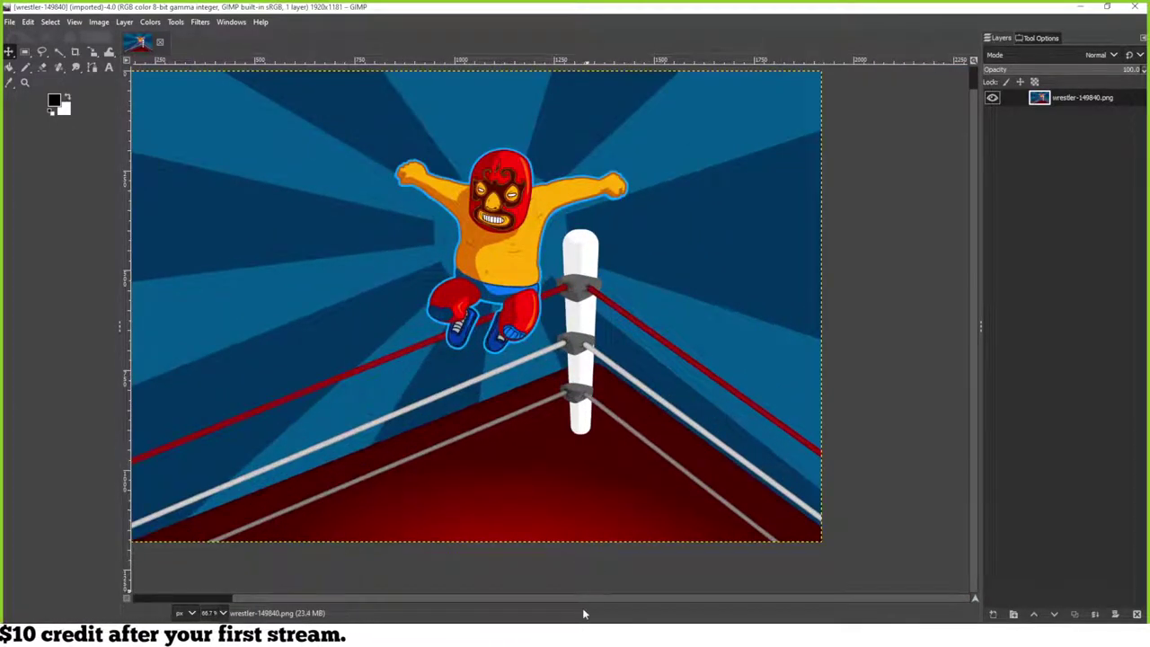
left_click_drag(564, 599, 438, 598)
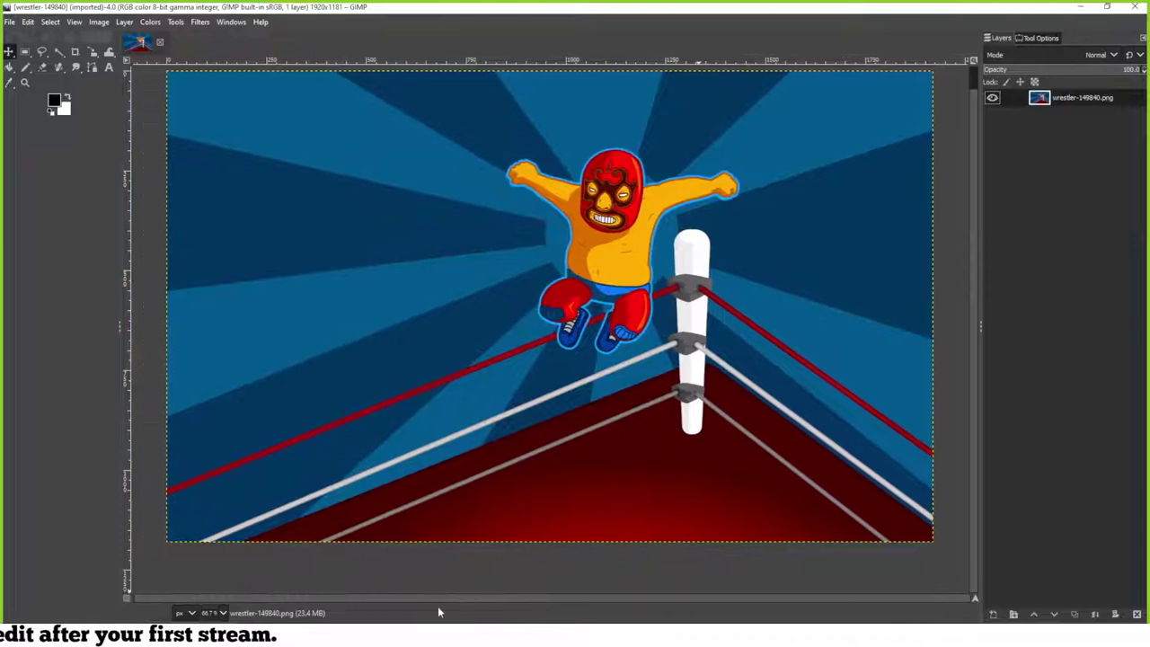
Select a rectangular area of about 612 × 548 px closely around the jumping wrestler, including both fists and shoes
left_click(26, 53)
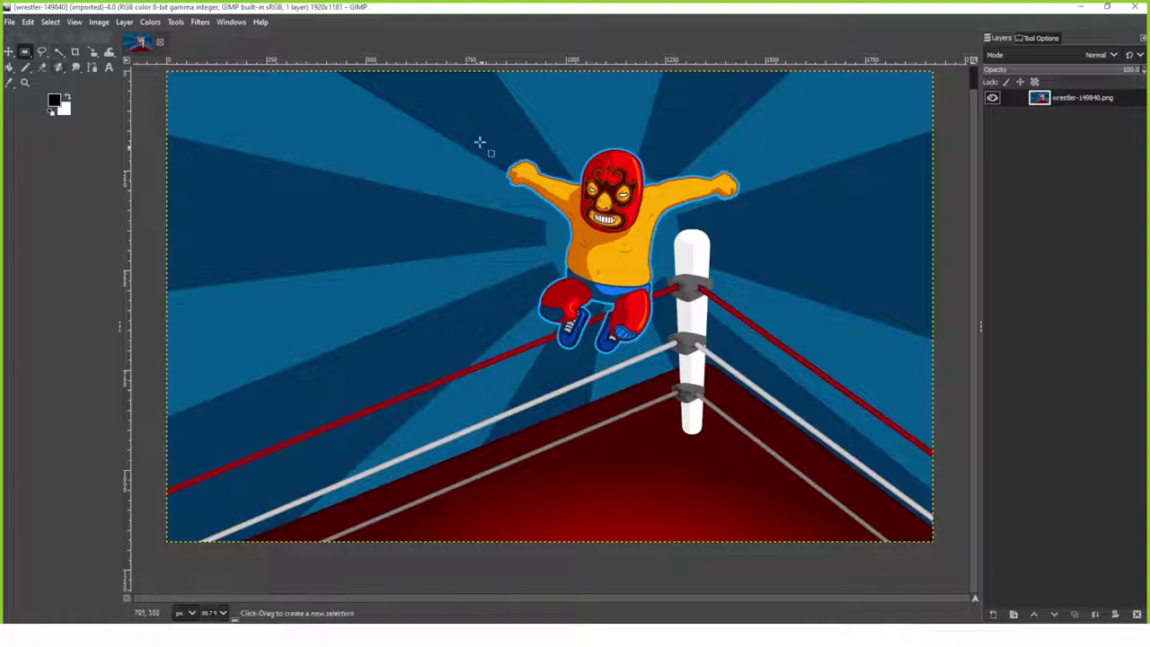
left_click_drag(484, 104, 756, 382)
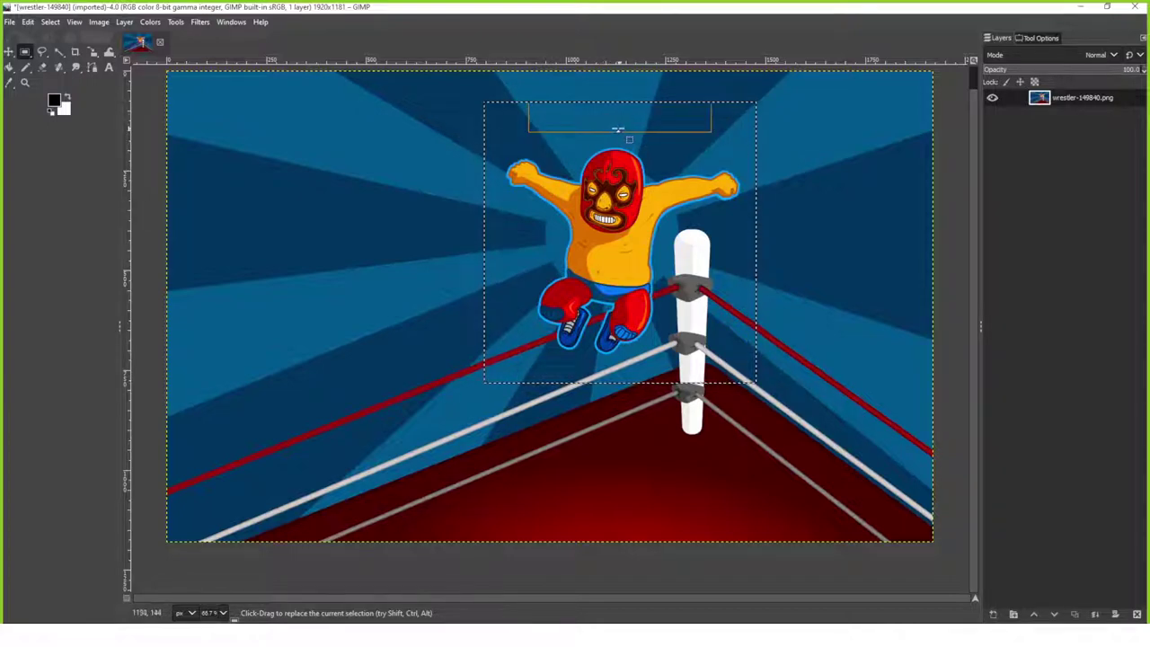
left_click_drag(616, 105, 620, 169)
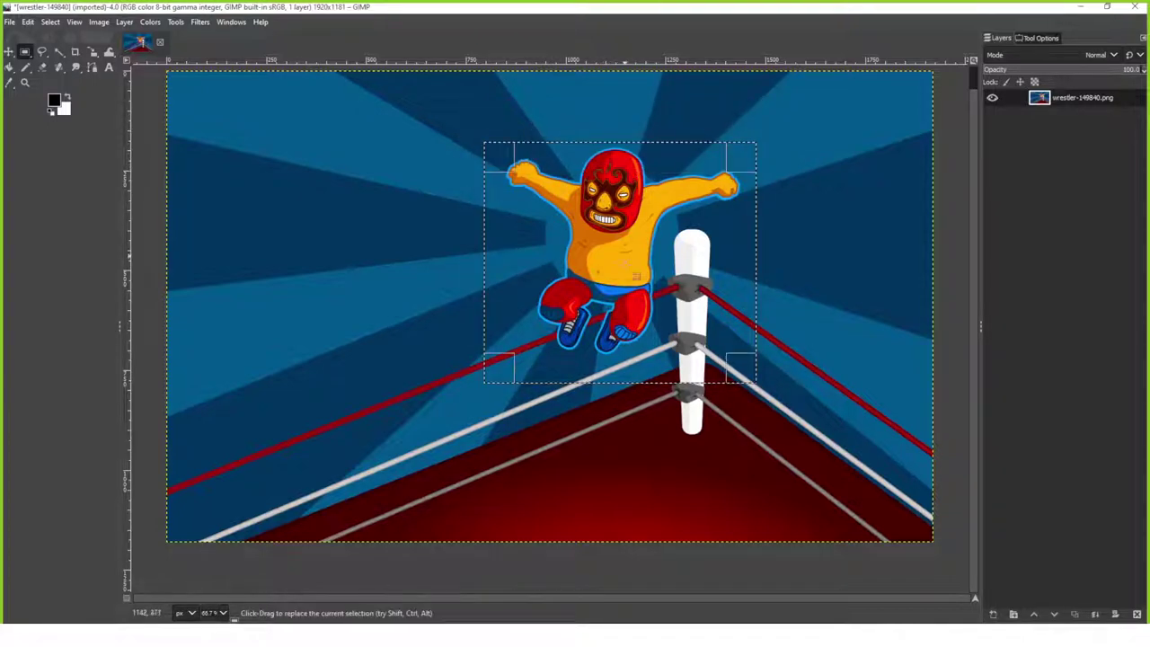
left_click_drag(617, 381, 617, 352)
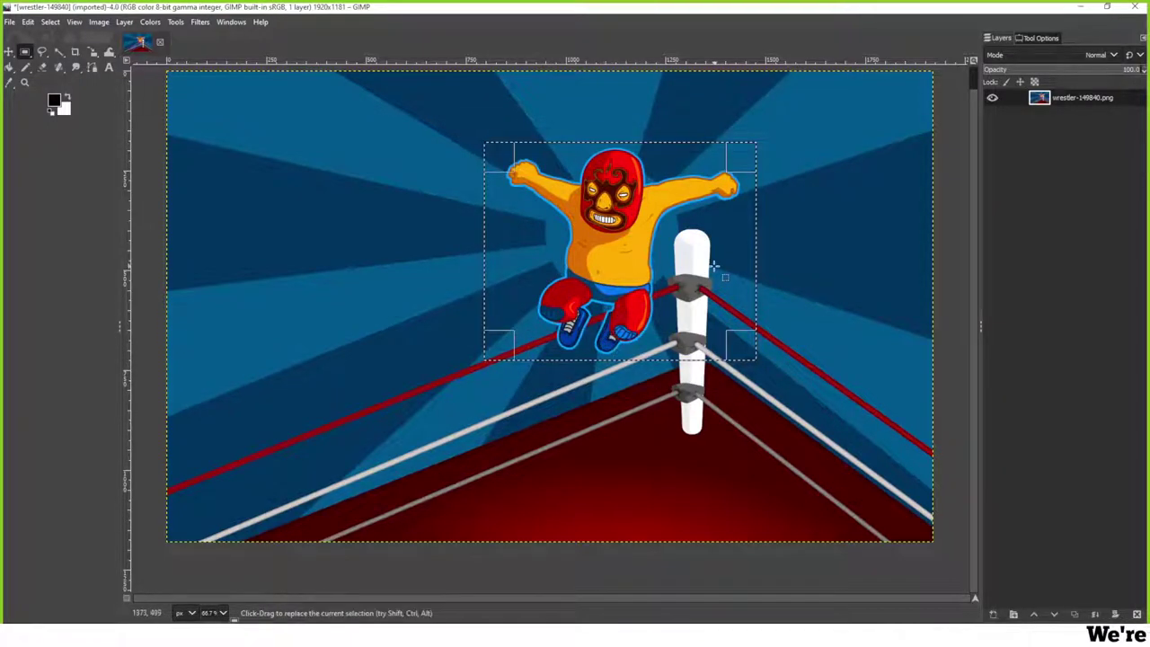
left_click_drag(737, 249, 724, 248)
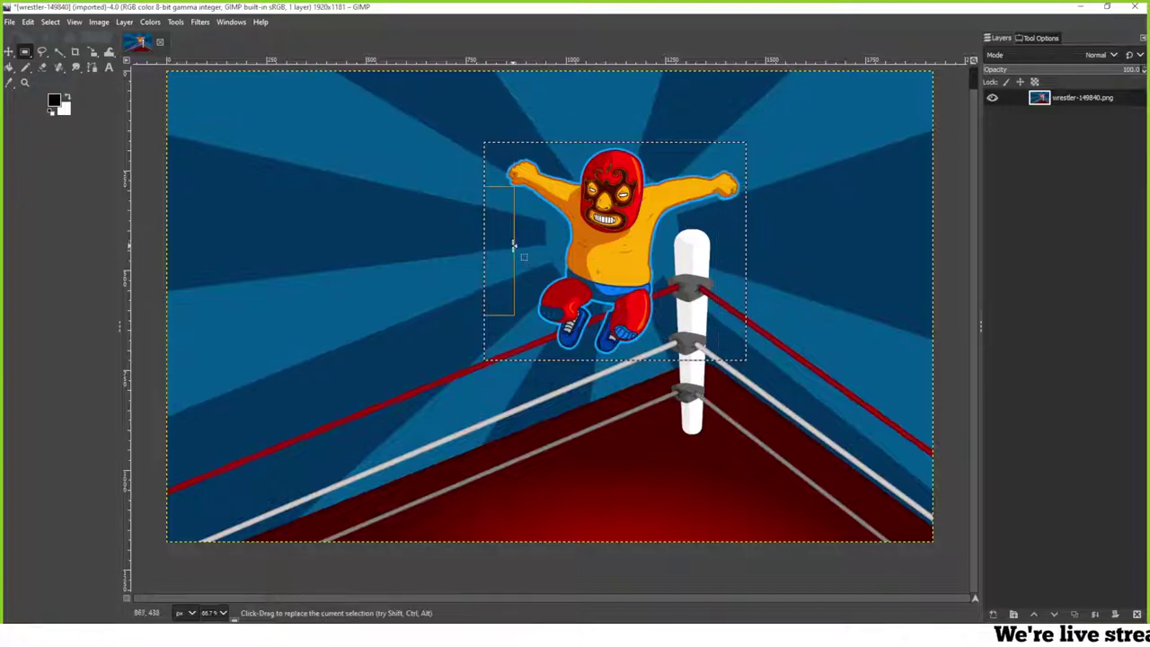
left_click_drag(513, 249, 528, 248)
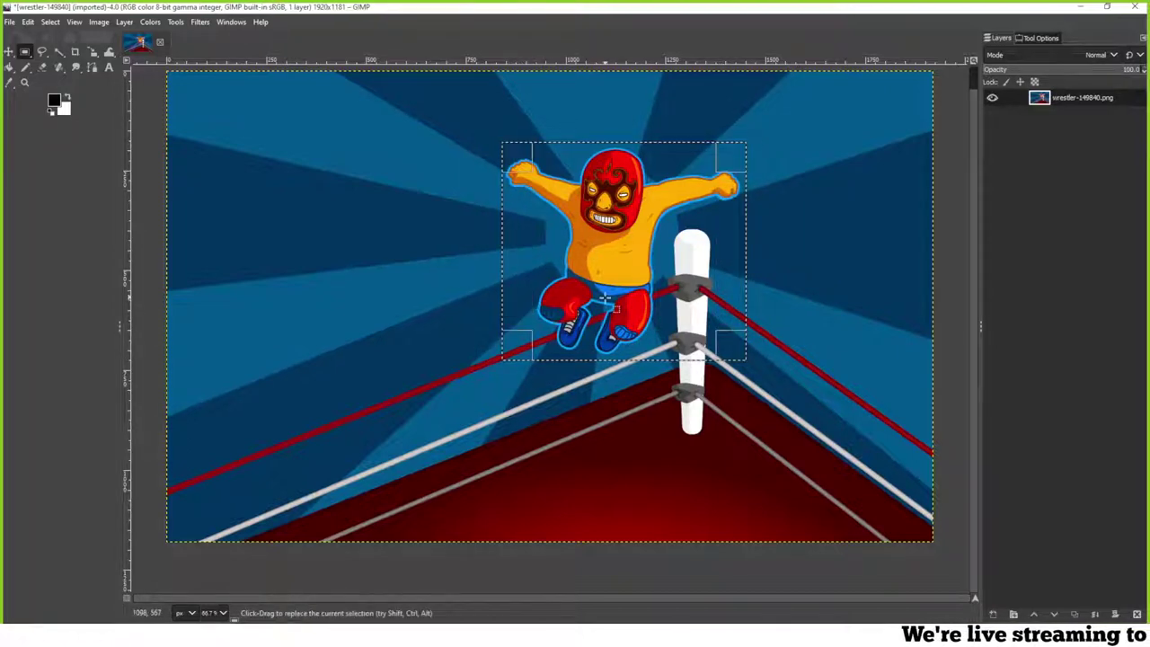
Fit the canvas to the selection around the wrestler and crop the image to it
left_click(98, 29)
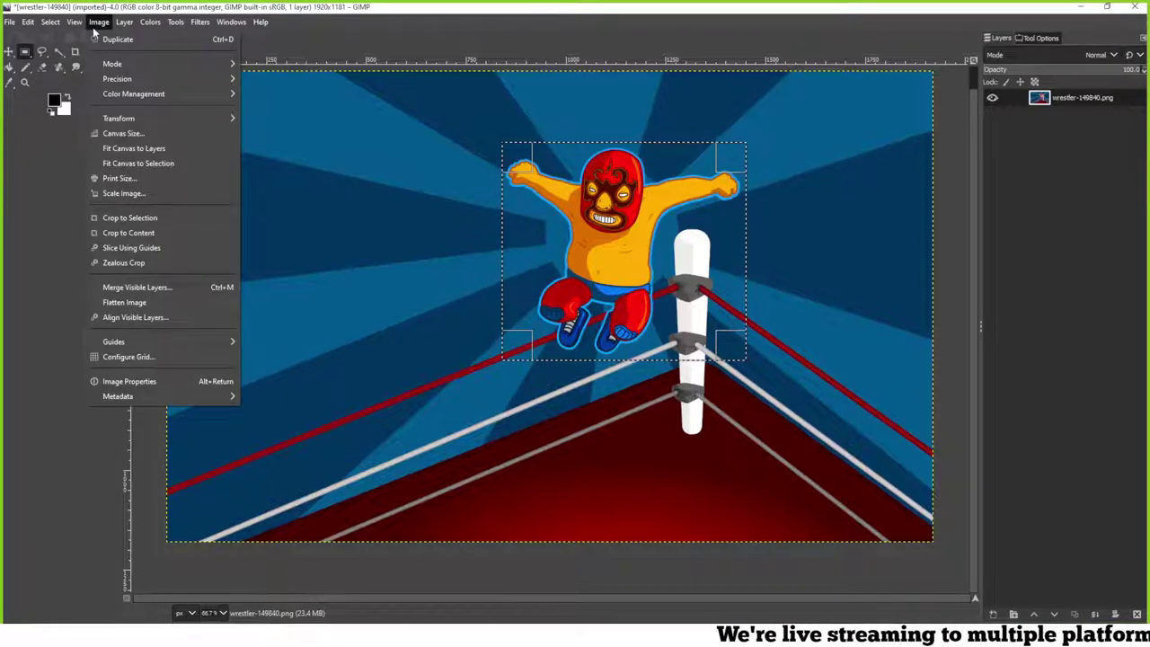
left_click(125, 164)
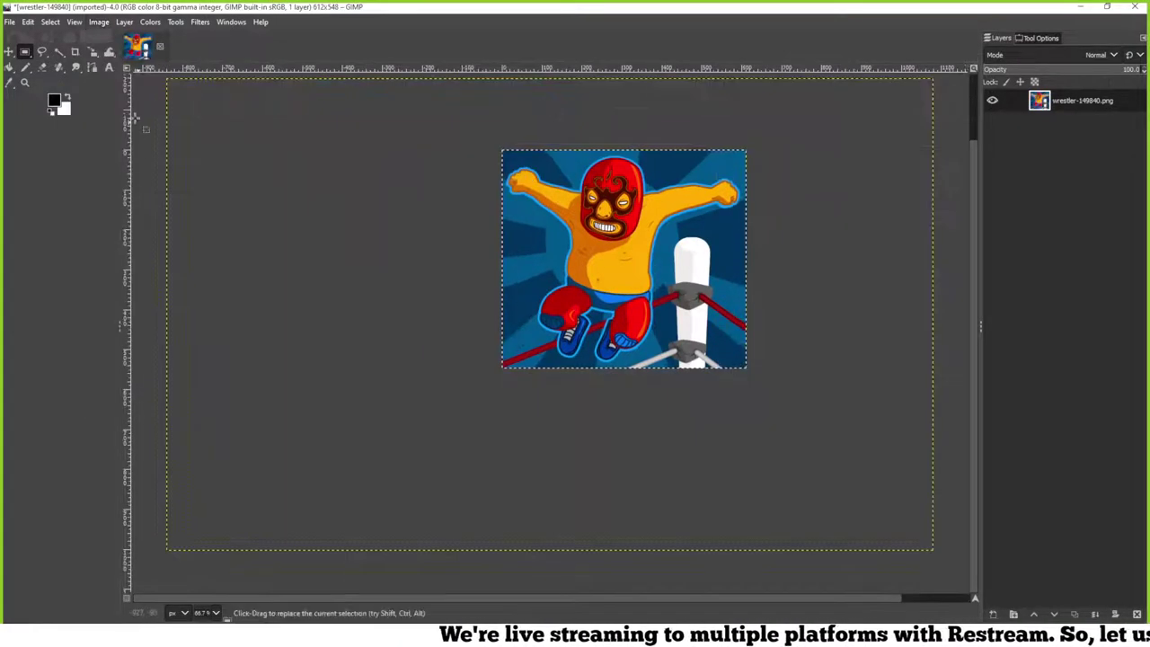
left_click(100, 23)
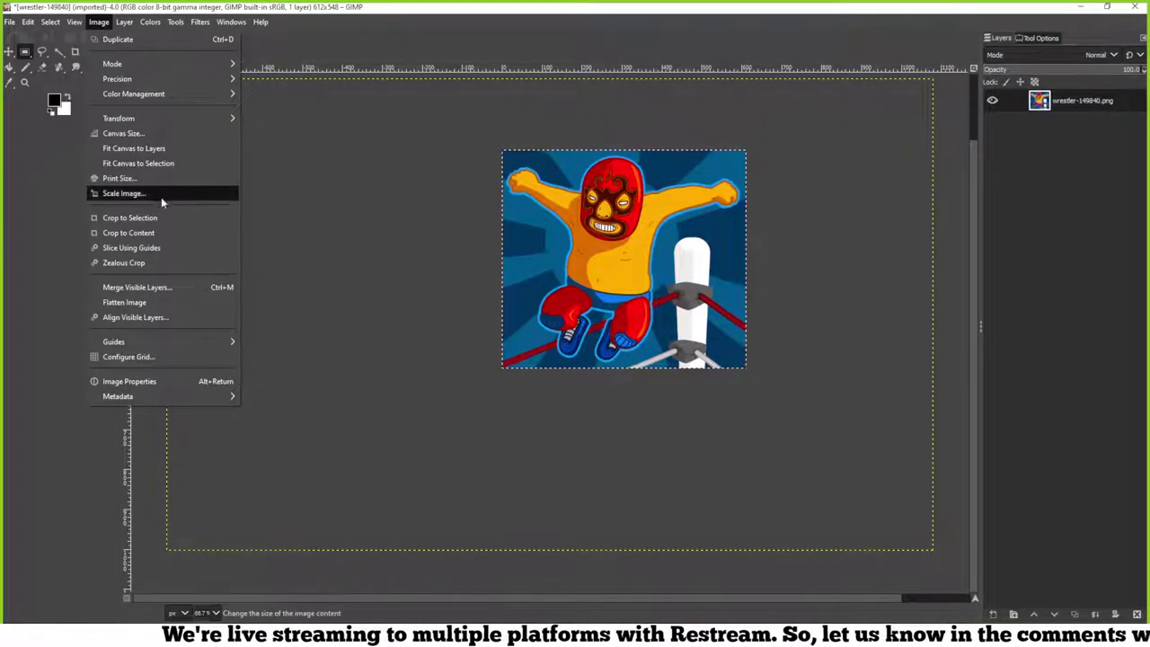
left_click(132, 218)
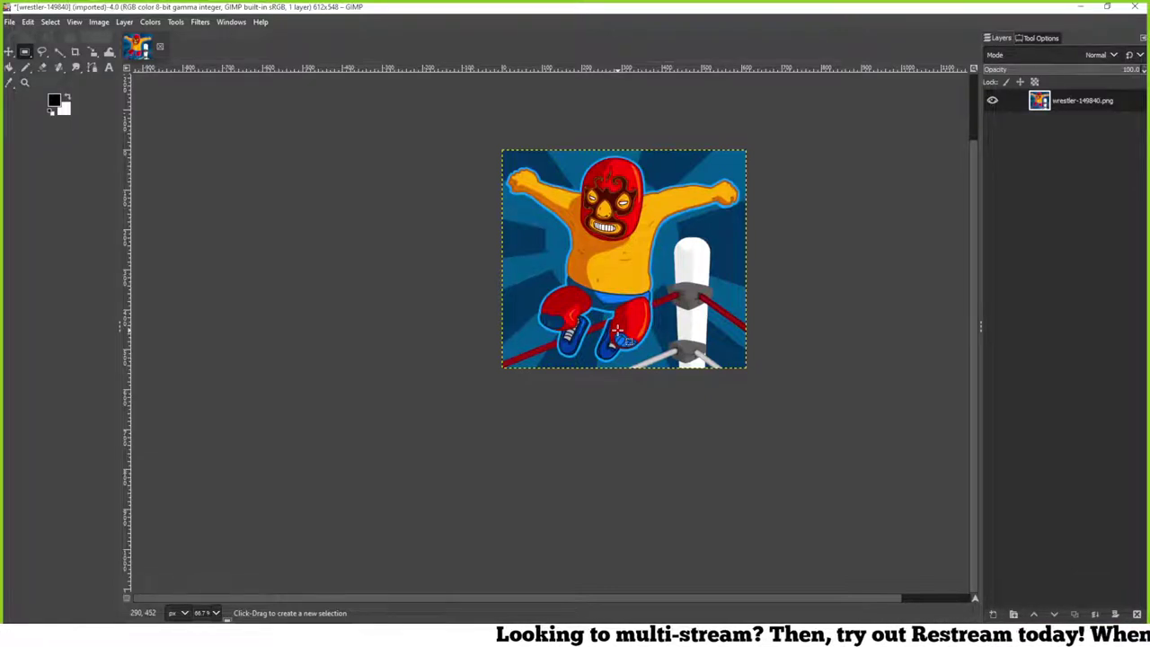
Select the light blue outline around the wrestler with the Fuzzy Select tool
key("u")
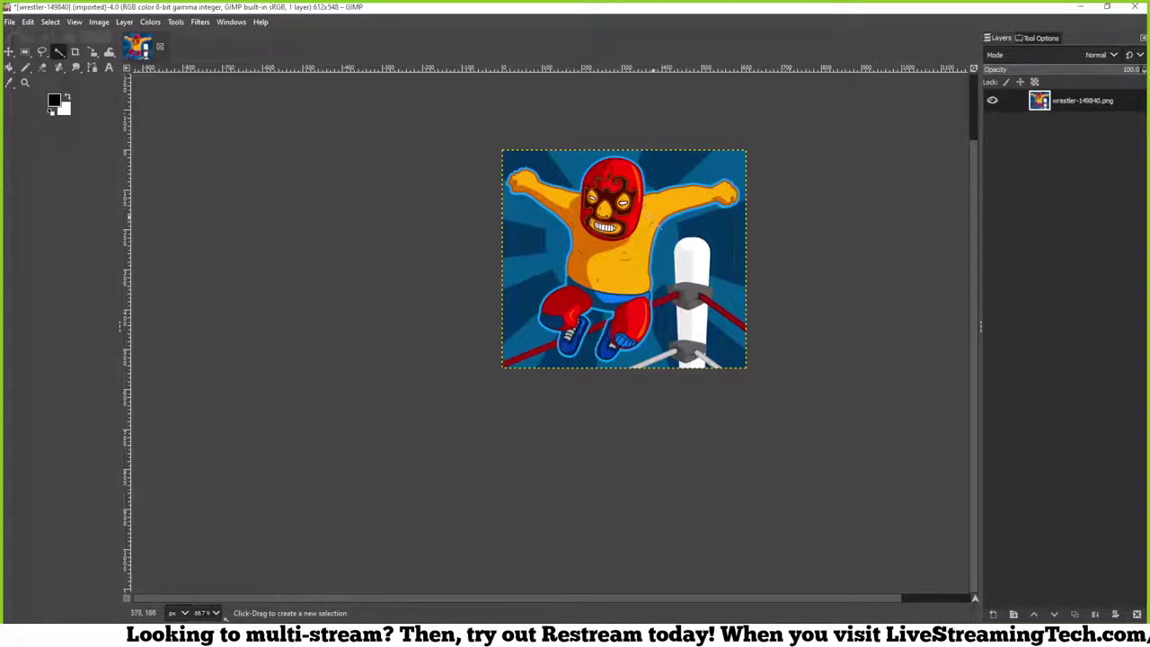
key("ctrl")
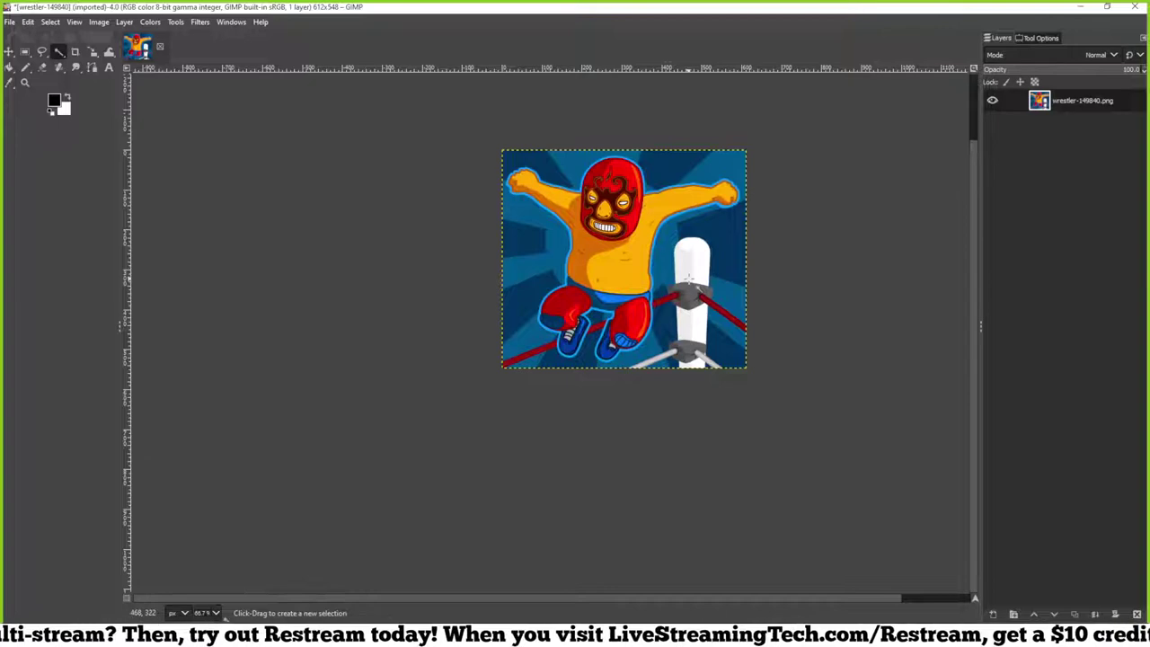
scroll(692, 280, "up", 5)
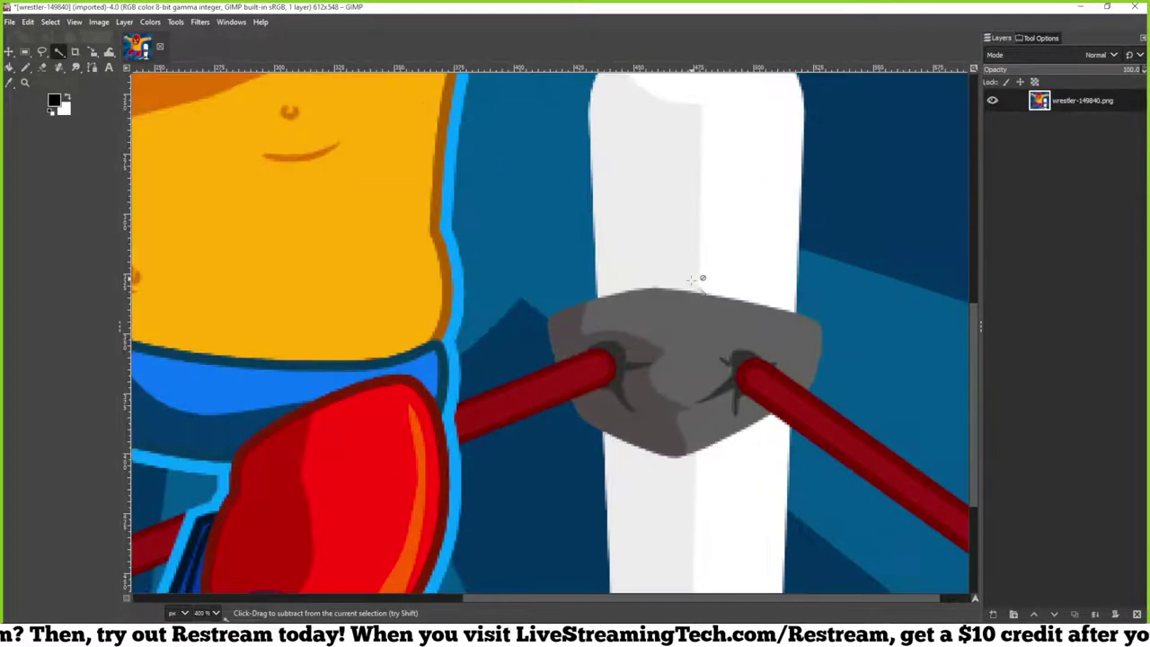
scroll(692, 286, "down", 4)
scroll(693, 285, "up", 2)
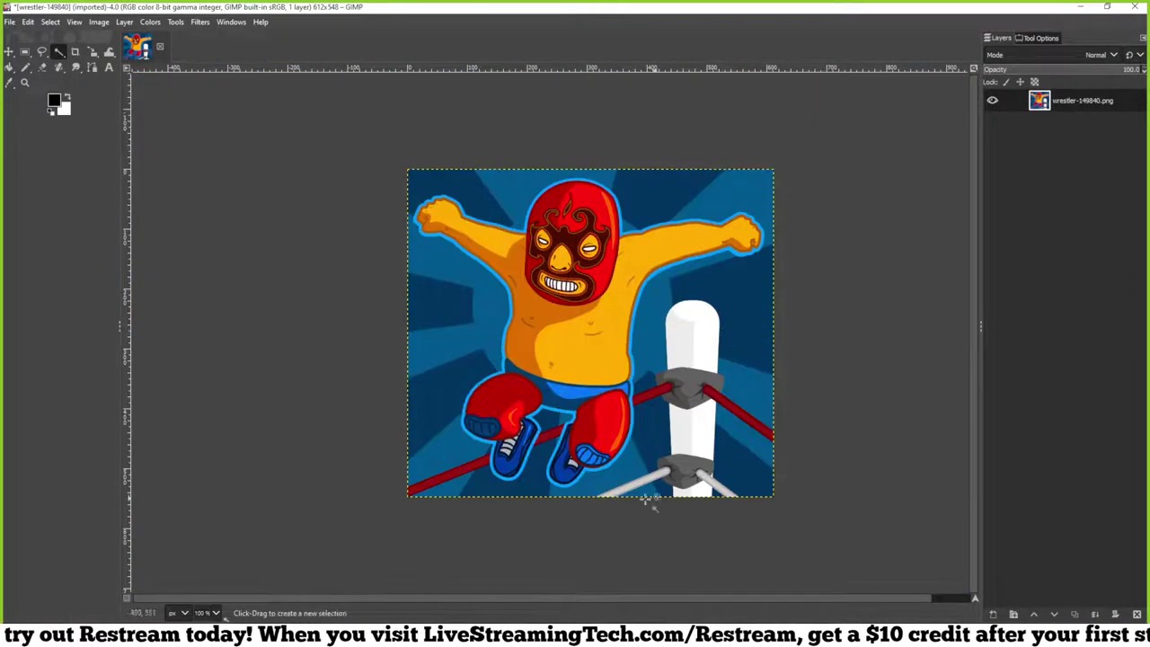
scroll(551, 575, "up", 2)
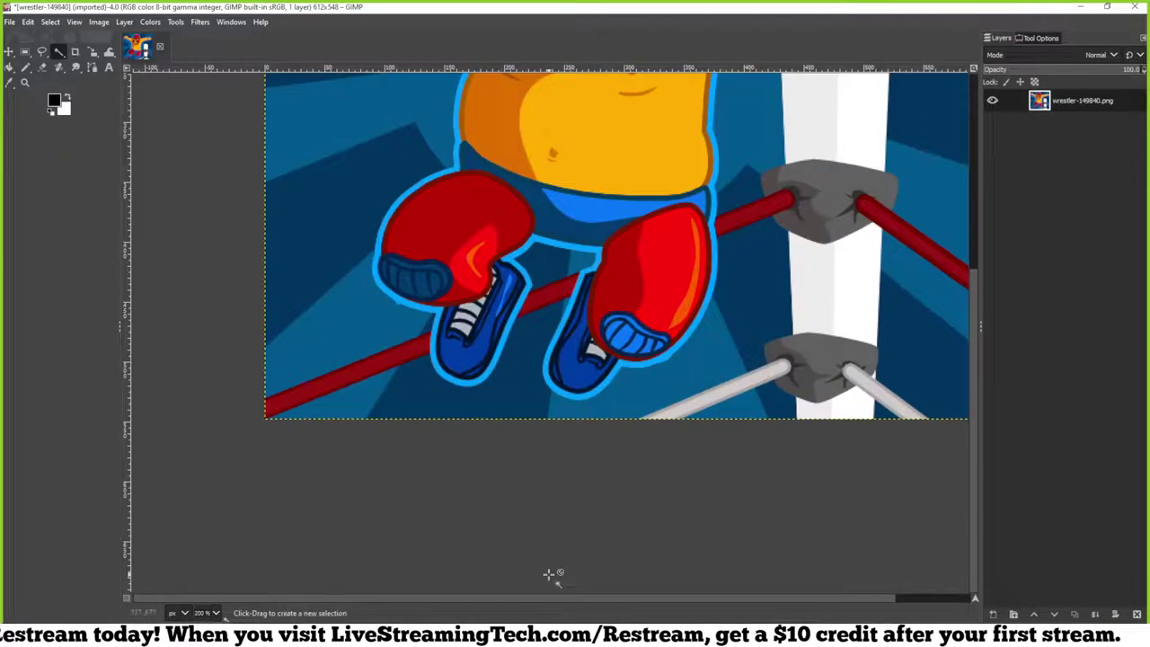
scroll(548, 575, "up", 5)
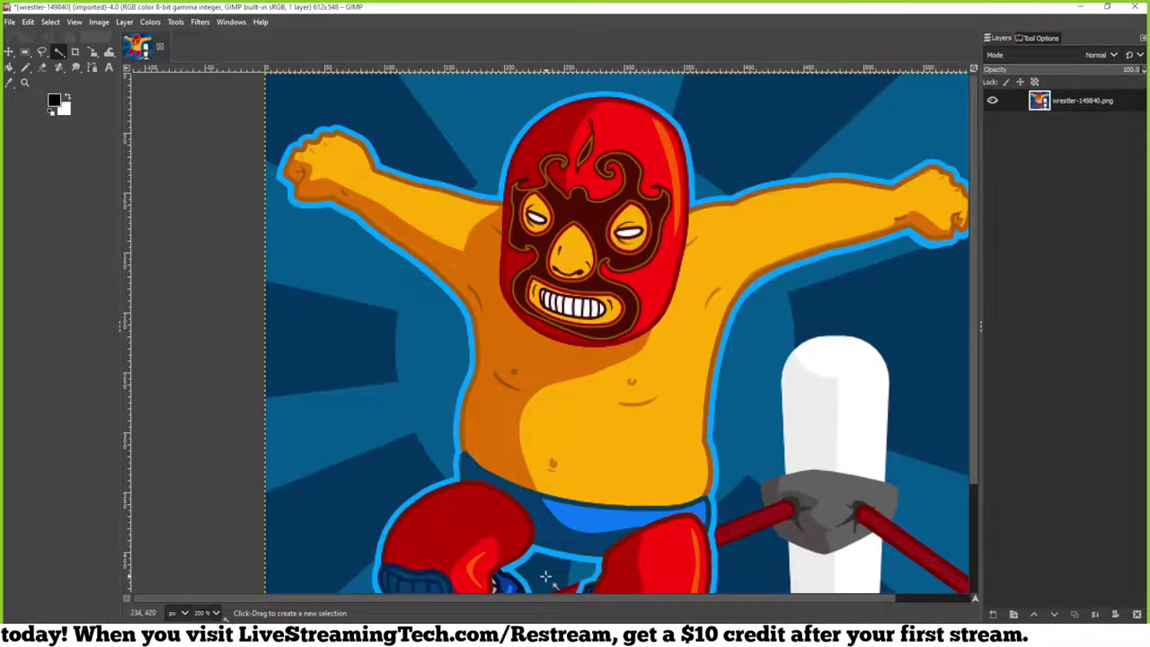
scroll(548, 575, "down", 3)
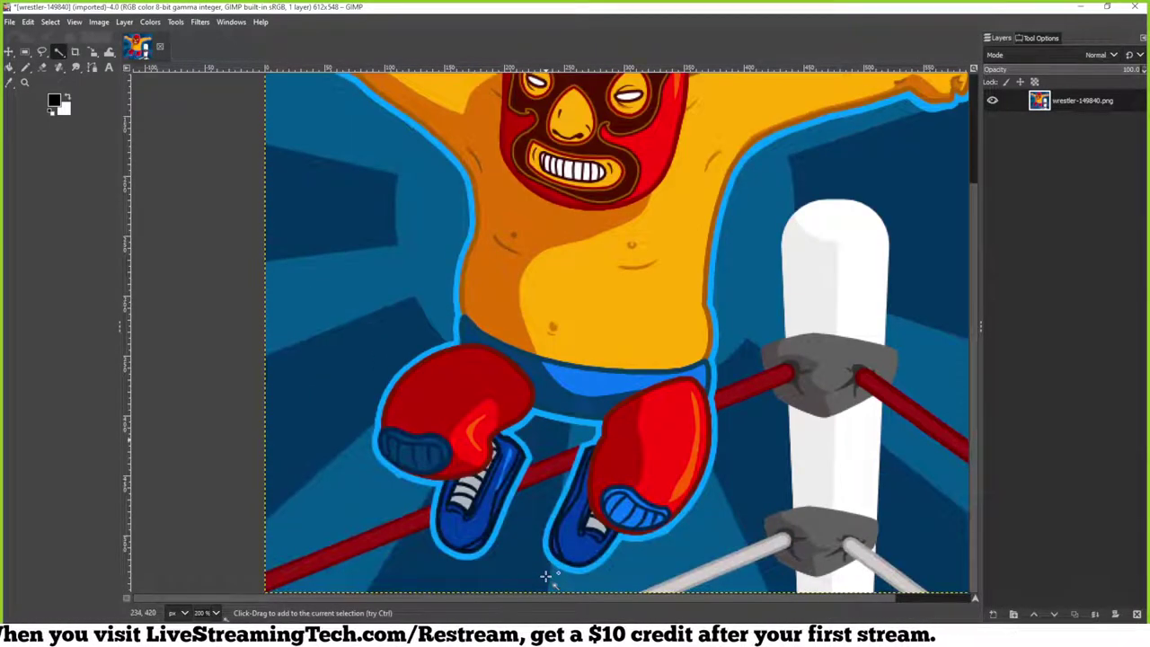
scroll(545, 576, "right", 2)
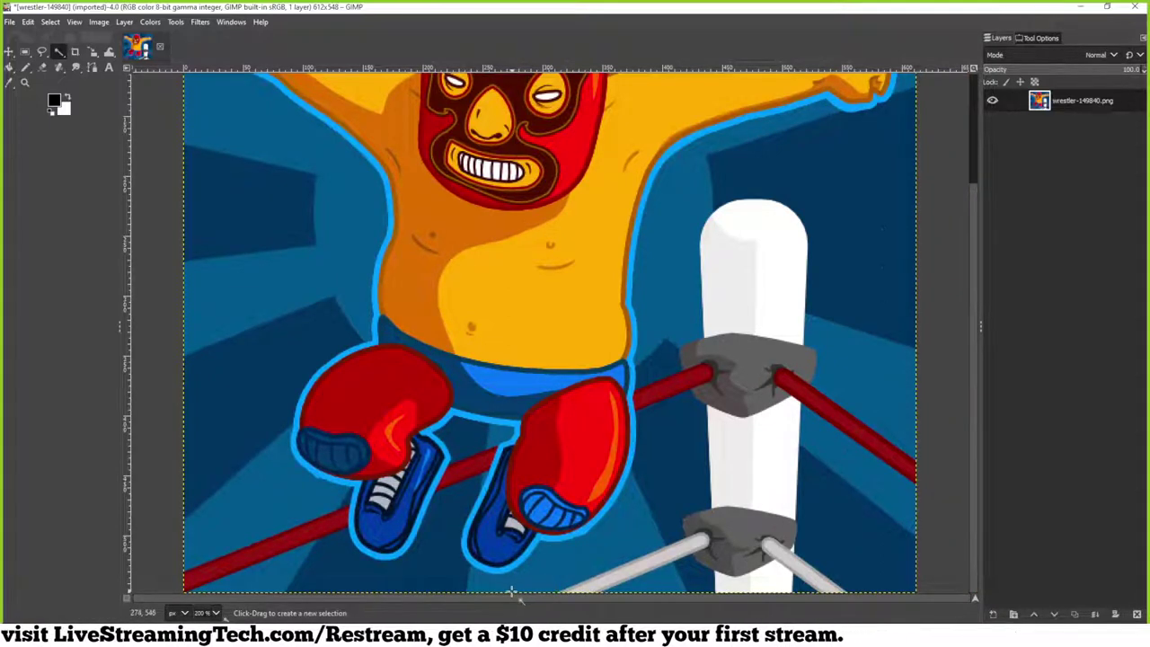
scroll(517, 586, "up", 2)
scroll(516, 584, "down", 2)
scroll(525, 592, "down", 3)
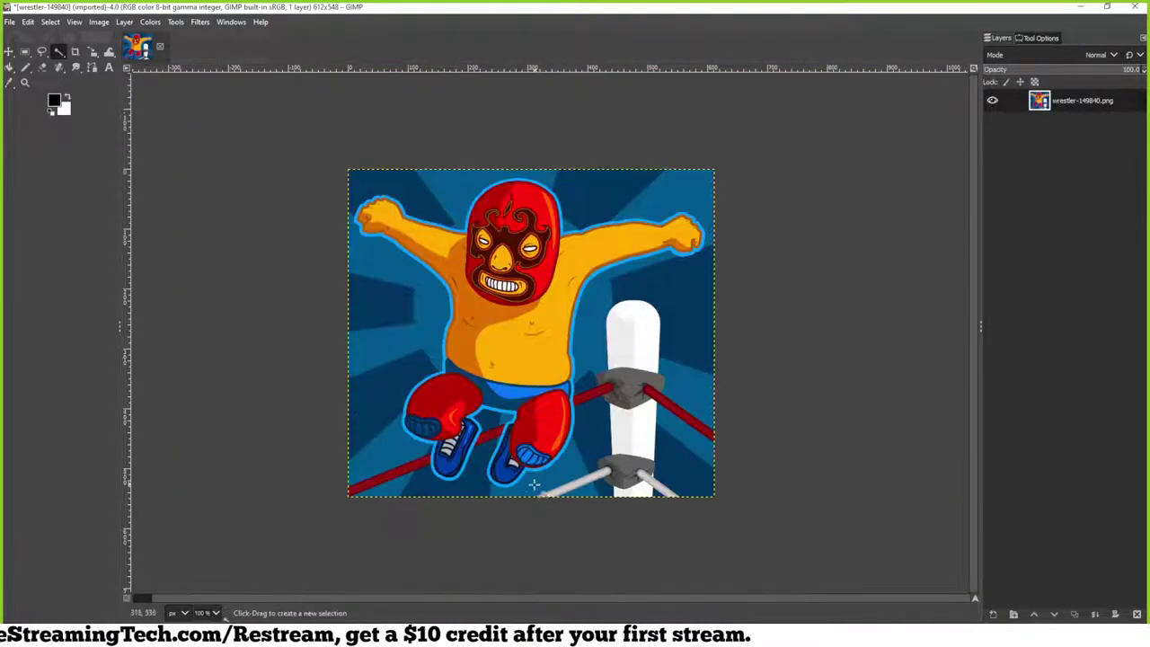
scroll(701, 449, "up", 1)
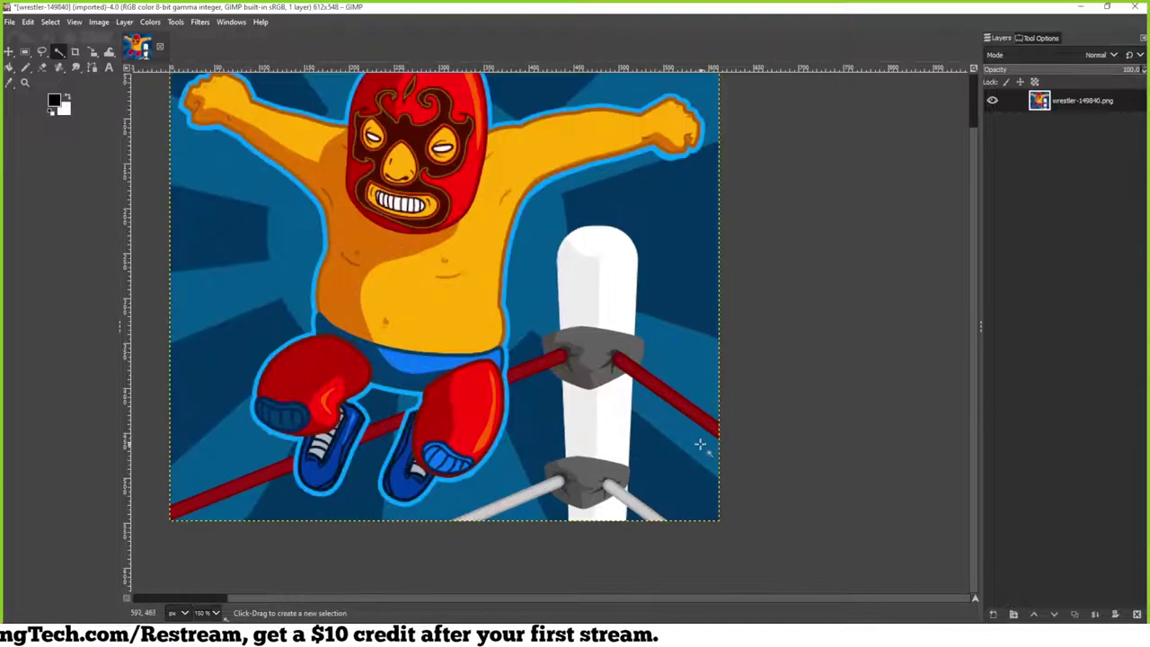
scroll(691, 441, "up", 2)
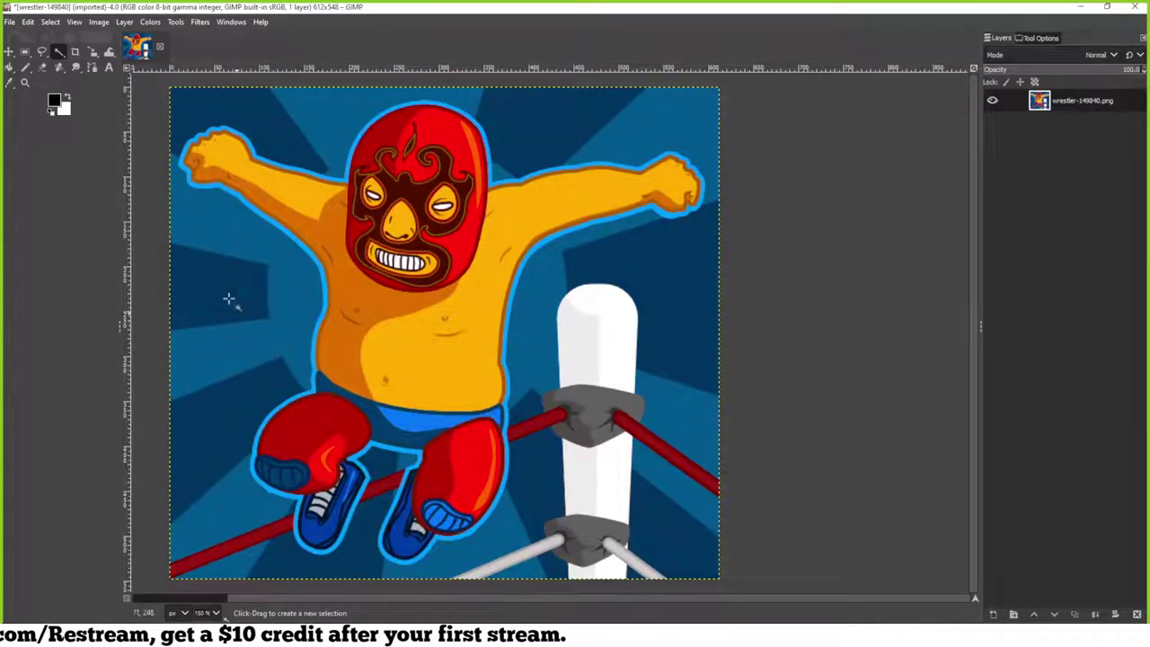
left_click(488, 155)
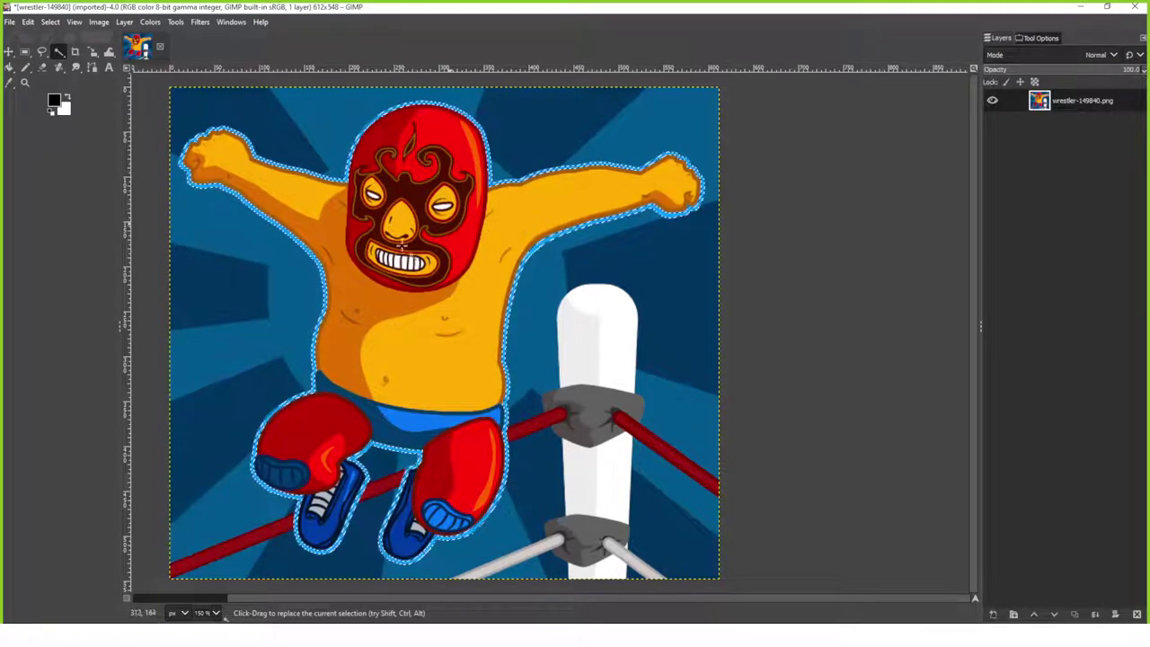
Duplicate the wrestler layer and hide the original layer
left_click(1075, 614)
left_click(993, 124)
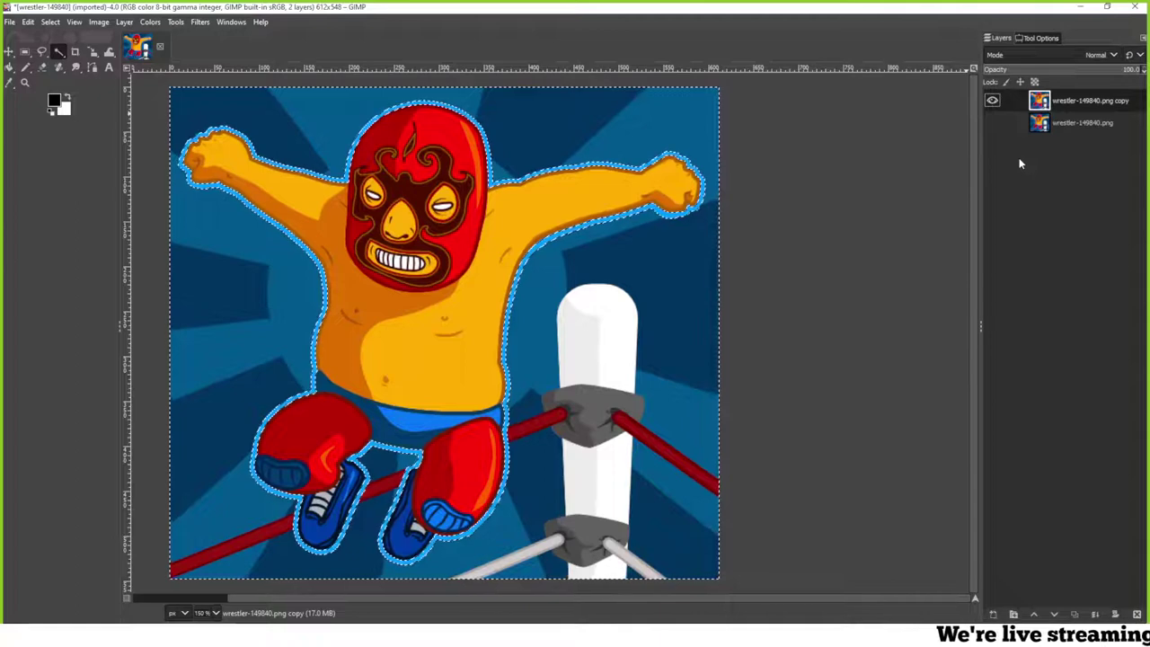
Delete everything except the blue outline from the layer copy, using the inverted outline selection
right_click(1044, 106)
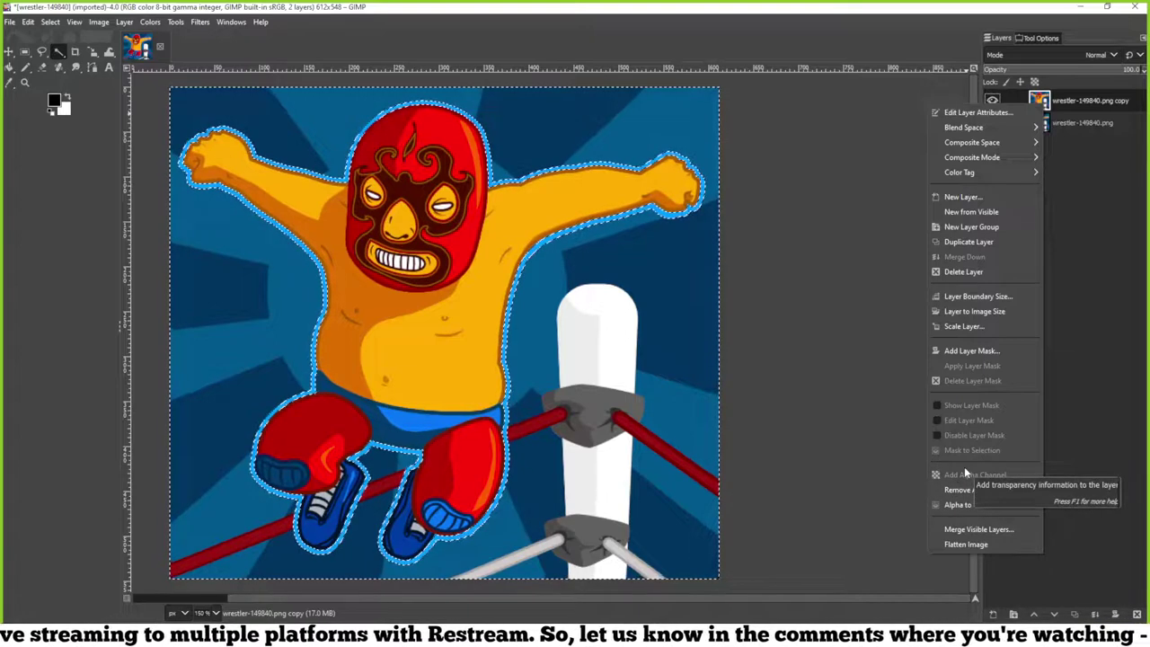
left_click(856, 355)
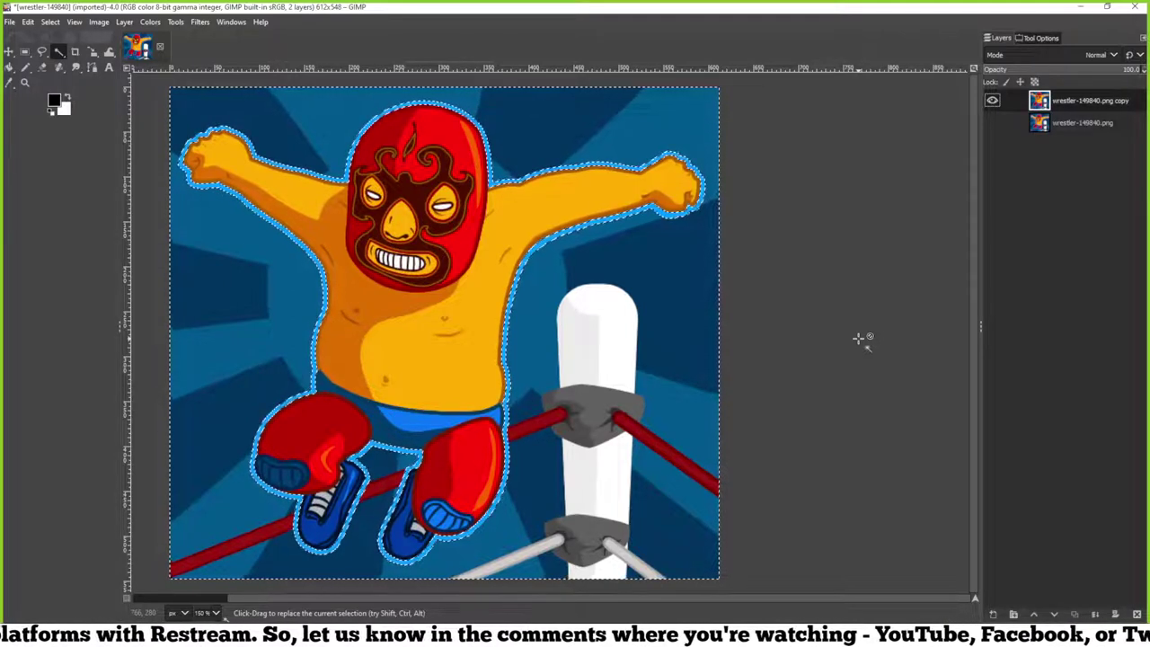
key("Delete")
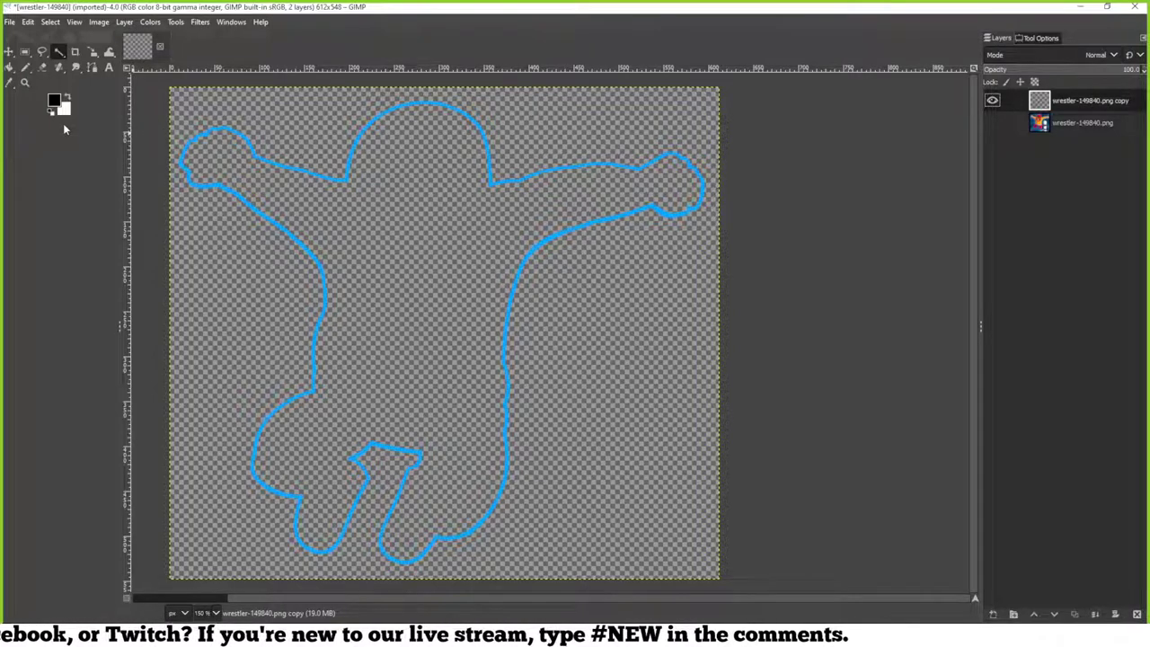
Recolour the outline on the layer copy with the white background colour, keeping the area around it transparent
key("ctrl+i")
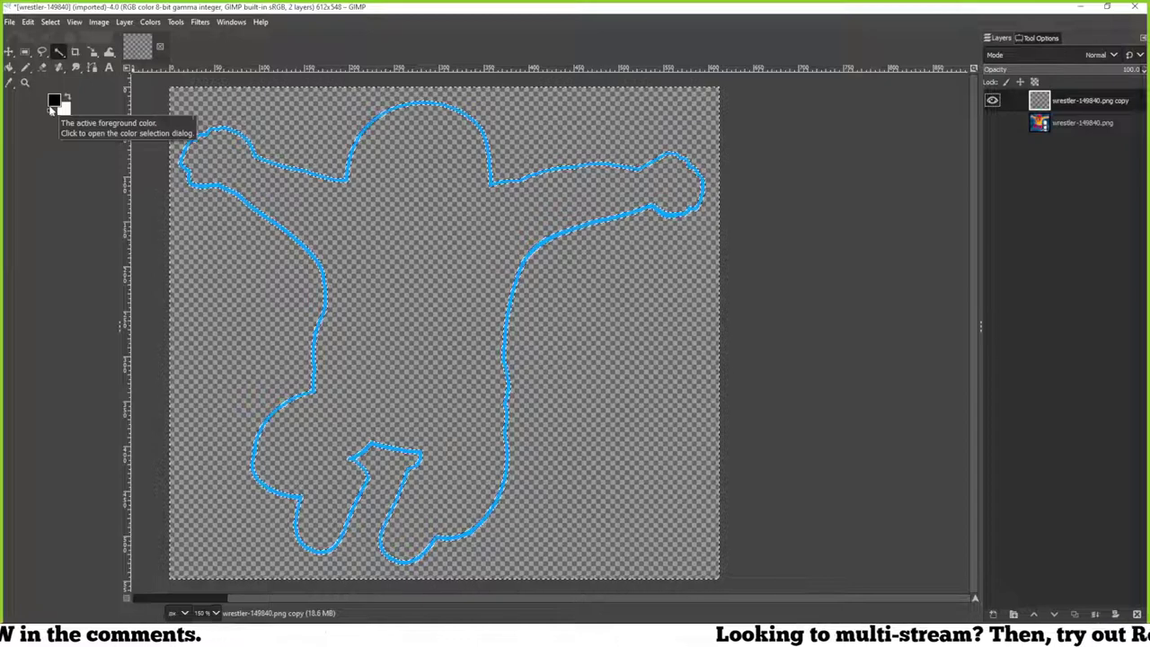
left_click(64, 108)
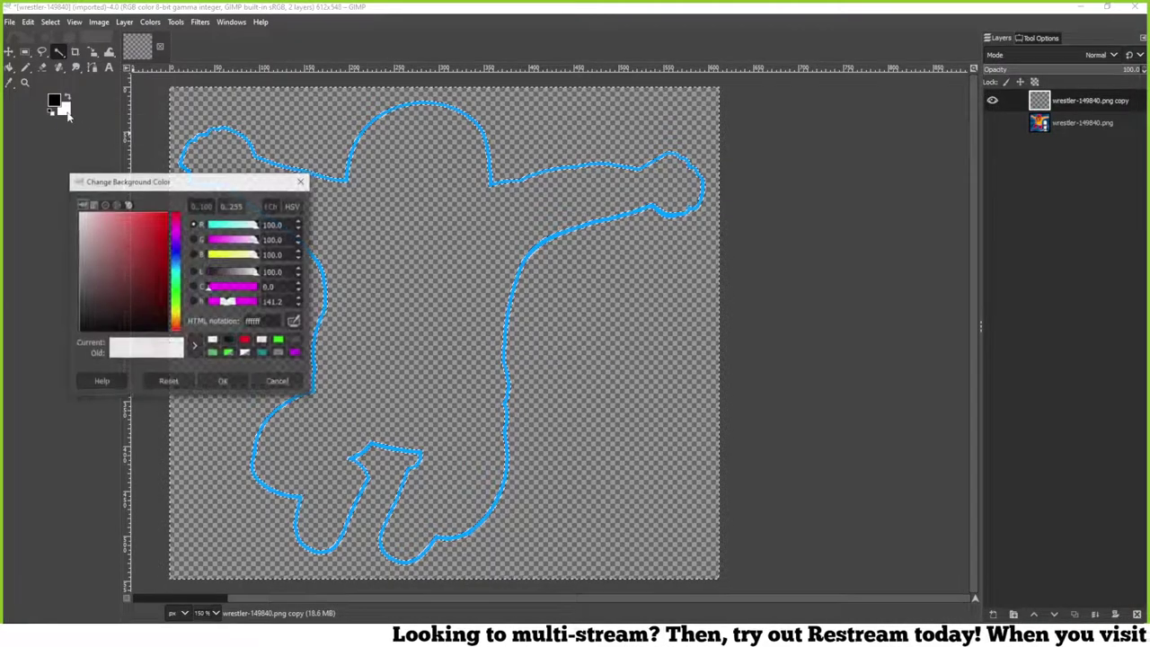
left_click(278, 381)
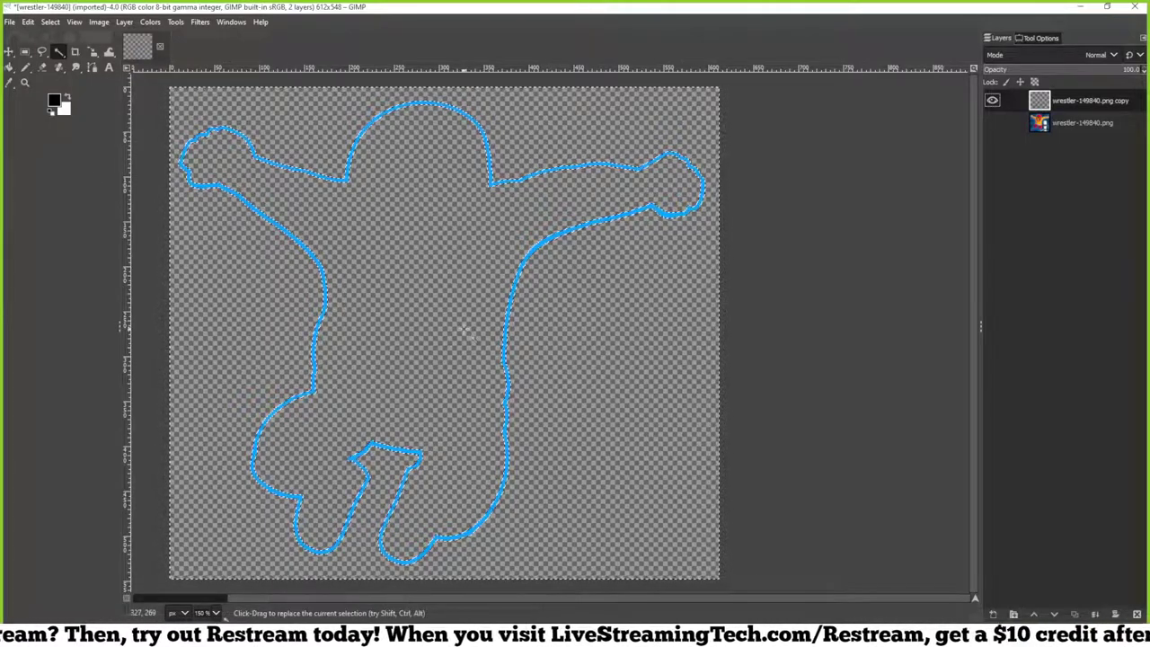
key("ctrl+period")
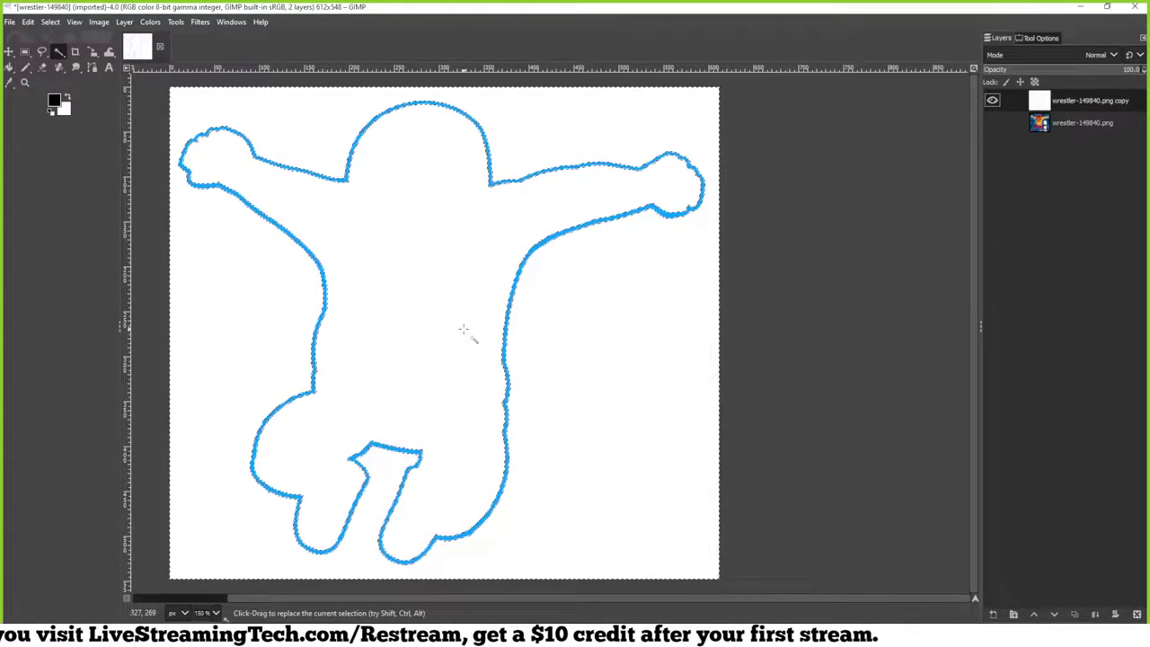
key("Delete")
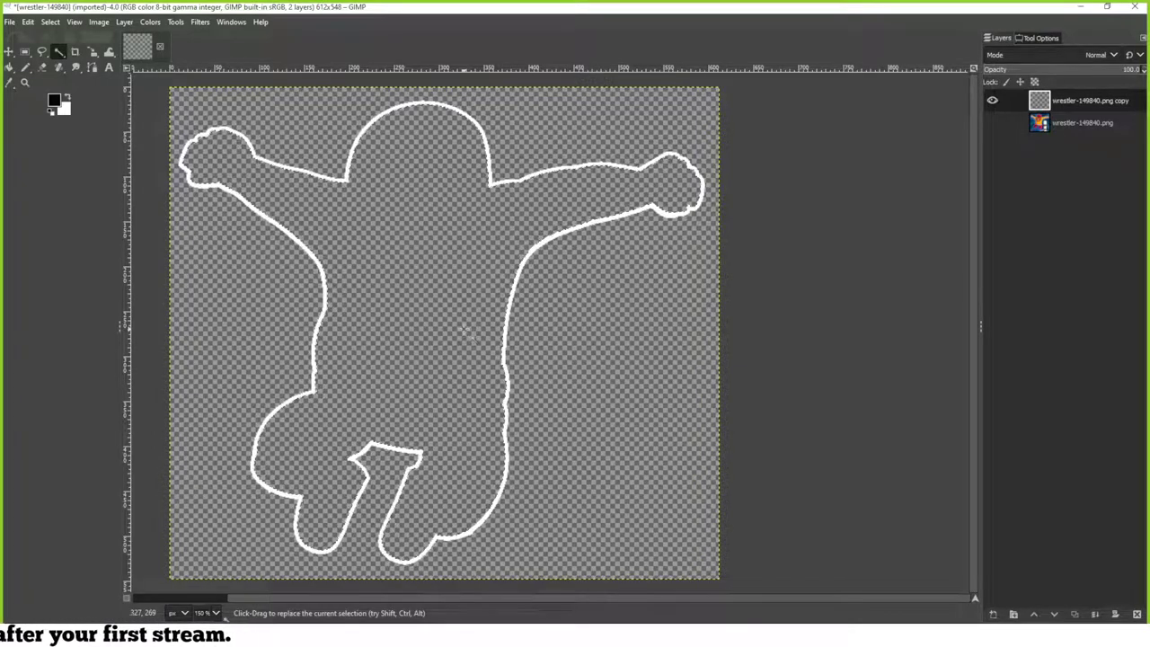
Fill the wrestler silhouette on the layer copy with white and the area around it with black
key("ctrl")
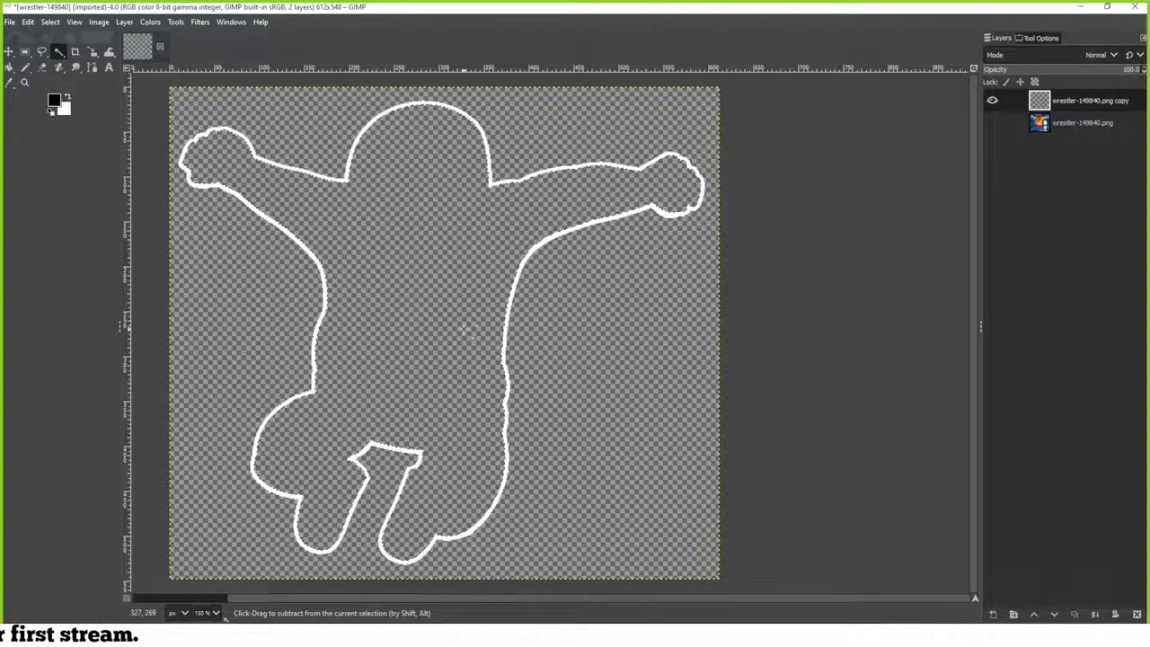
key("ctrl+period")
key("ctrl+shift+a")
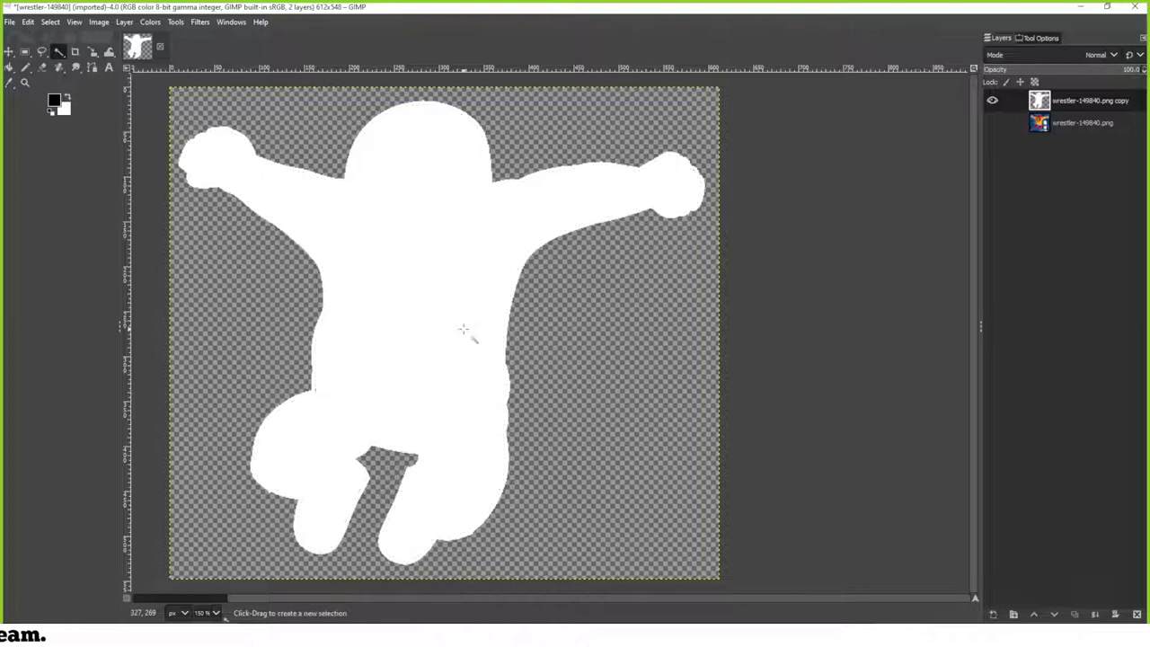
left_click(586, 409)
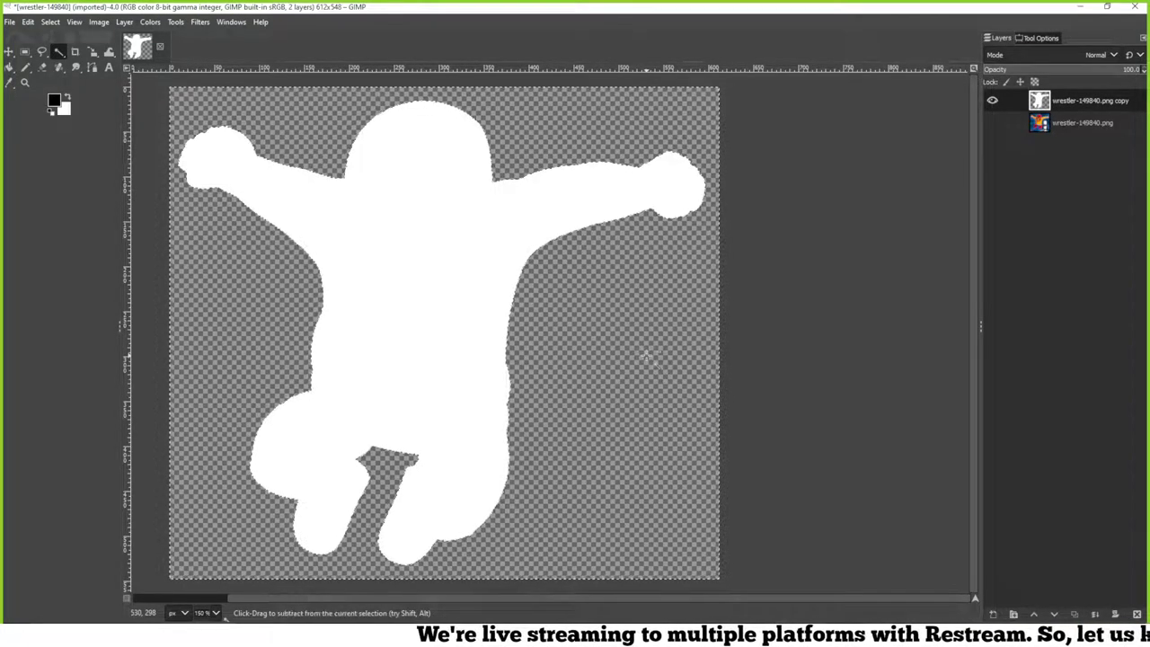
key("ctrl+comma")
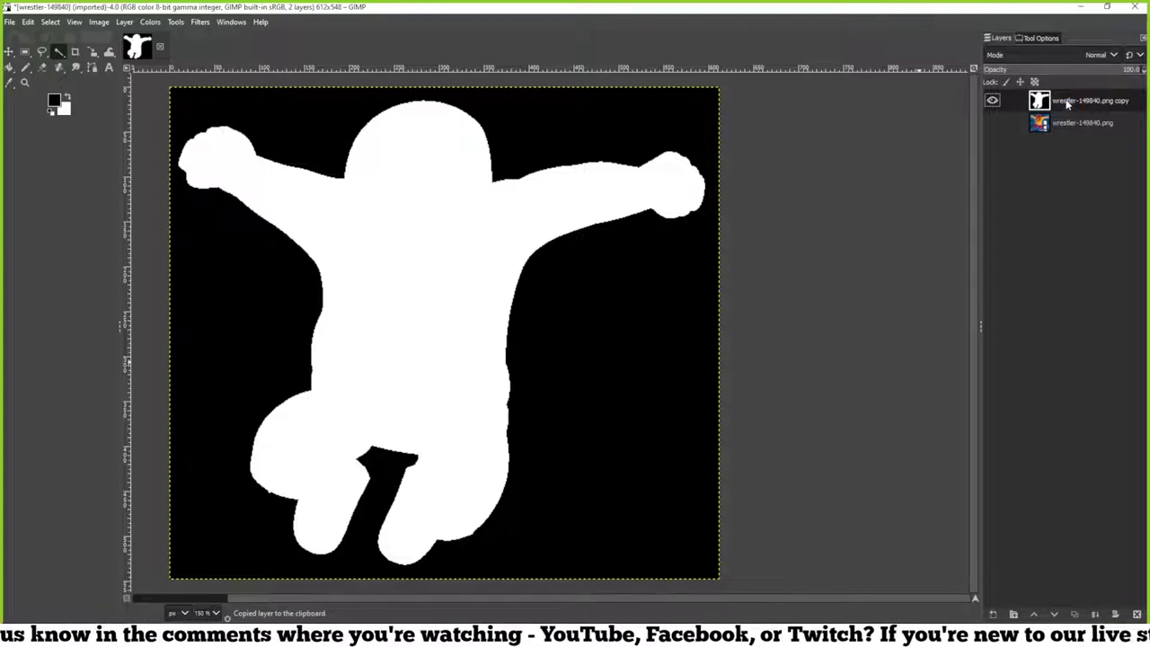
Show only the original wrestler layer, add a White (full opacity) layer mask, and anchor the copied black-and-white silhouette into it
left_click(992, 102)
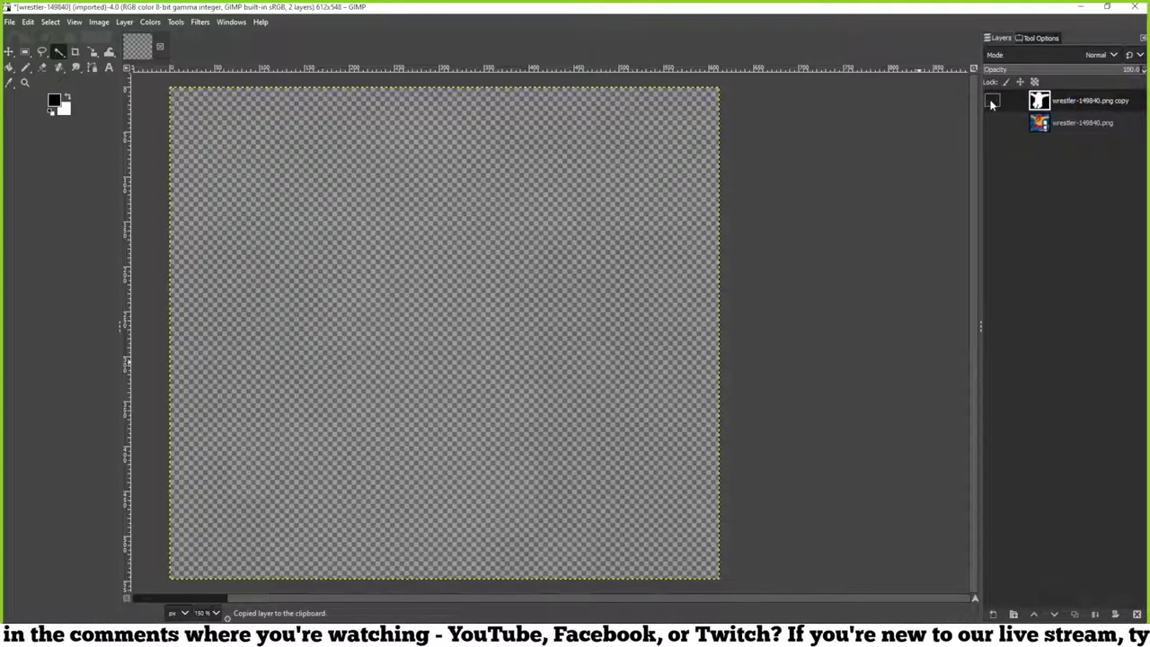
left_click(992, 123)
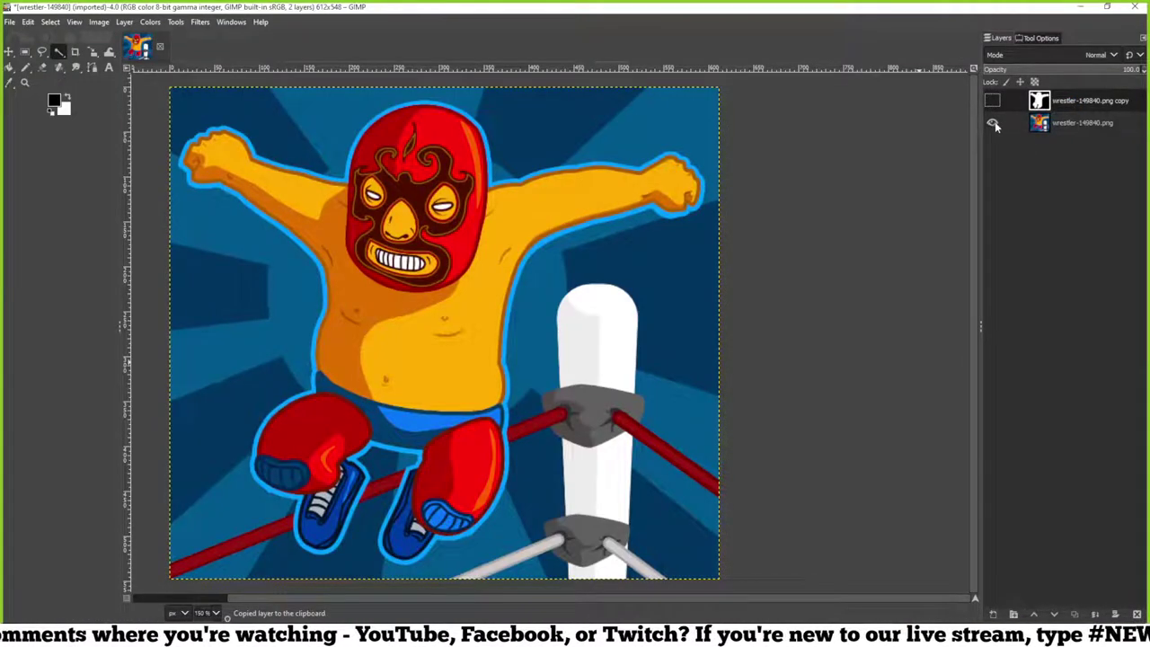
right_click(1041, 126)
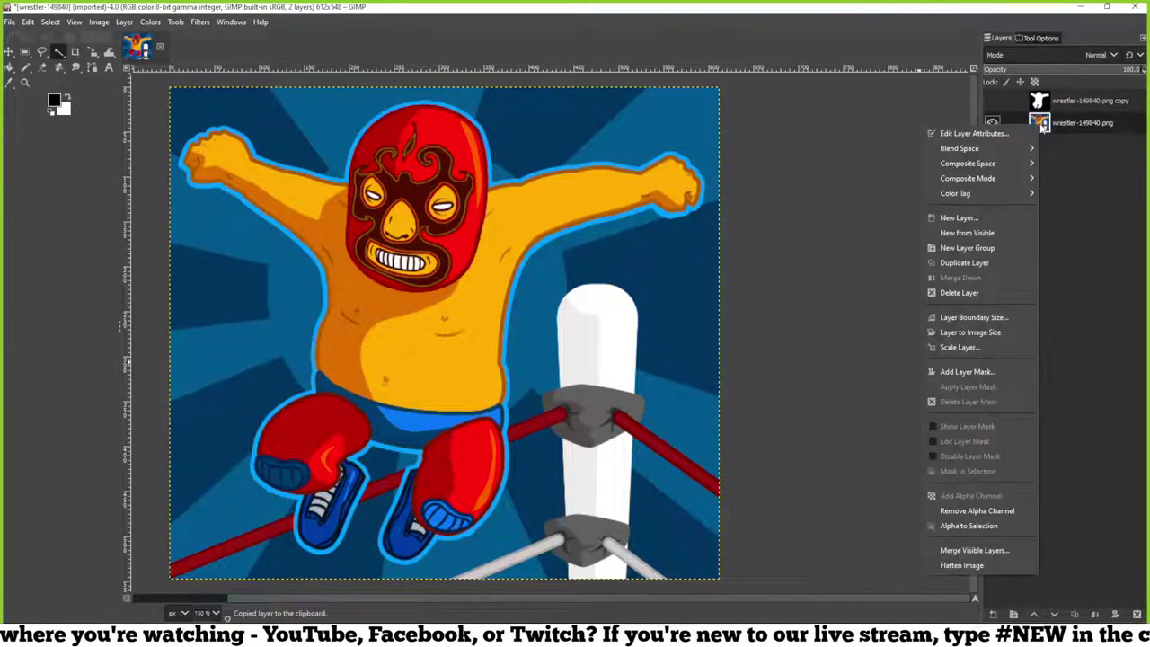
left_click(973, 372)
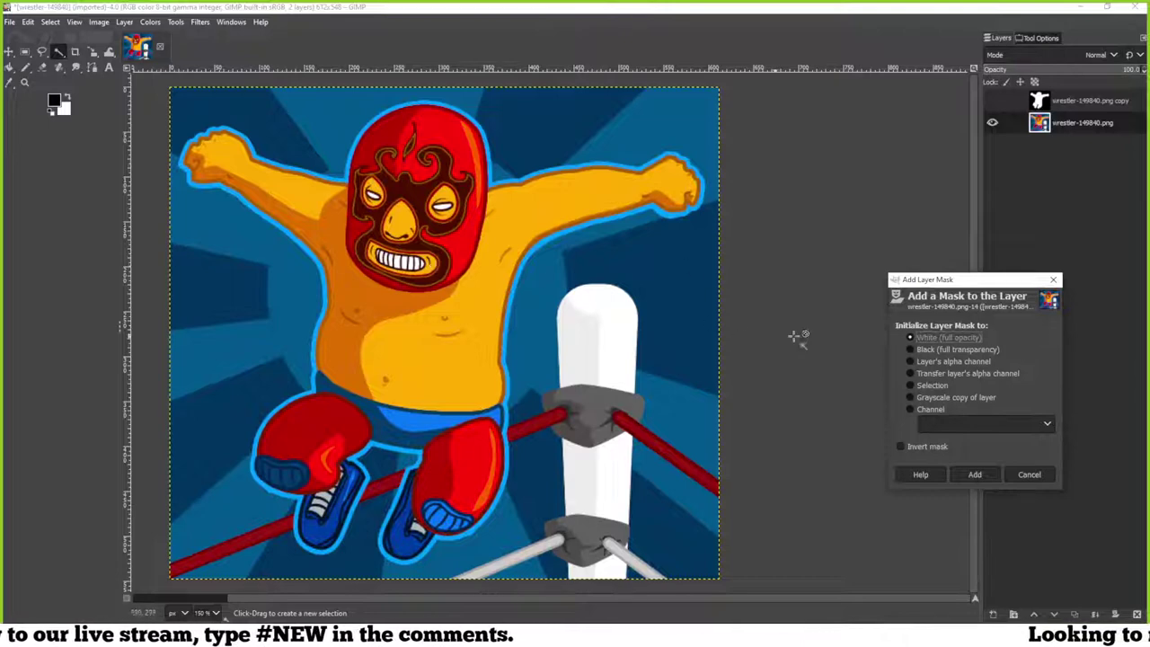
left_click(975, 474)
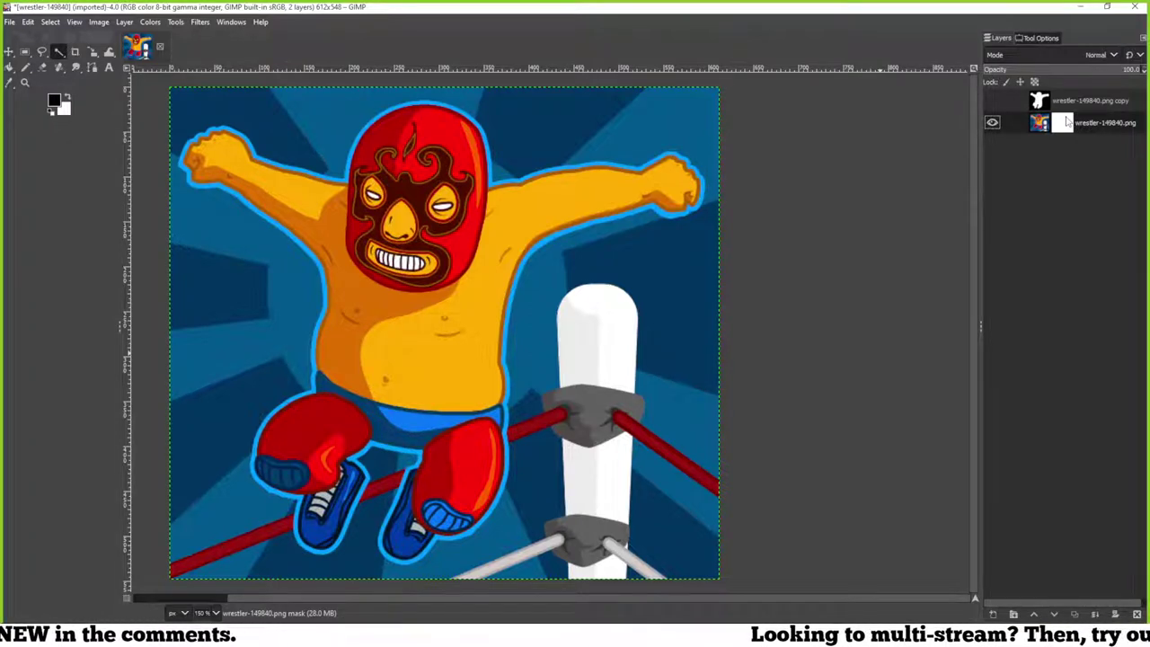
key("ctrl+v")
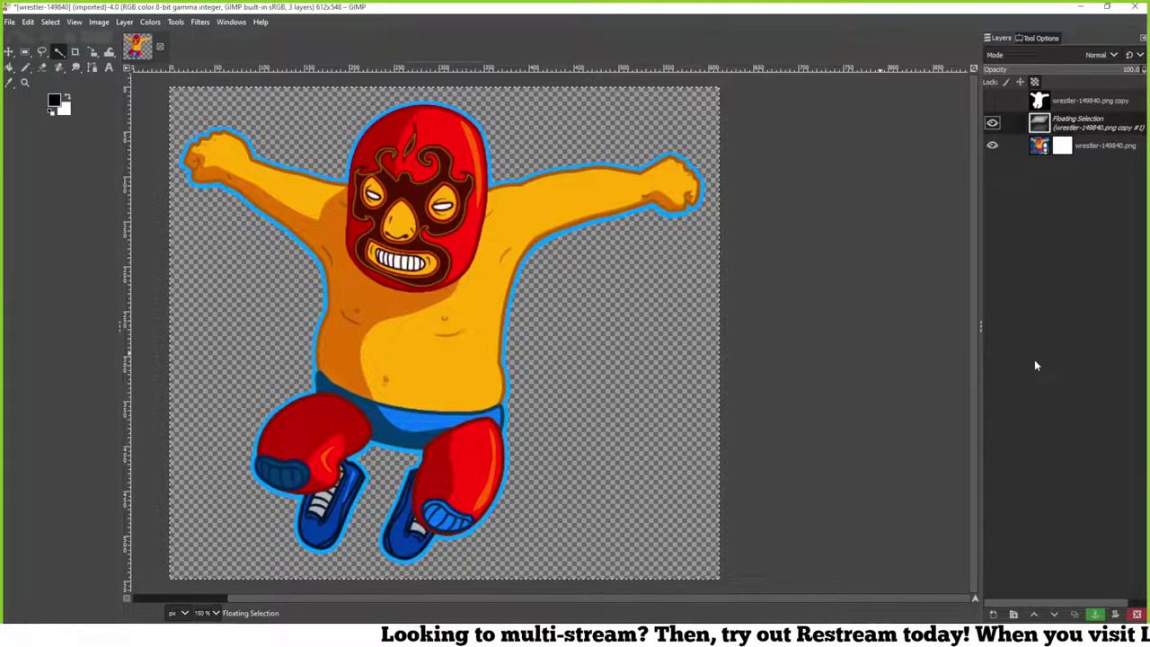
left_click(1095, 616)
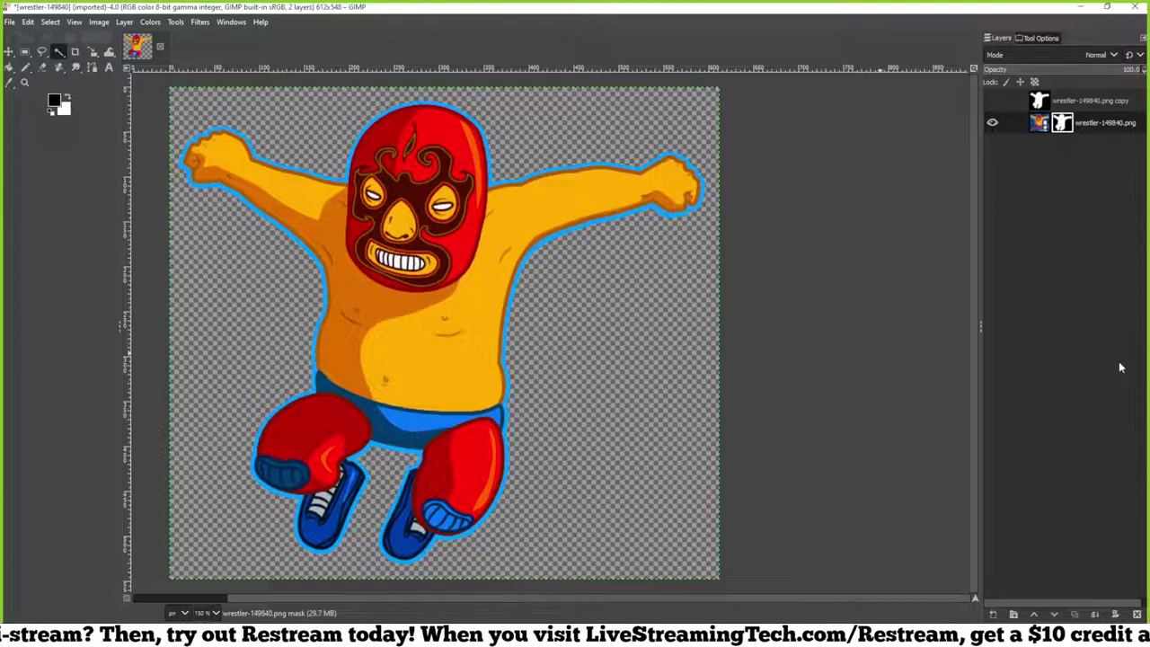
key("ctrl+shift+e")
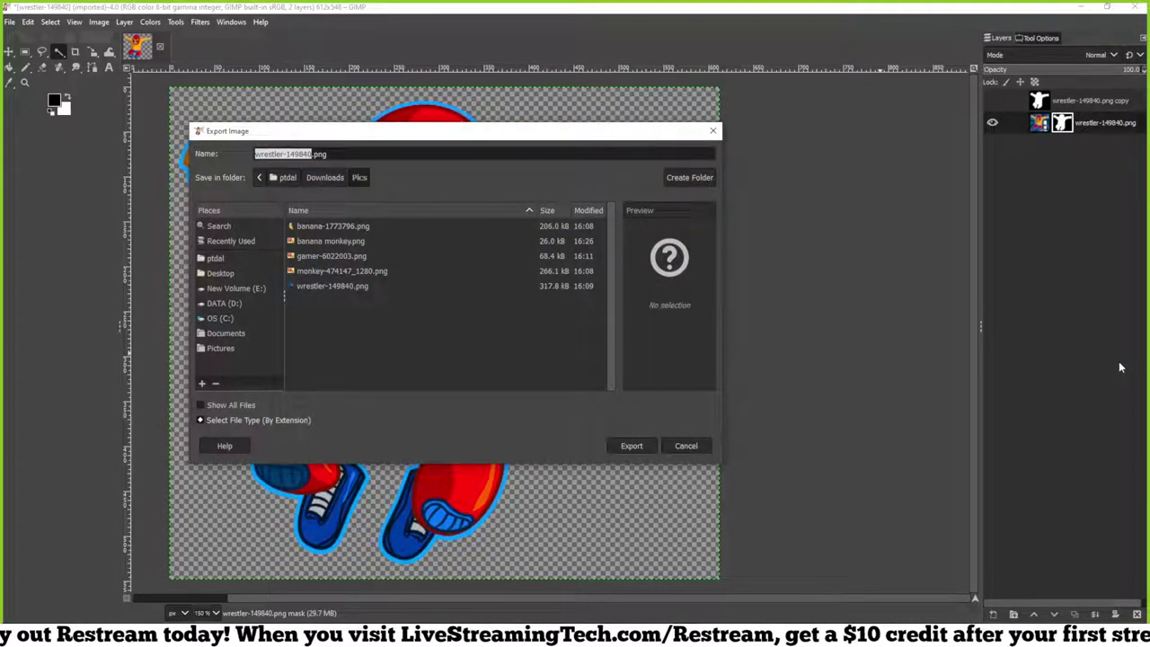
left_click(687, 446)
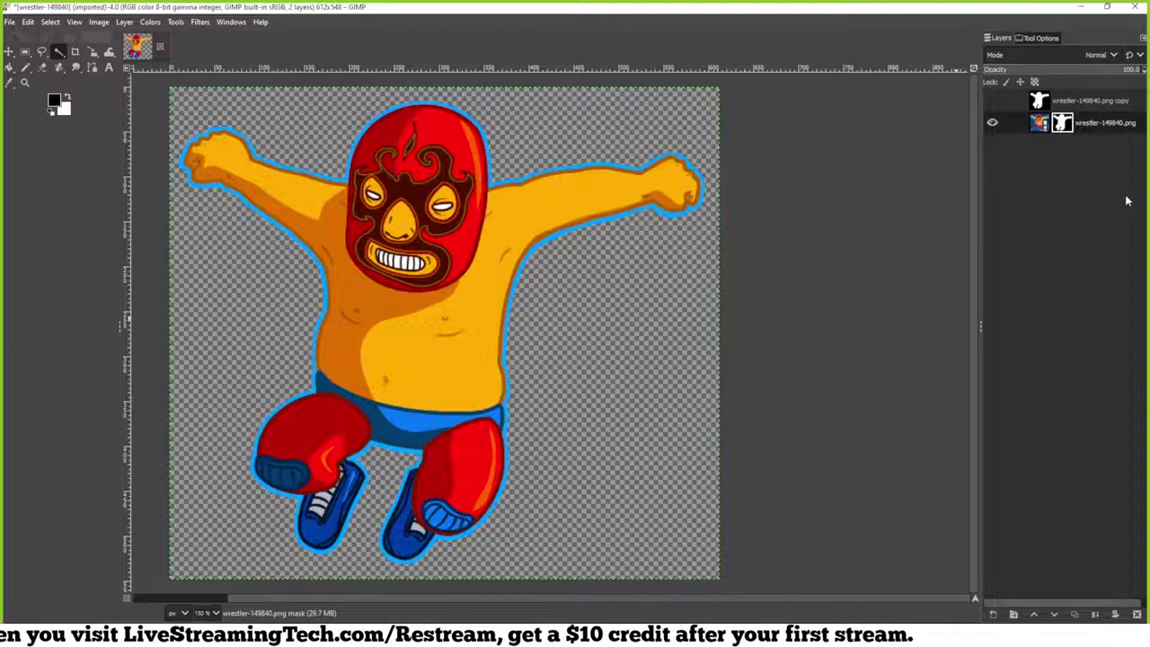
double_click(1060, 126)
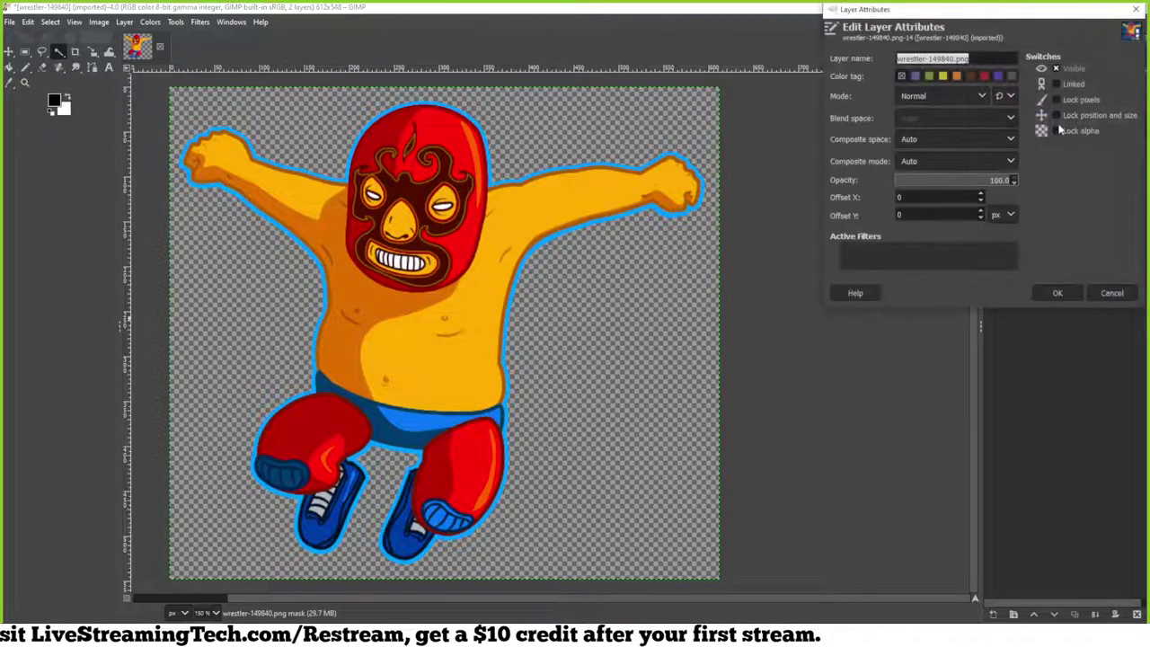
left_click(1108, 295)
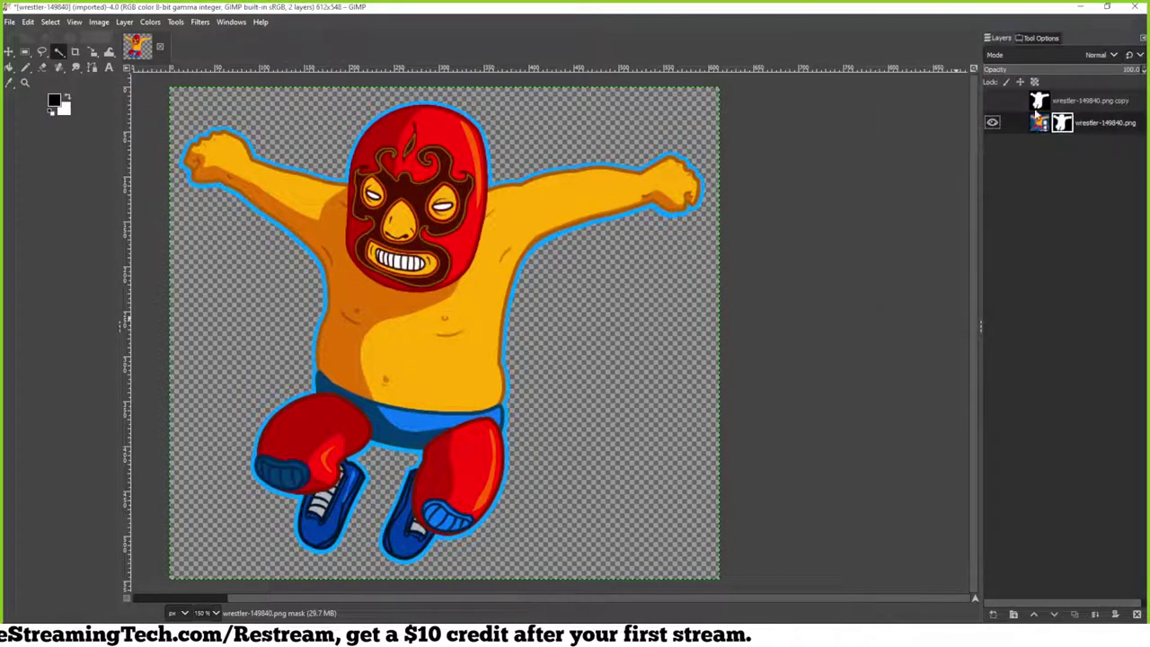
right_click(1062, 126)
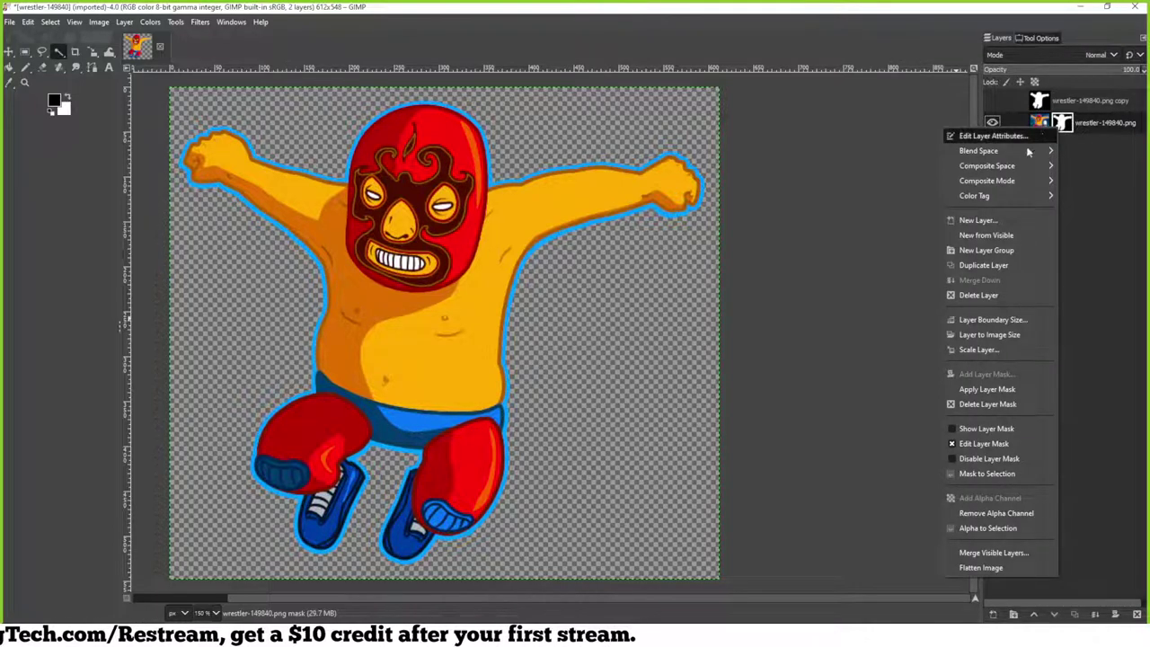
left_click(969, 391)
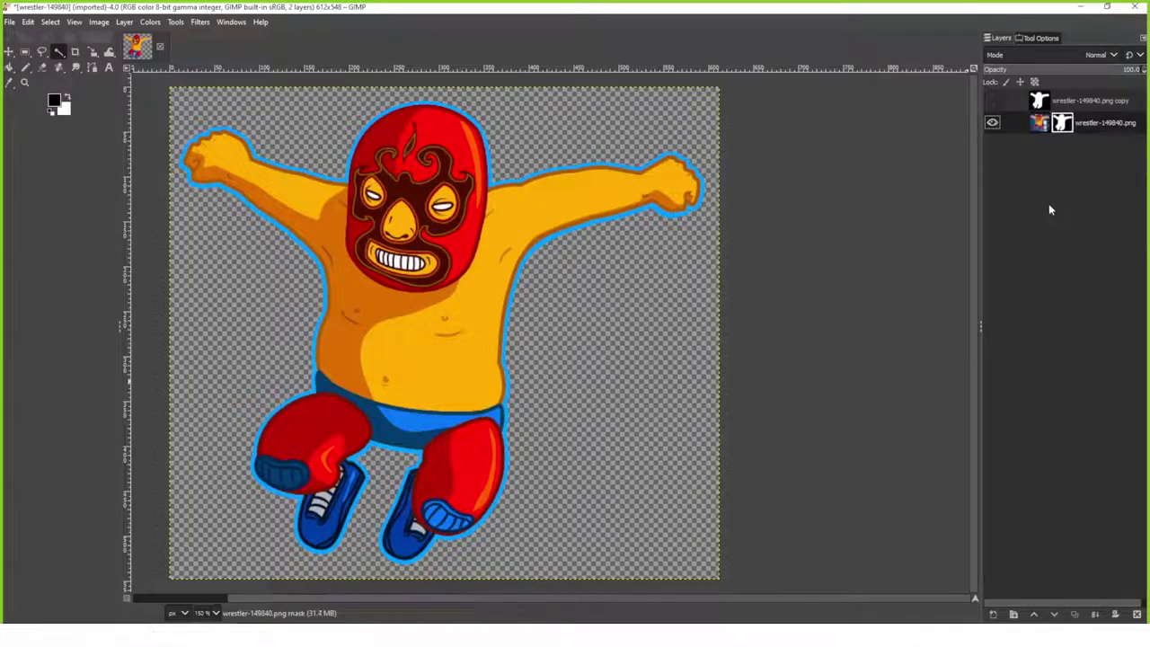
Duplicate the masked wrestler layer, hide the original, and apply the layer mask on the duplicate
left_click(1073, 614)
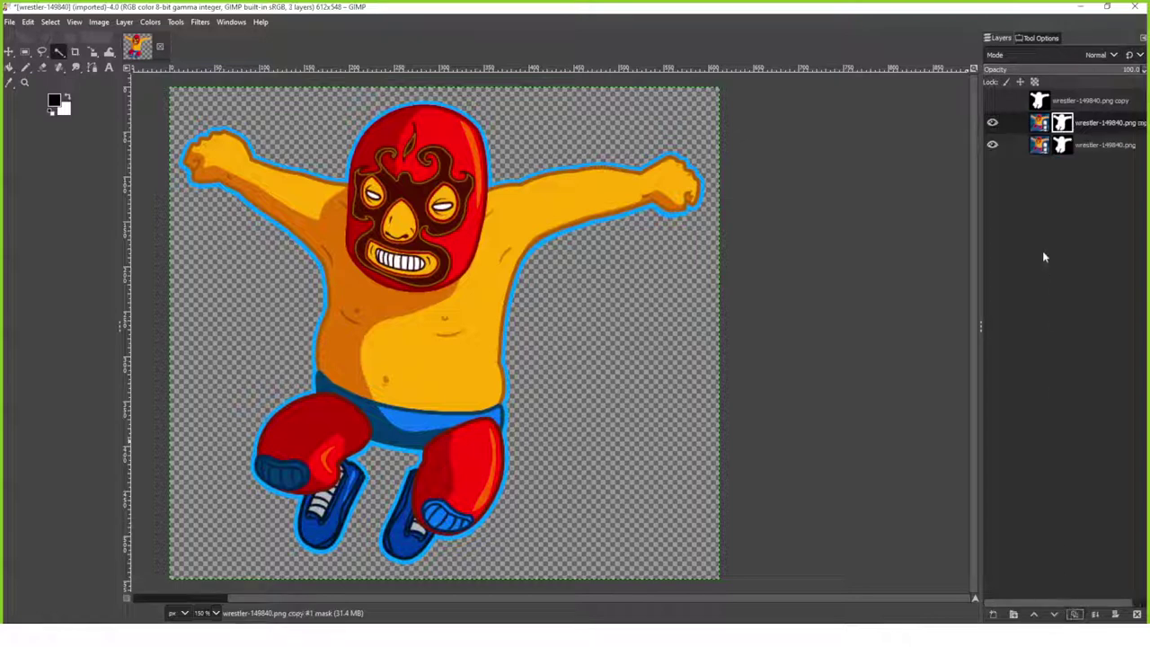
left_click(992, 146)
right_click(1062, 124)
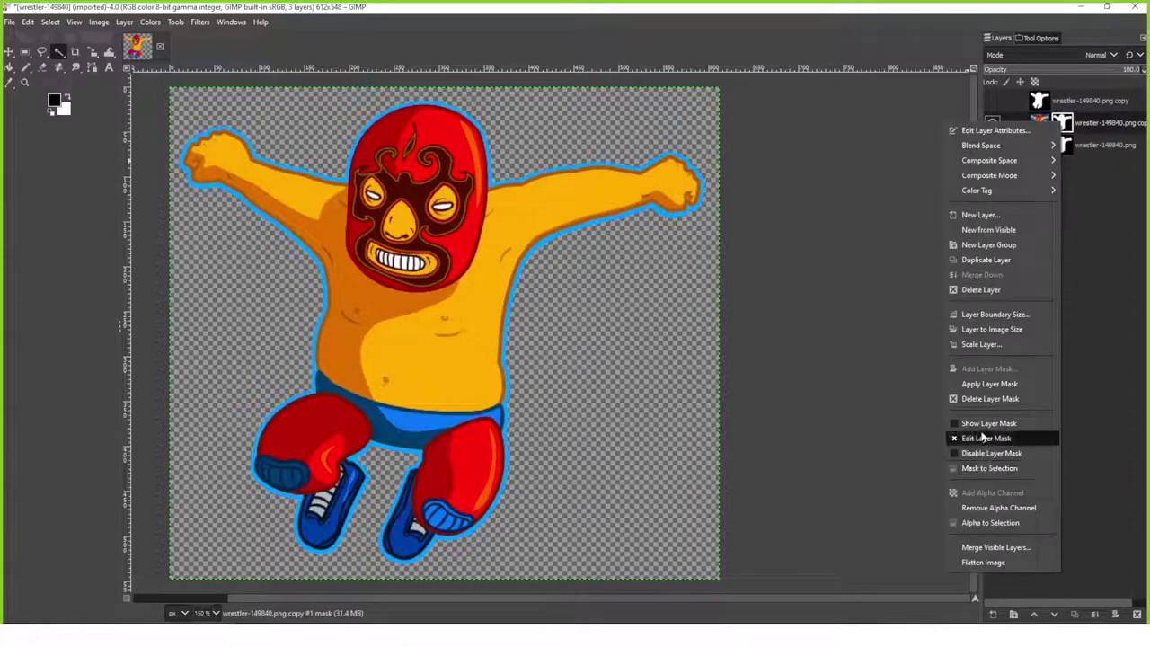
left_click(989, 384)
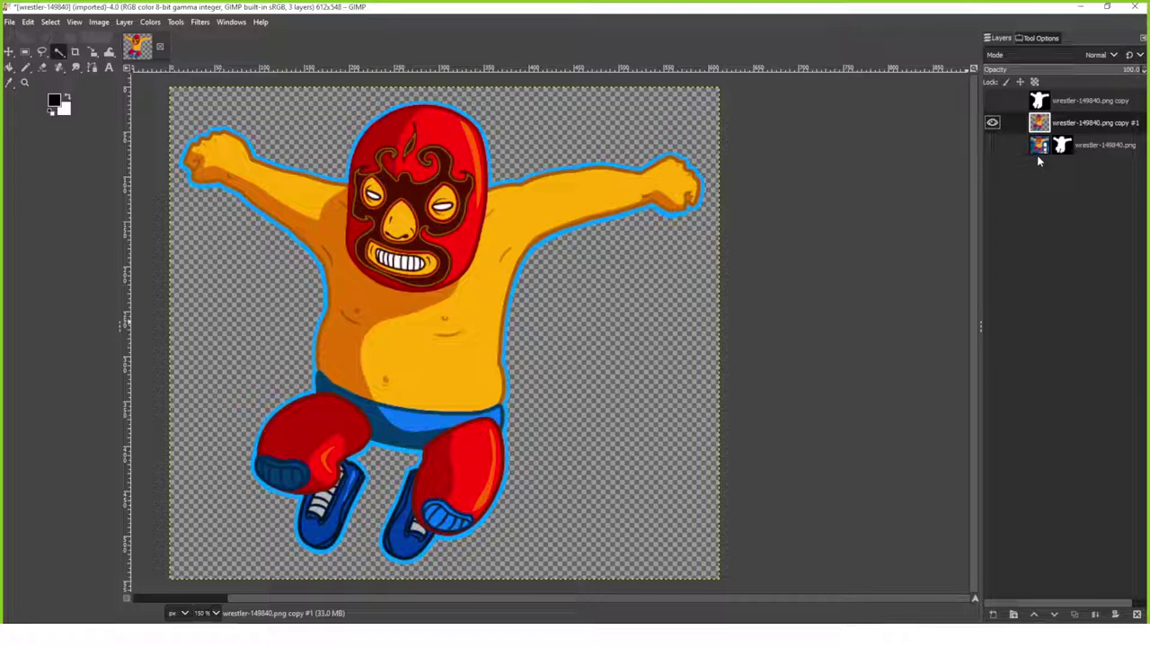
Save the project as wrestler-149840.xcf in the Pics folder
key("ctrl+s")
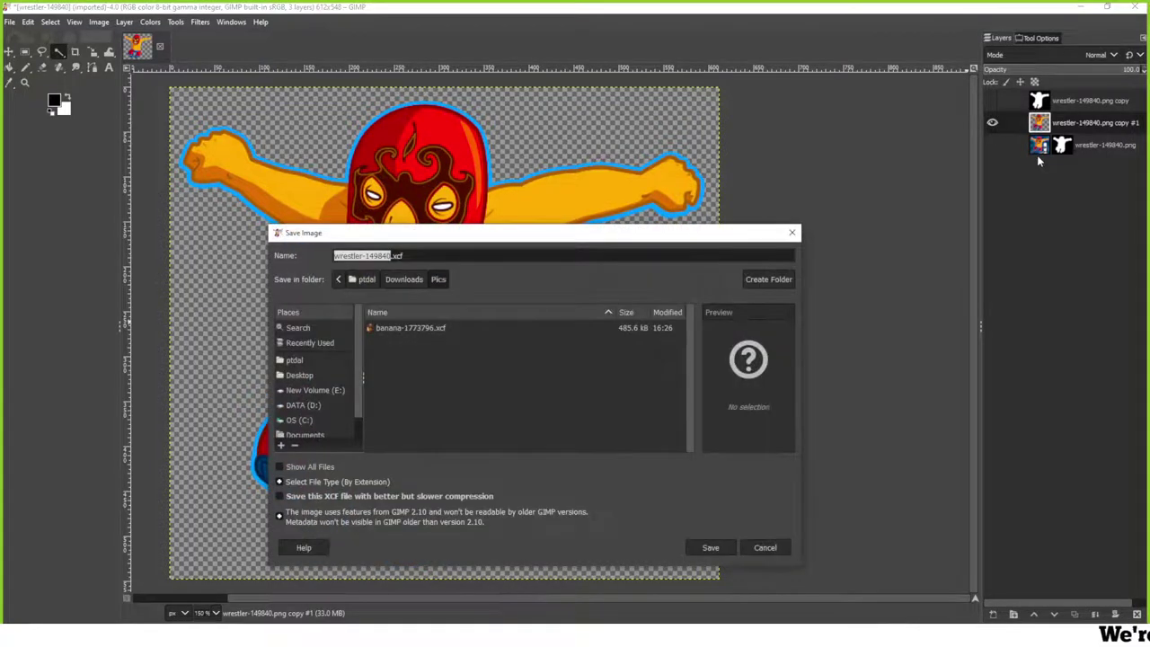
left_click(710, 548)
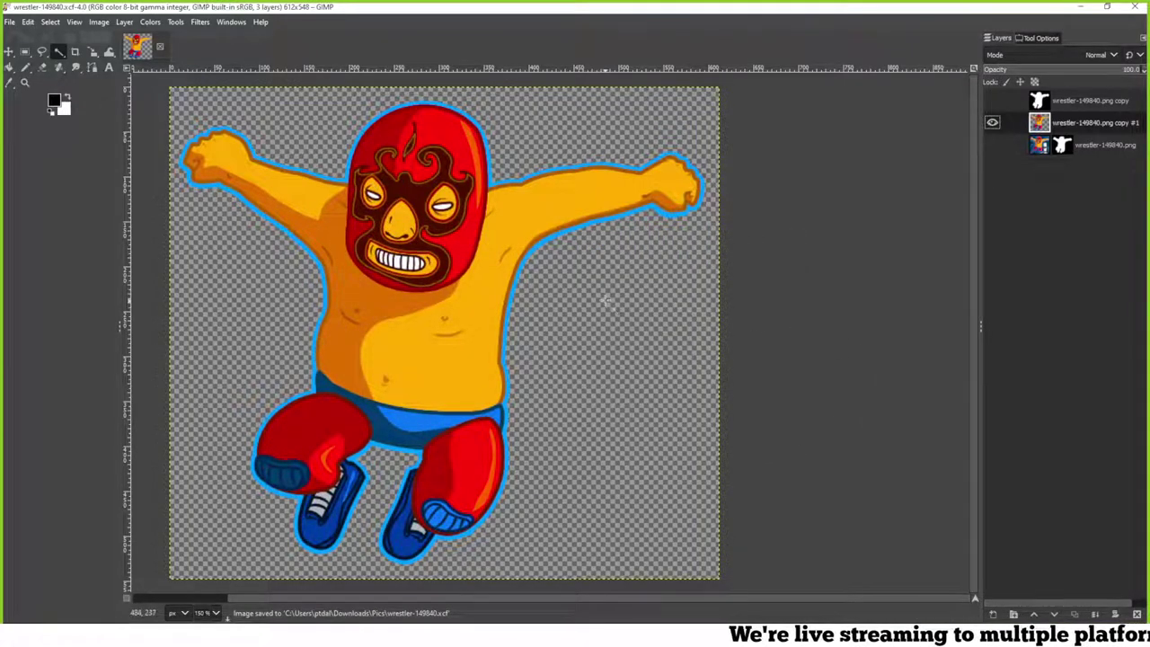
key("ctrl+shift+e")
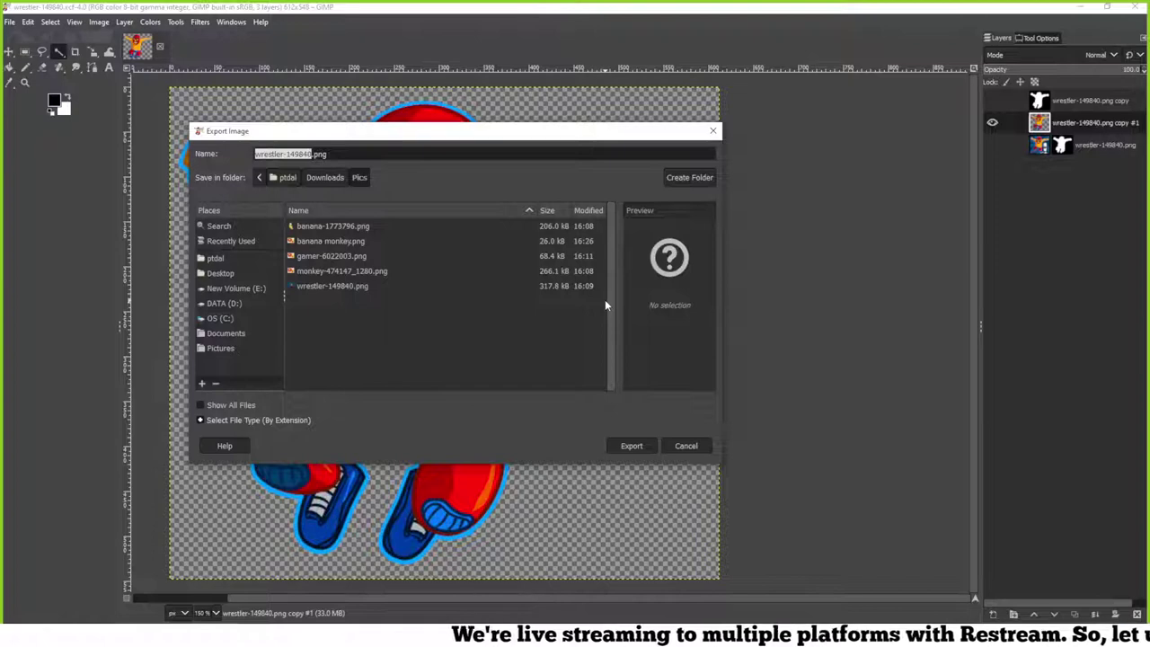
type("werstl")
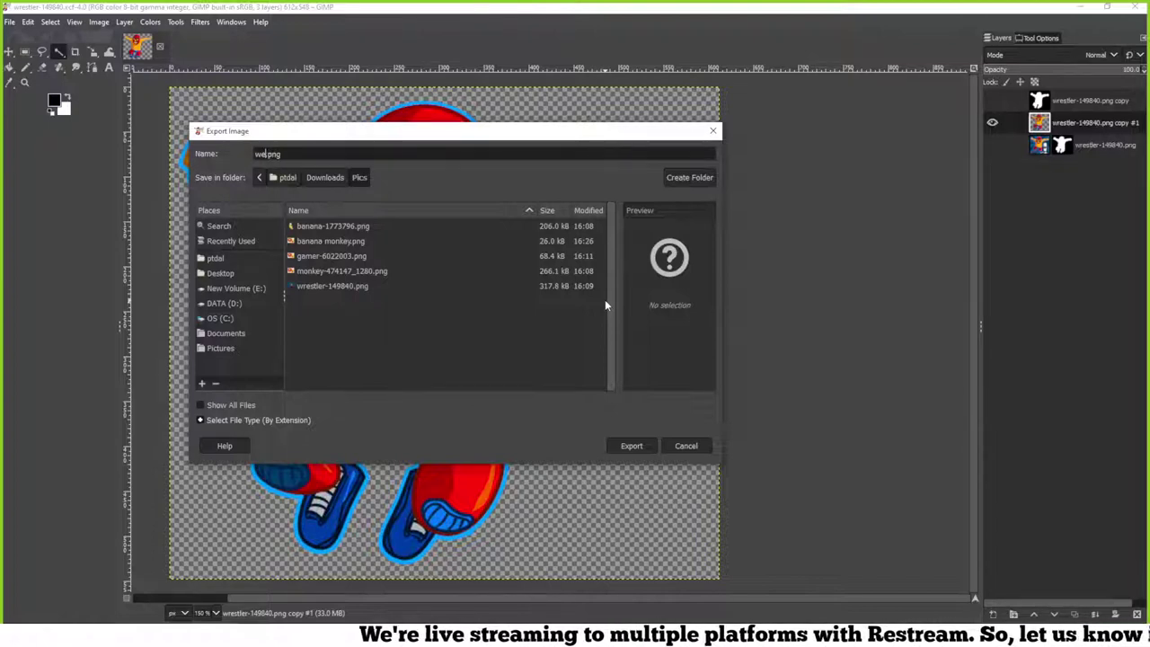
key("BackSpace")
key("BackSpace")
key("BackSpace")
key("BackSpace")
key("BackSpace")
type("restler")
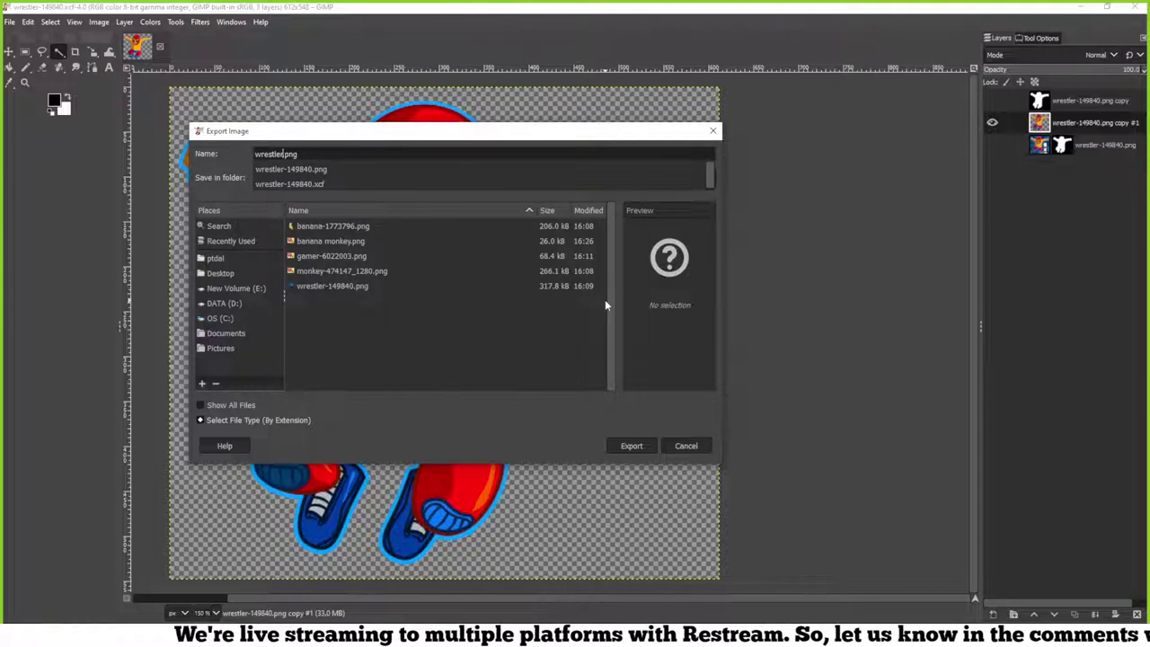
left_click(687, 444)
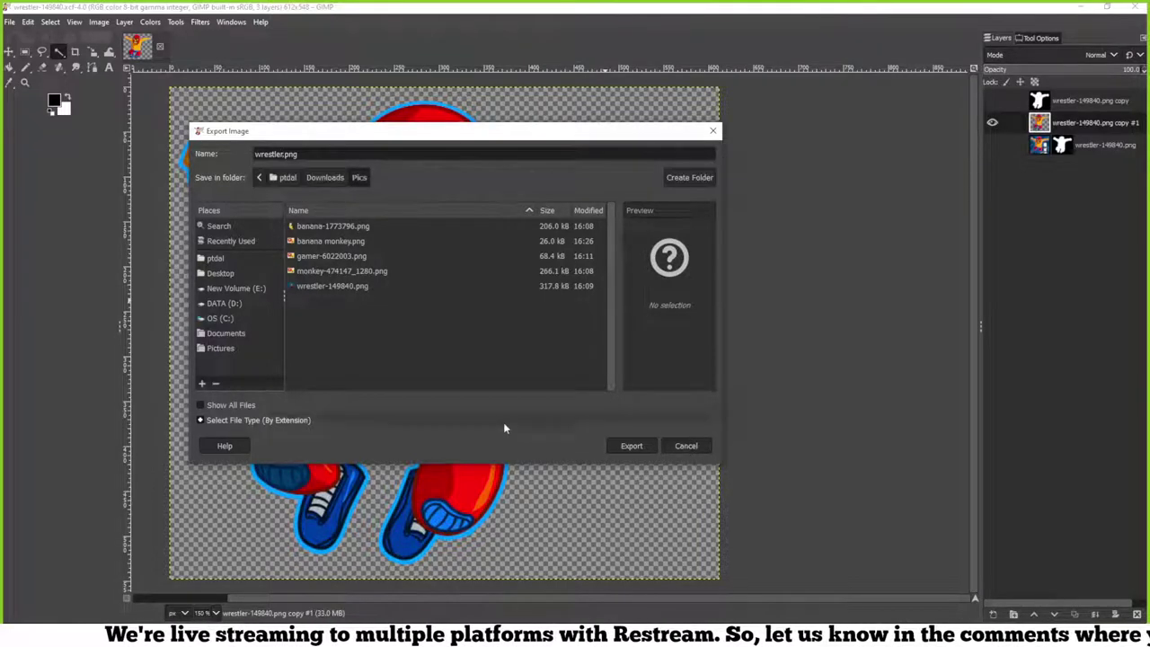
left_click(686, 446)
Resize the canvas to a 612 × 612 px square with the wrestler centred in it
scroll(477, 409, "down", 1)
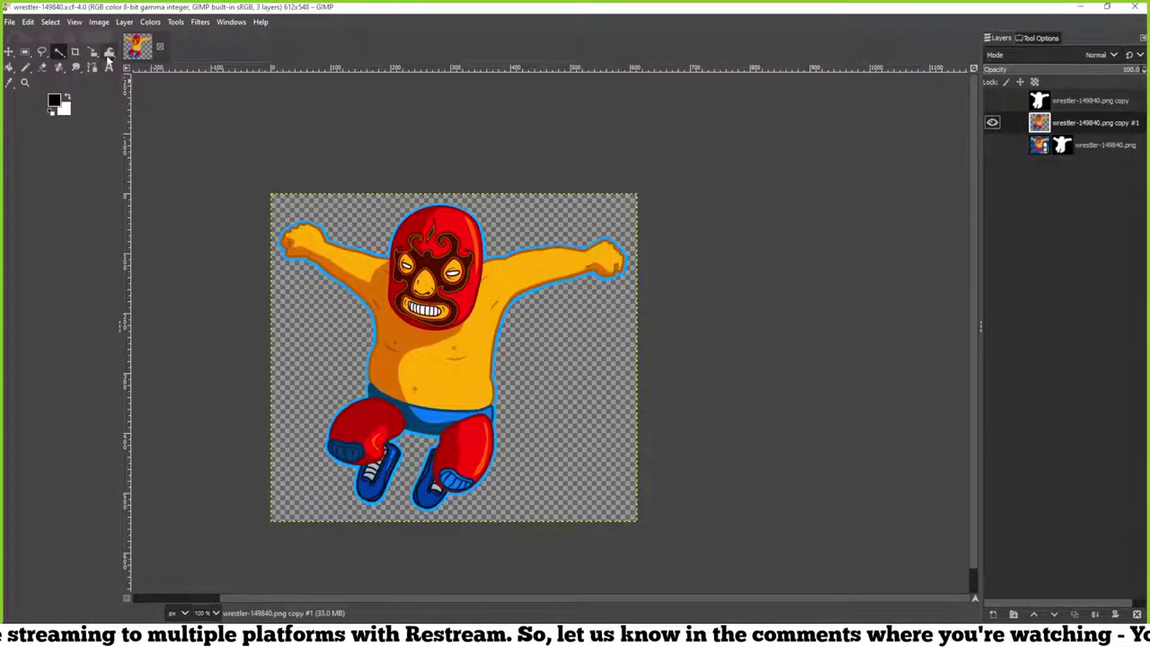
left_click(99, 24)
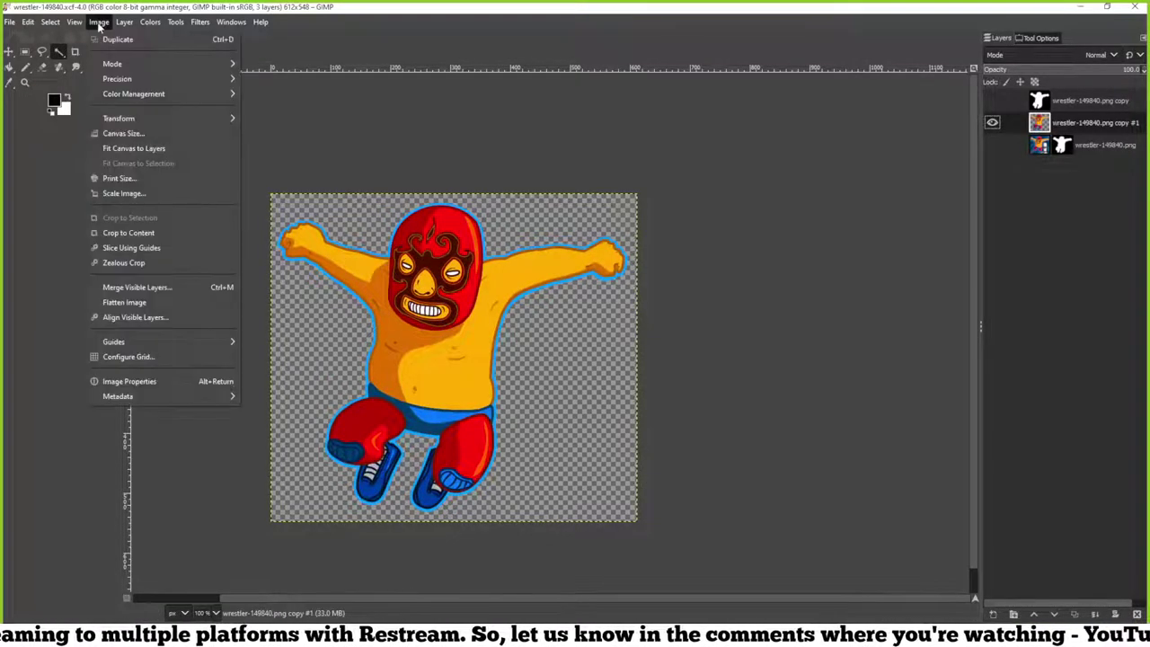
left_click(119, 138)
key("Tab")
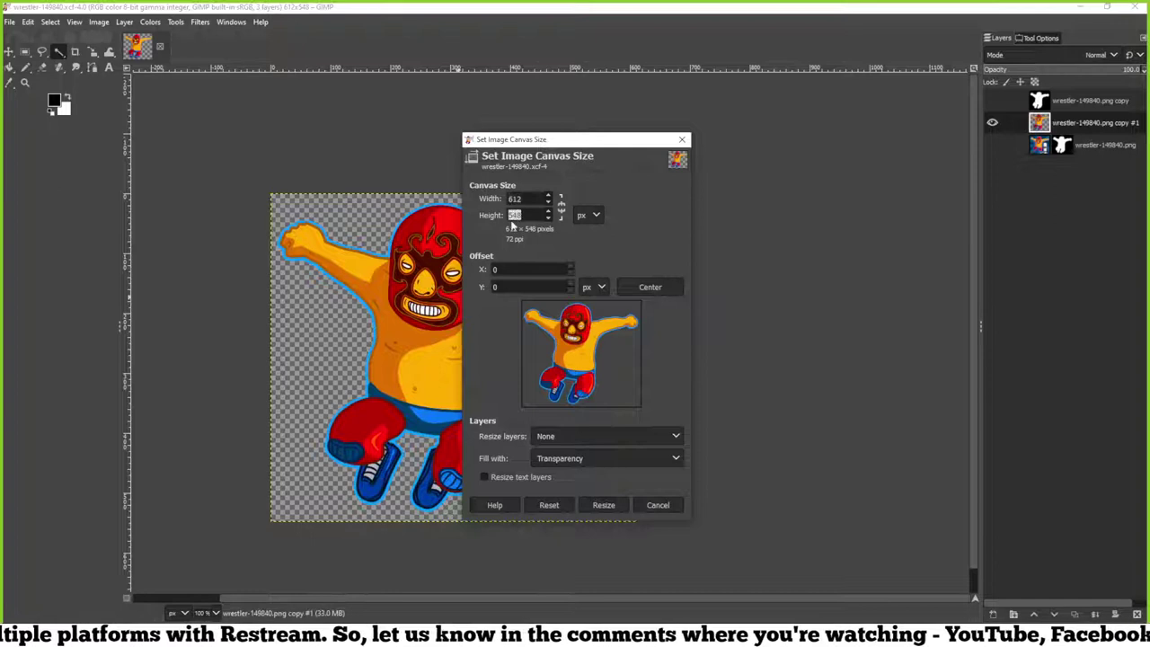
type("612")
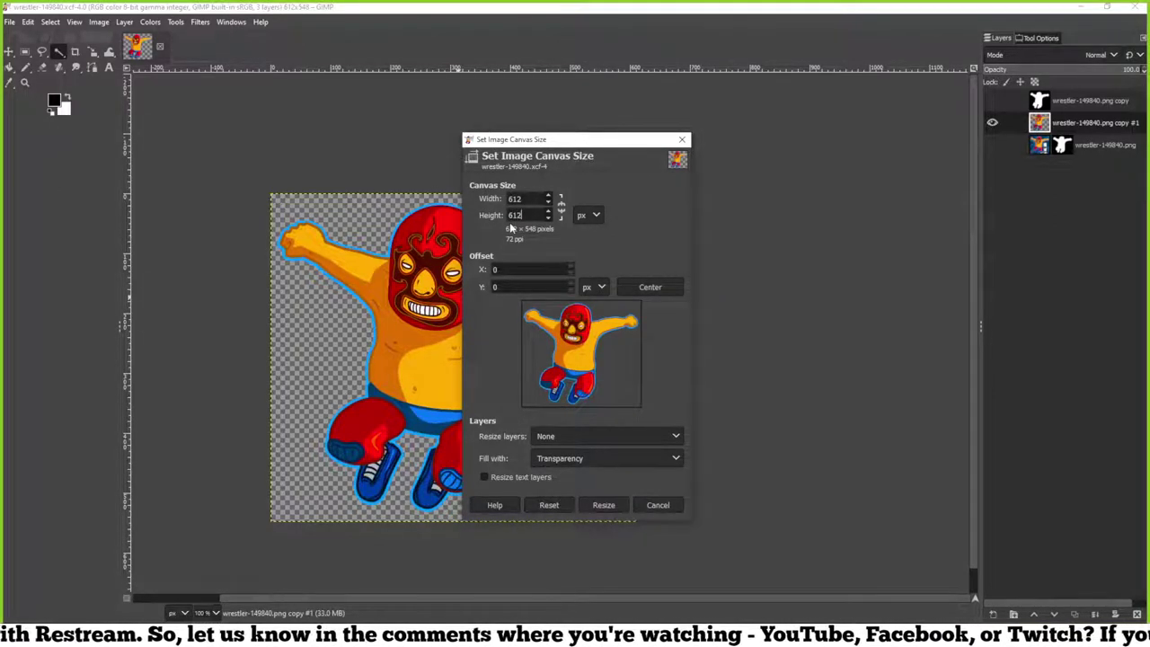
left_click(648, 288)
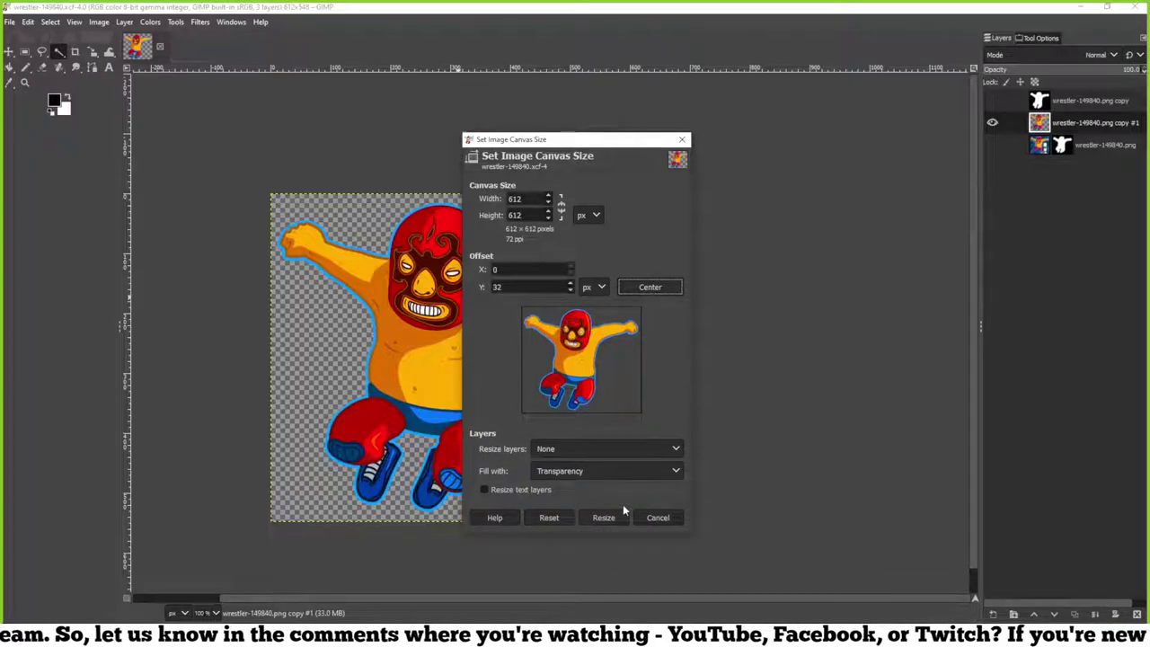
left_click(610, 517)
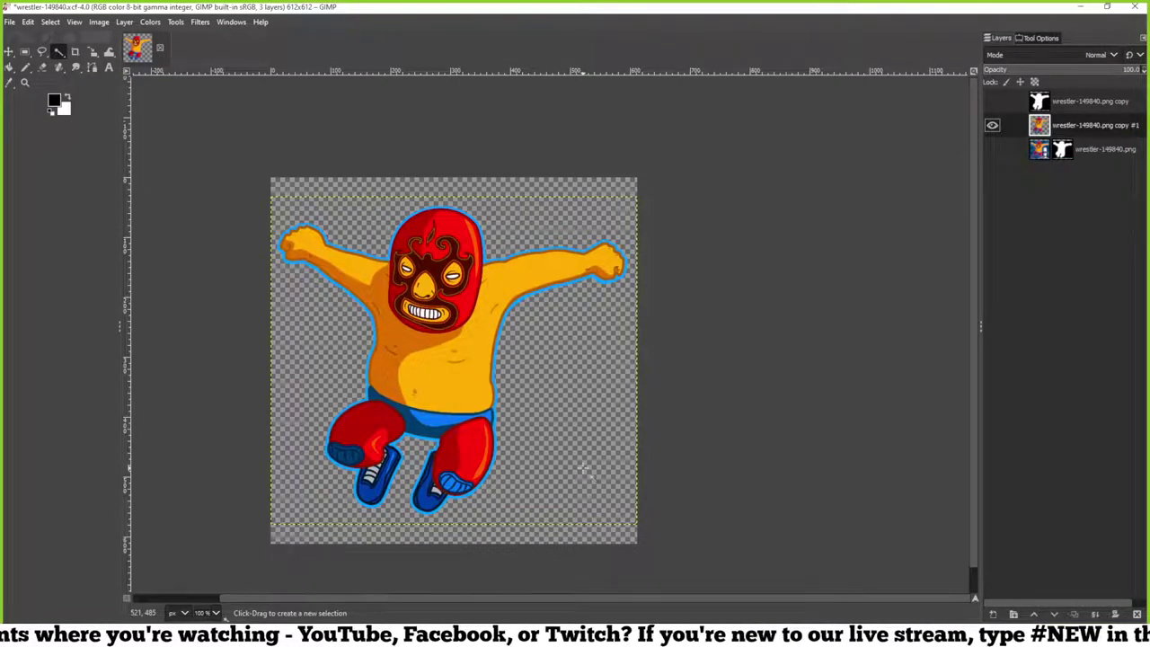
Scale the wrestler image to 112 × 112 px
left_click(99, 22)
left_click(123, 193)
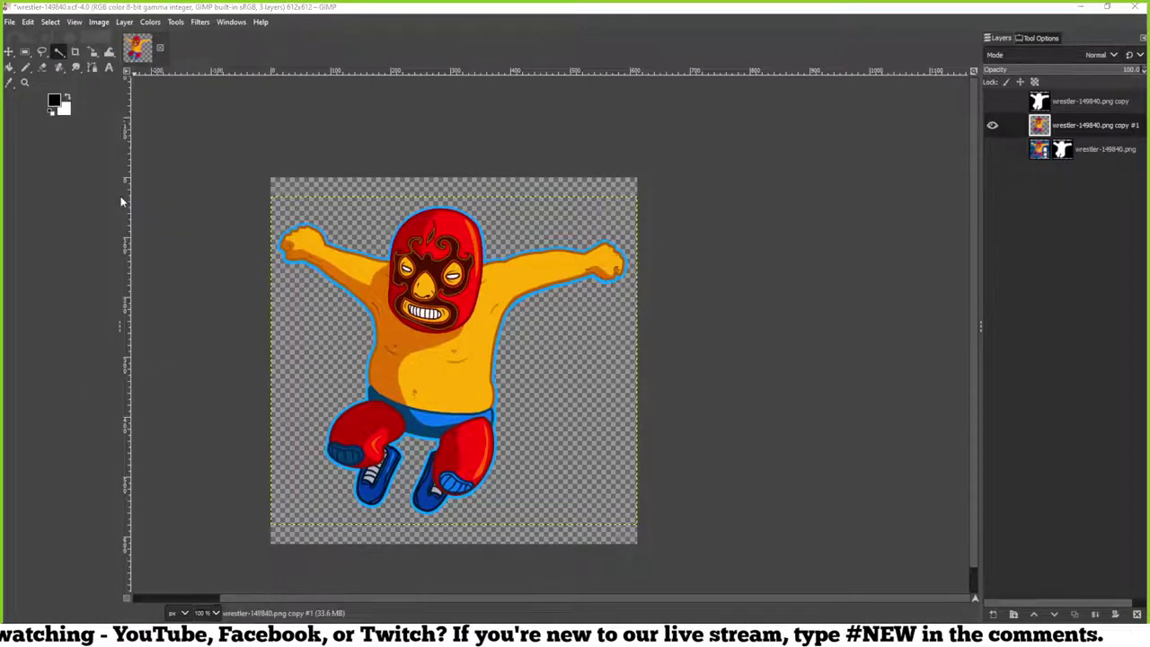
type("112")
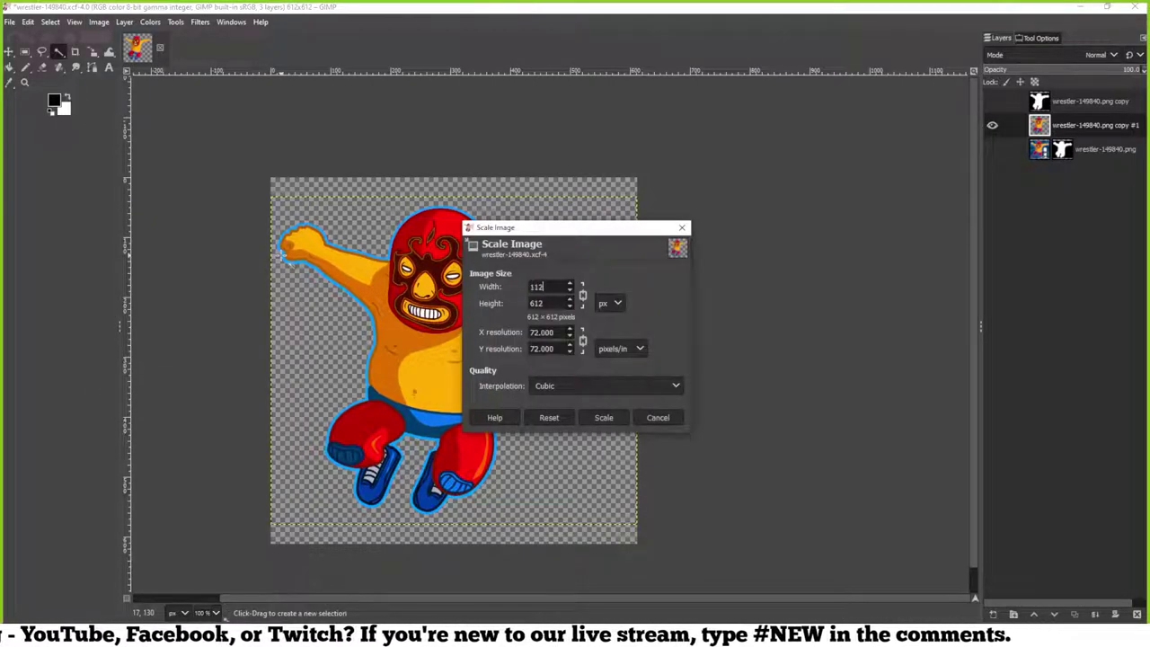
left_click(601, 418)
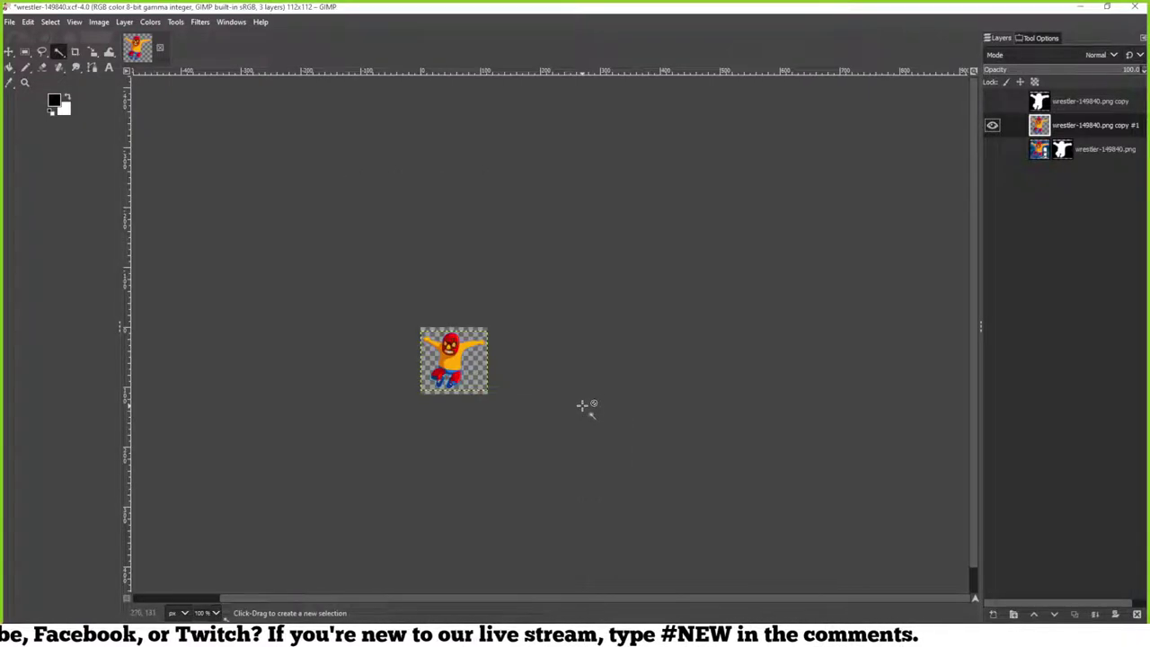
Export the scaled wrestler image as wrestler.png in the Pics folder, keeping the default PNG options
key("ctrl+shift+e")
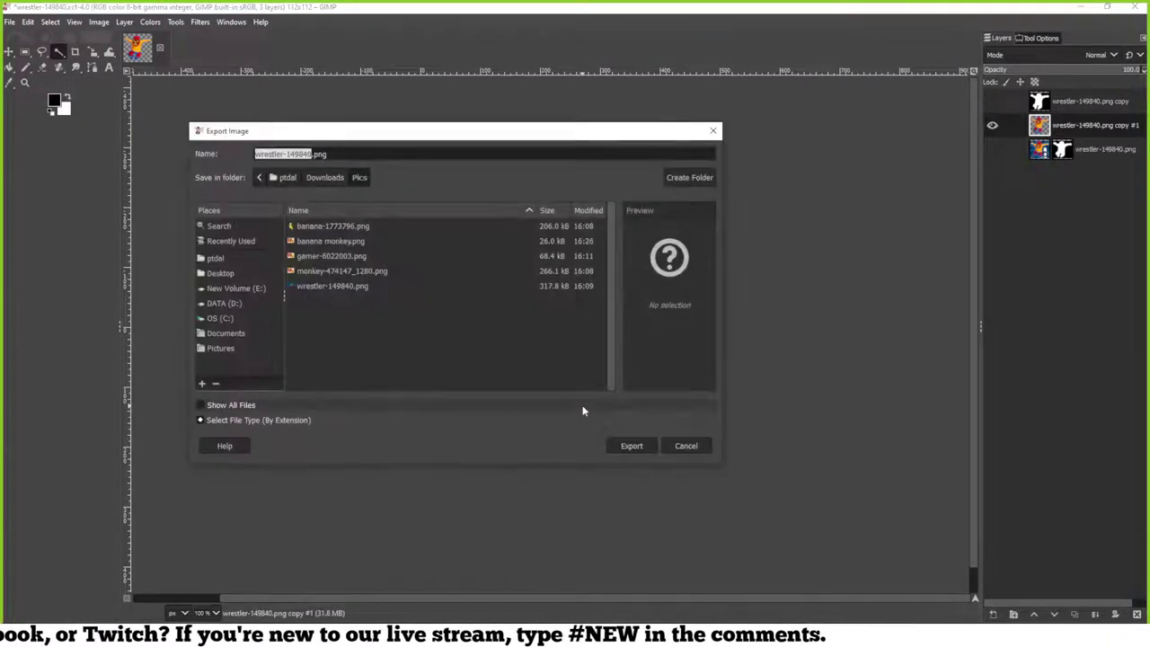
type("wers")
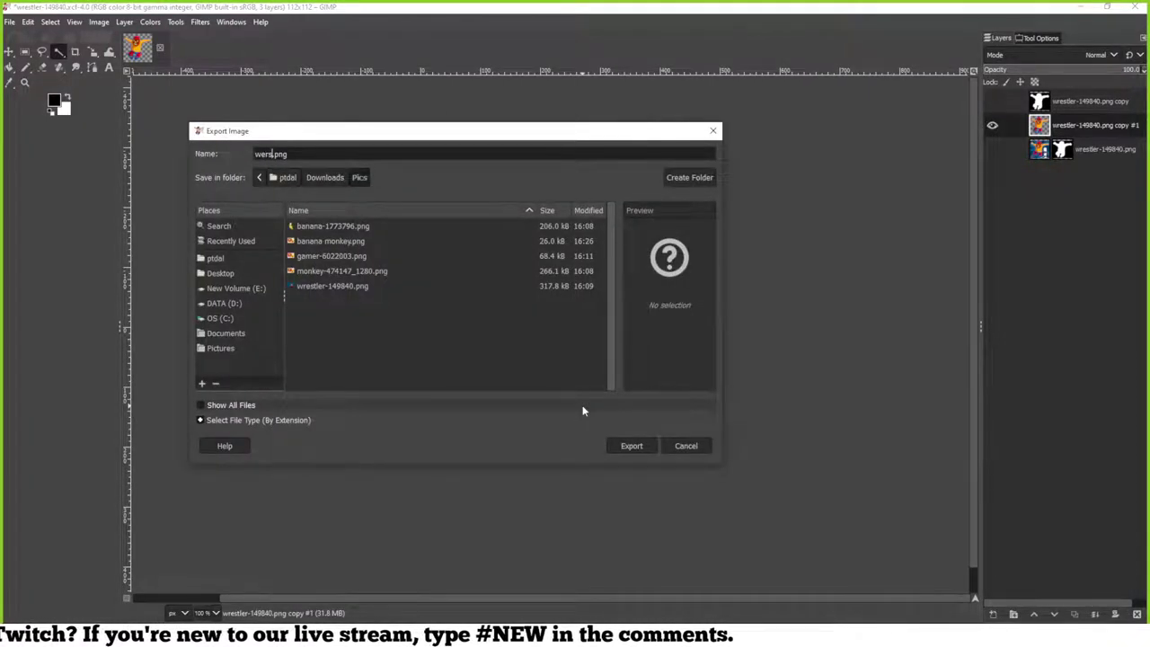
key("BackSpace")
key("BackSpace")
key("BackSpace")
type("restle")
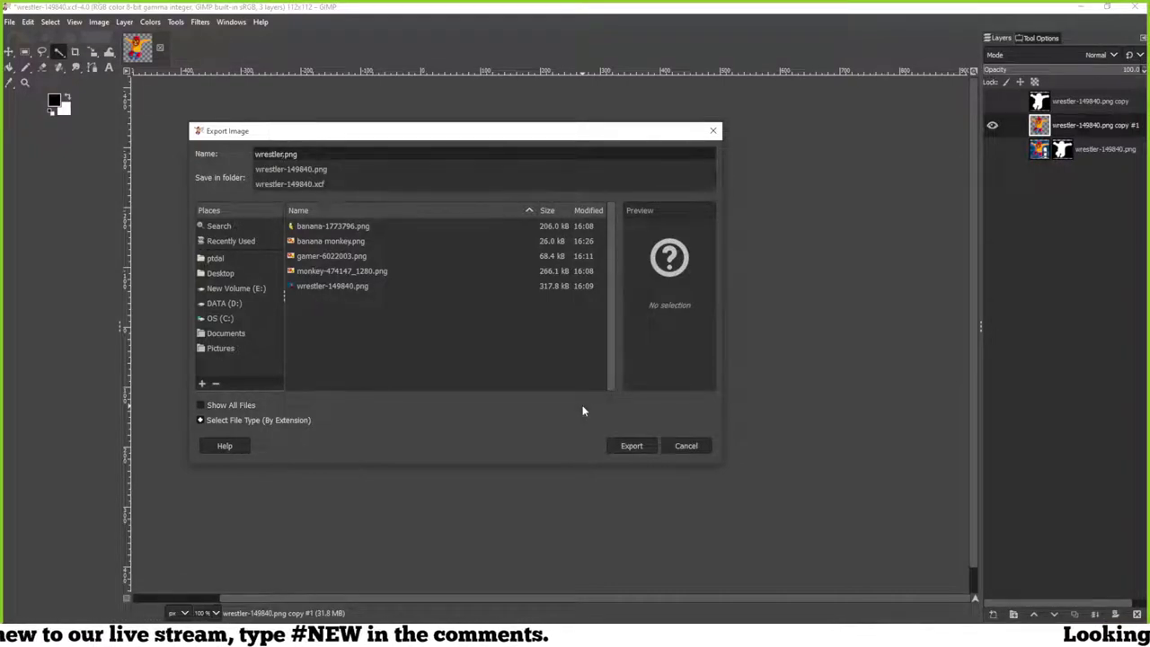
left_click(632, 446)
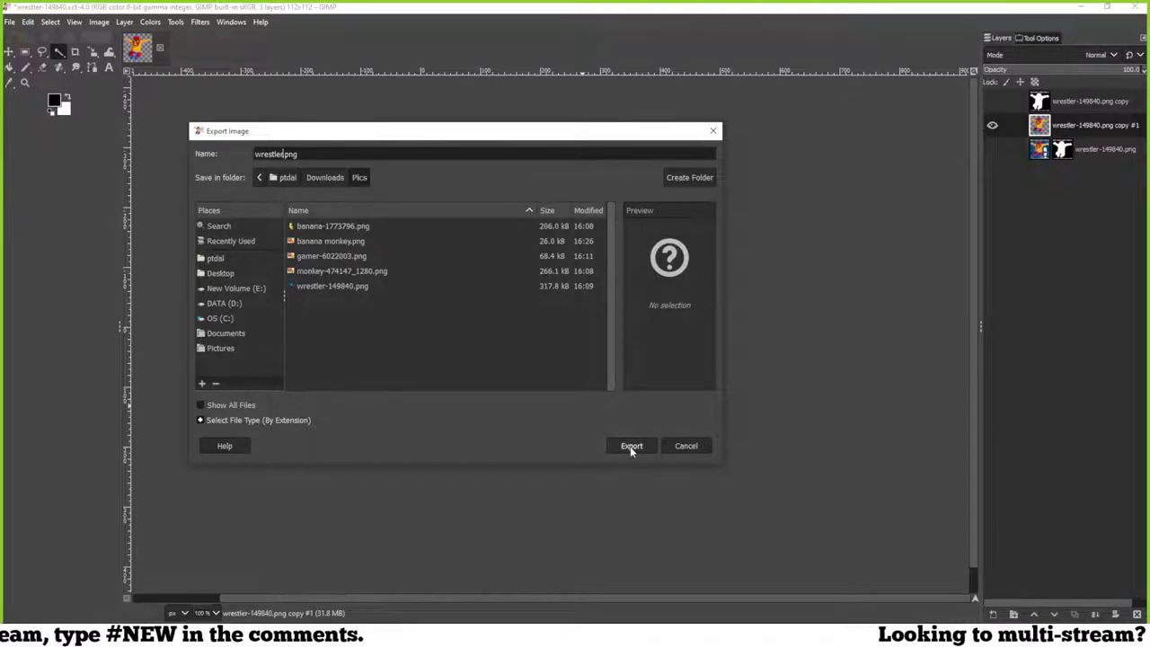
left_click(632, 447)
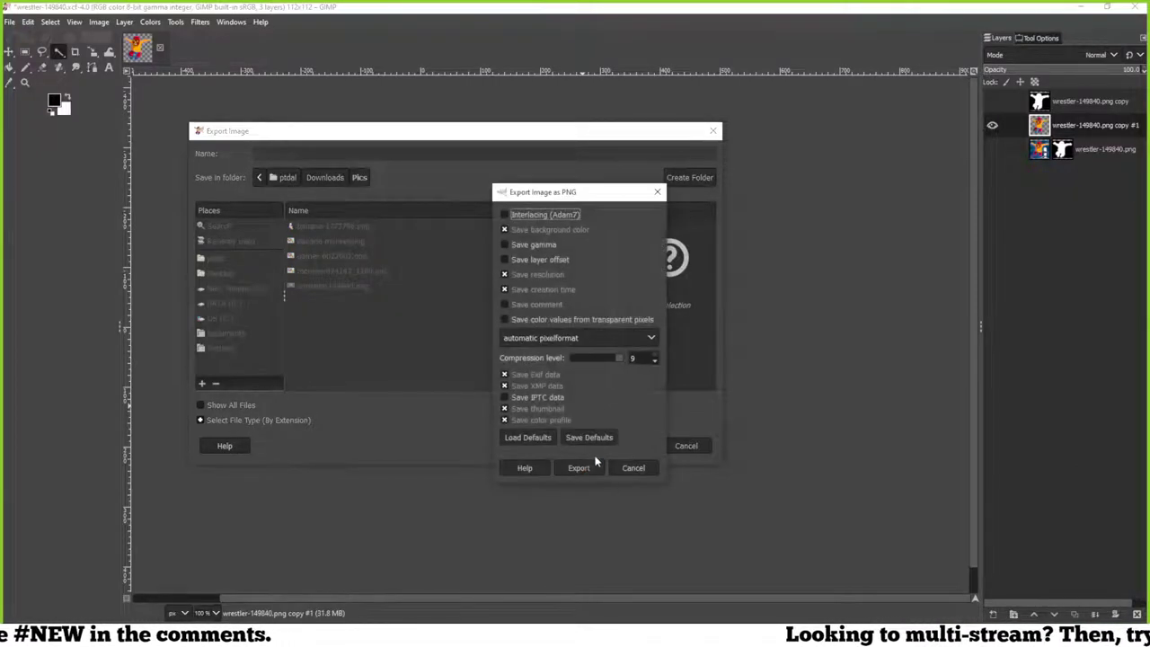
left_click(583, 469)
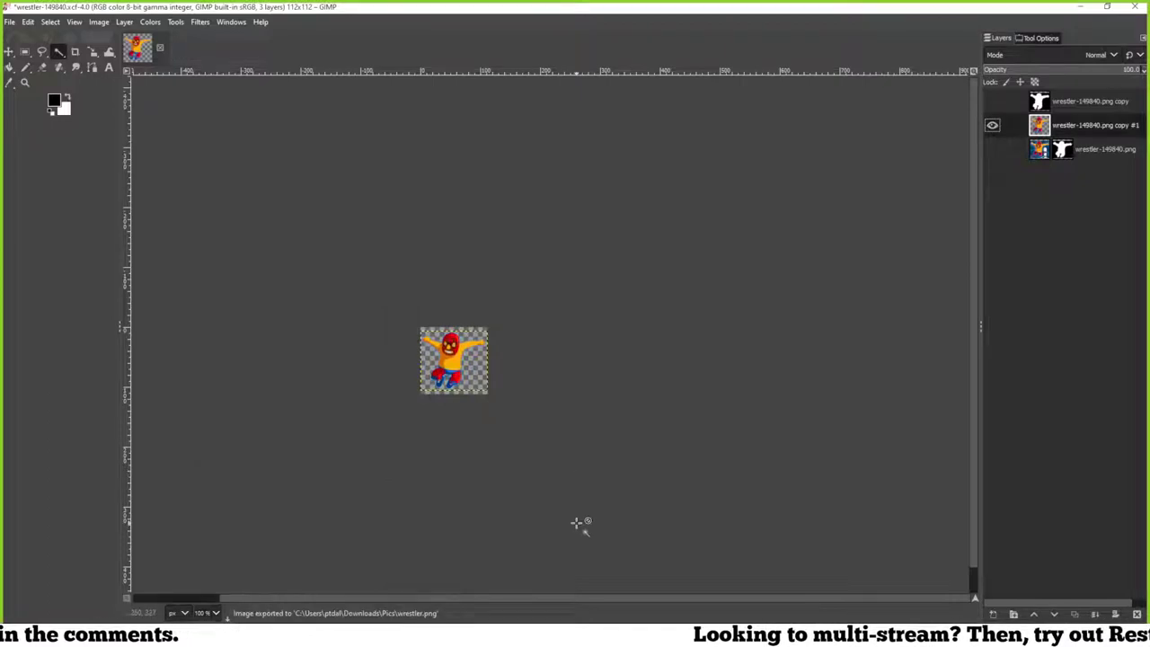
Undo the wrestler image's scaling to 112 px, and save and close the project
key("ctrl+z")
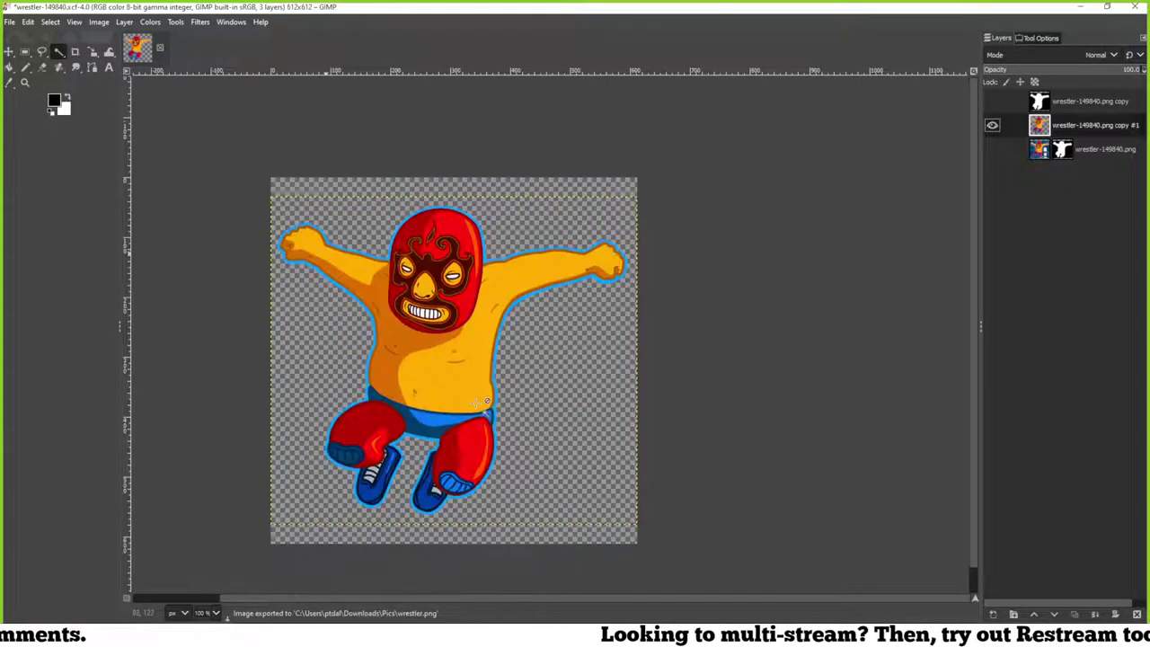
key("ctrl+s")
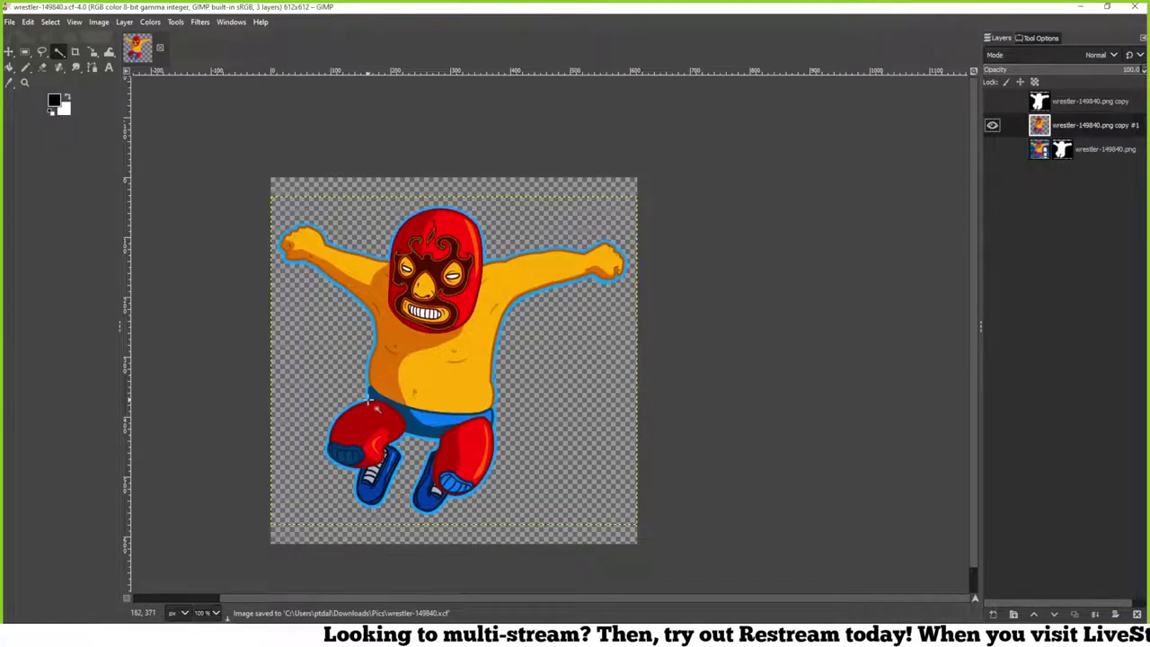
left_click(160, 48)
Switch to the Pics folder in File Explorer and open gamer-6022003.png as a new image in GIMP
key("alt+Tab")
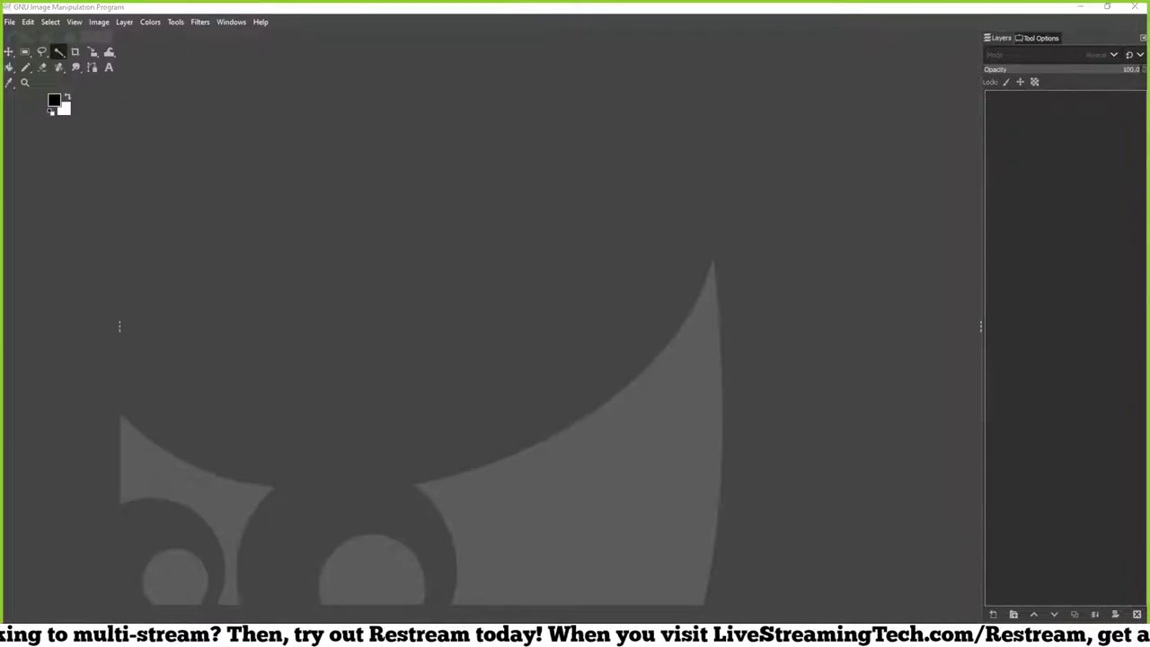
left_click(619, 436)
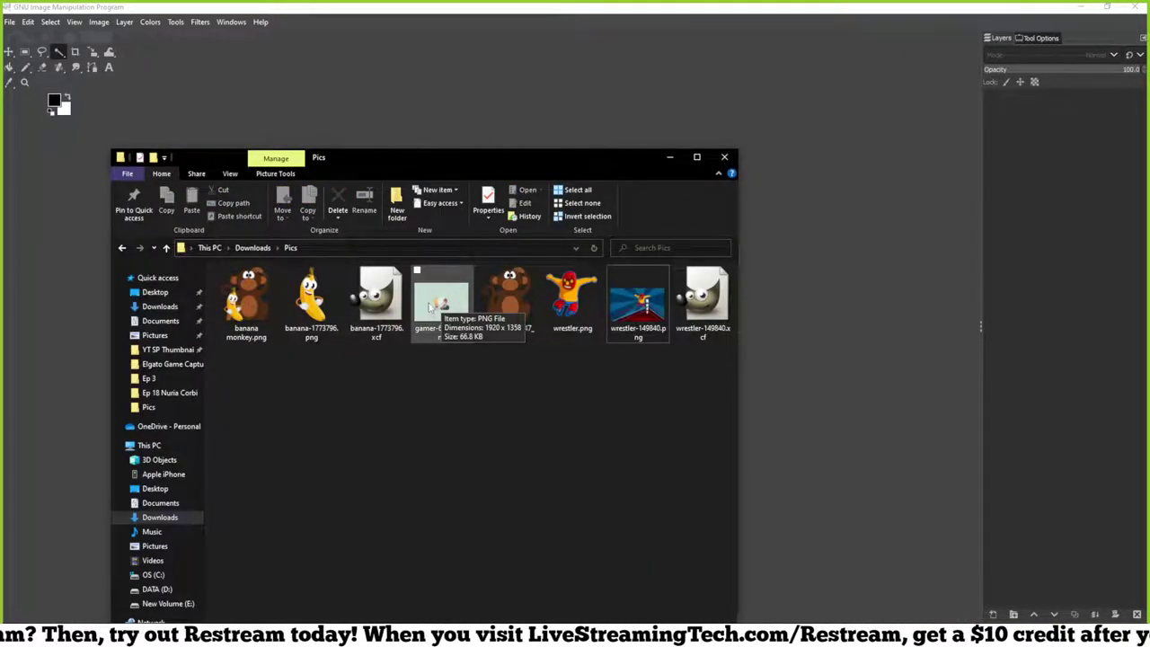
left_click_drag(442, 306, 948, 359)
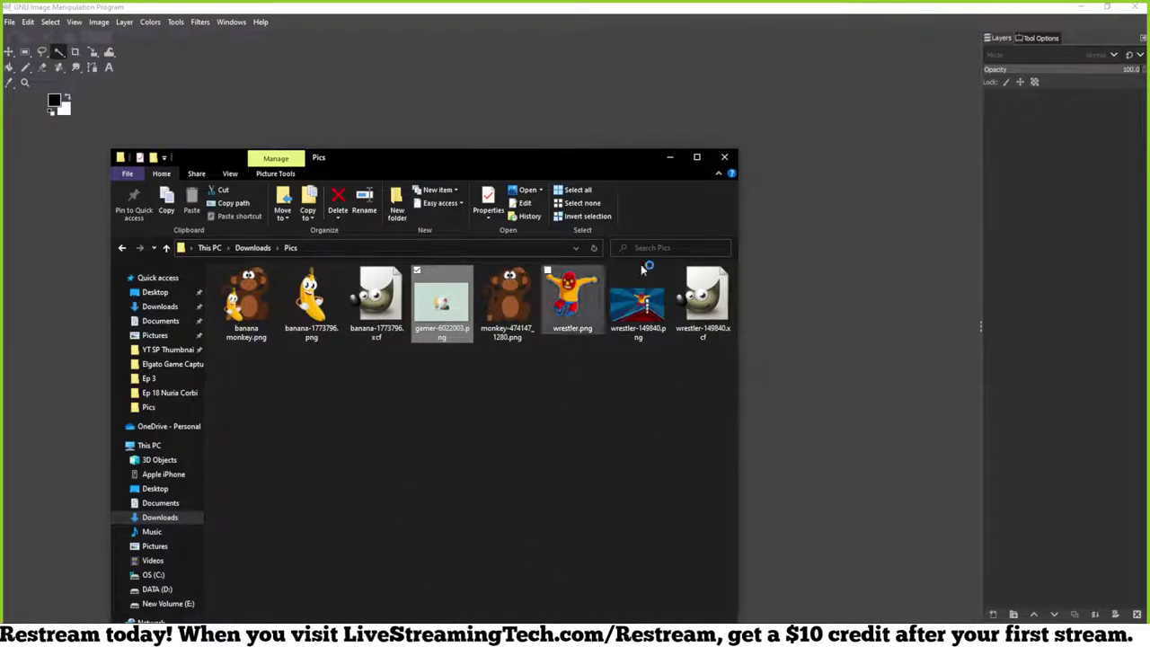
scroll(542, 325, "down", 2)
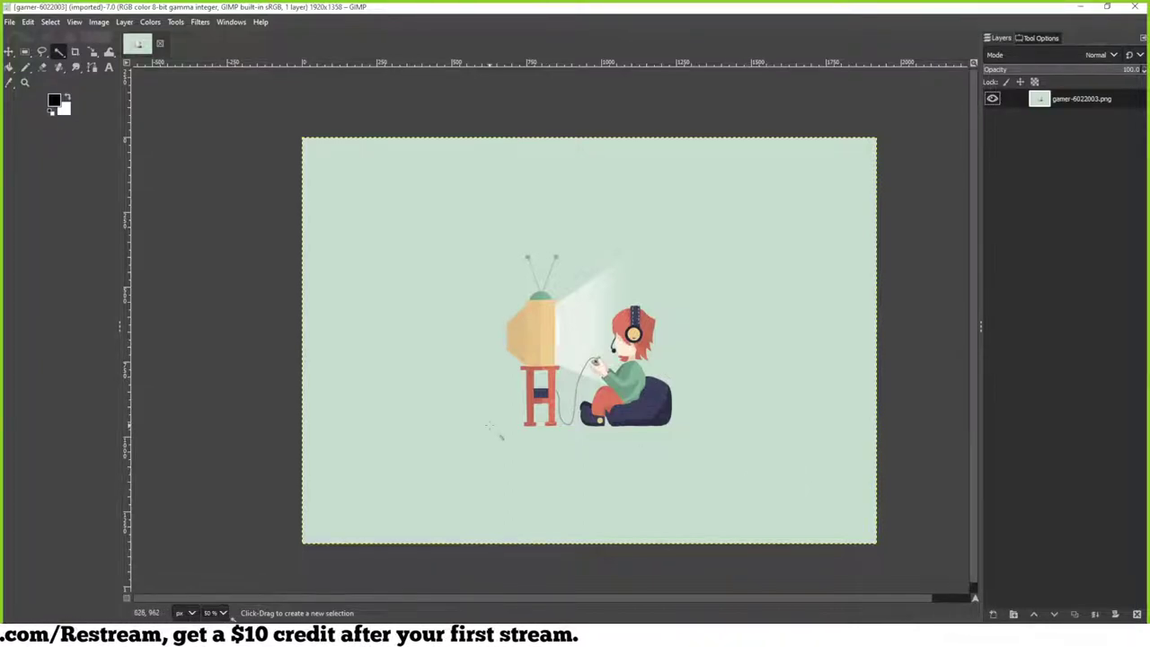
Draw a rectangular selection of about 800 × 724 px closely around the TV and the seated gamer
left_click(25, 52)
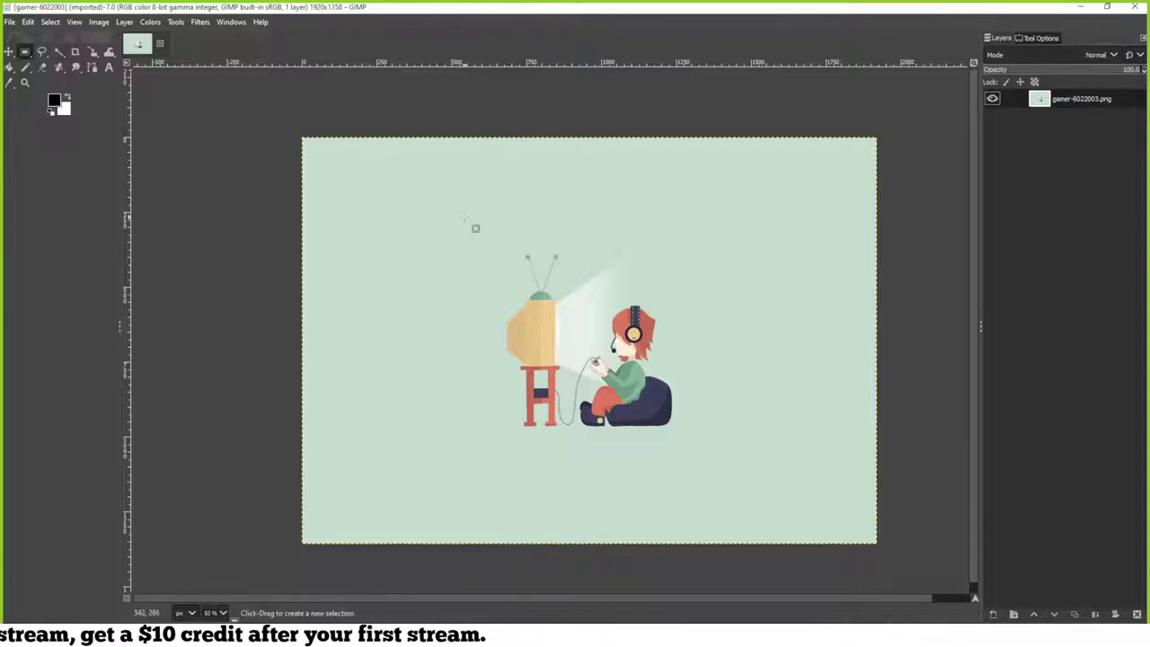
left_click_drag(462, 216, 726, 456)
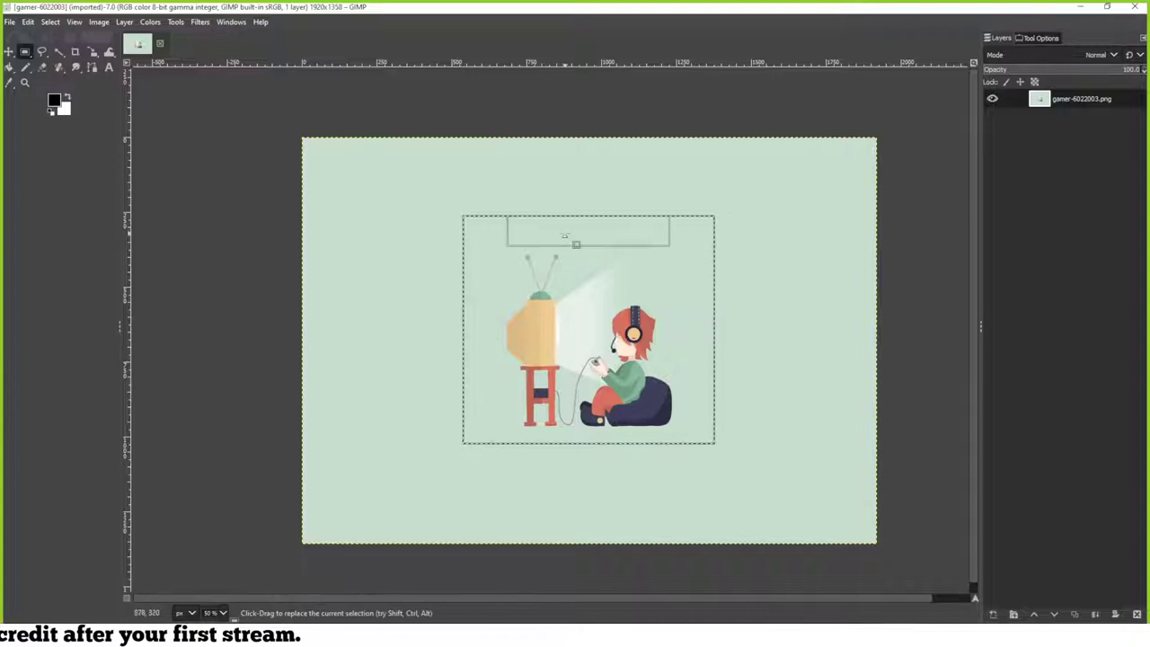
left_click_drag(589, 219, 588, 230)
left_click_drag(490, 314, 502, 314)
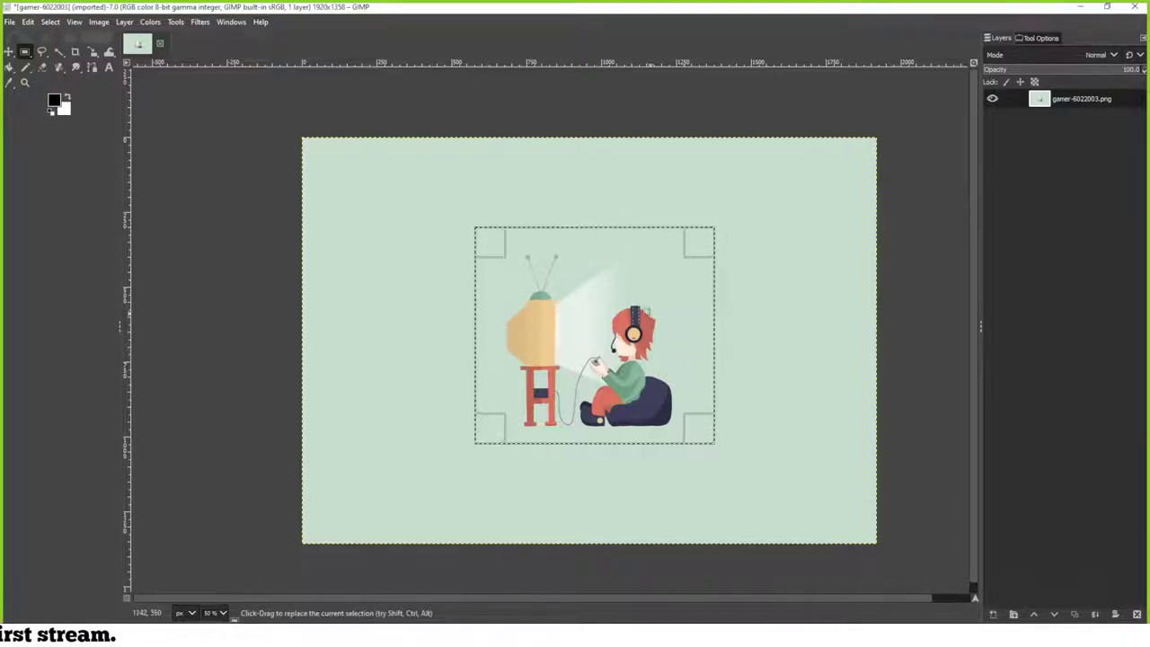
Fit the canvas to the selection and crop the image to it
left_click(98, 22)
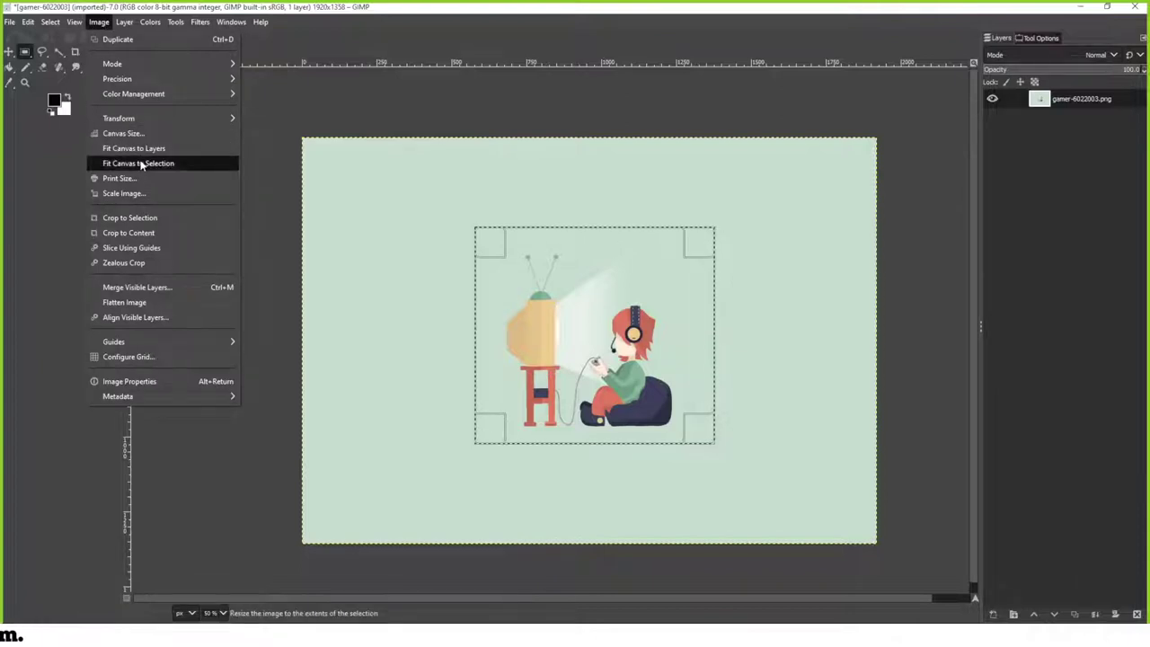
left_click(143, 163)
left_click(99, 23)
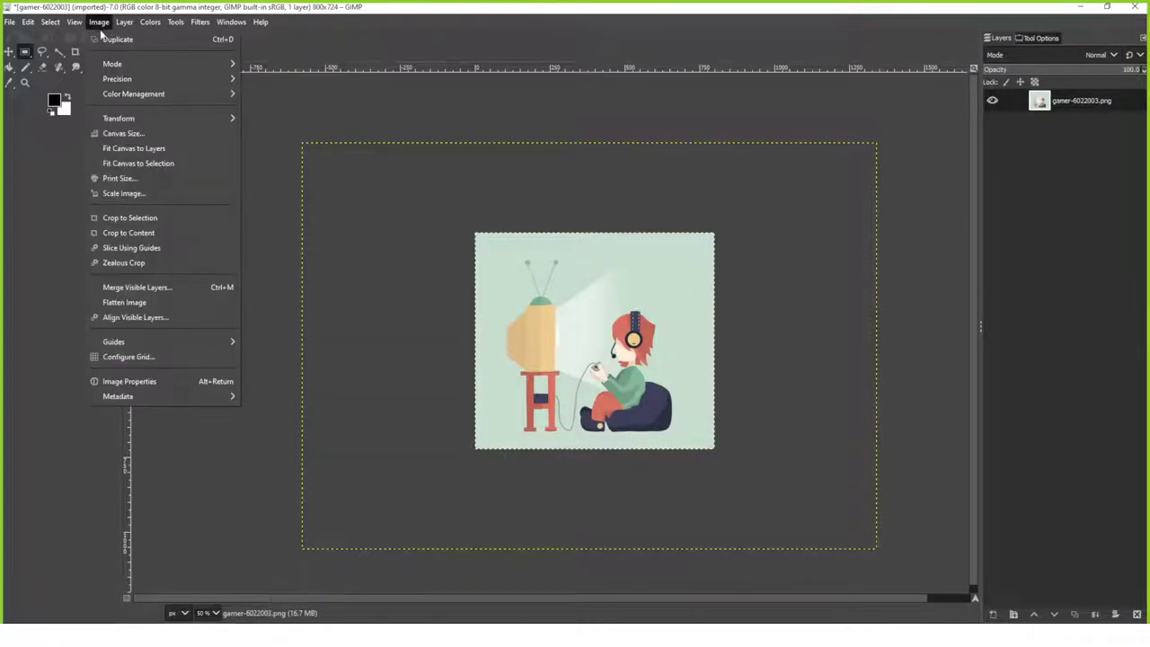
mouse_move(106, 79)
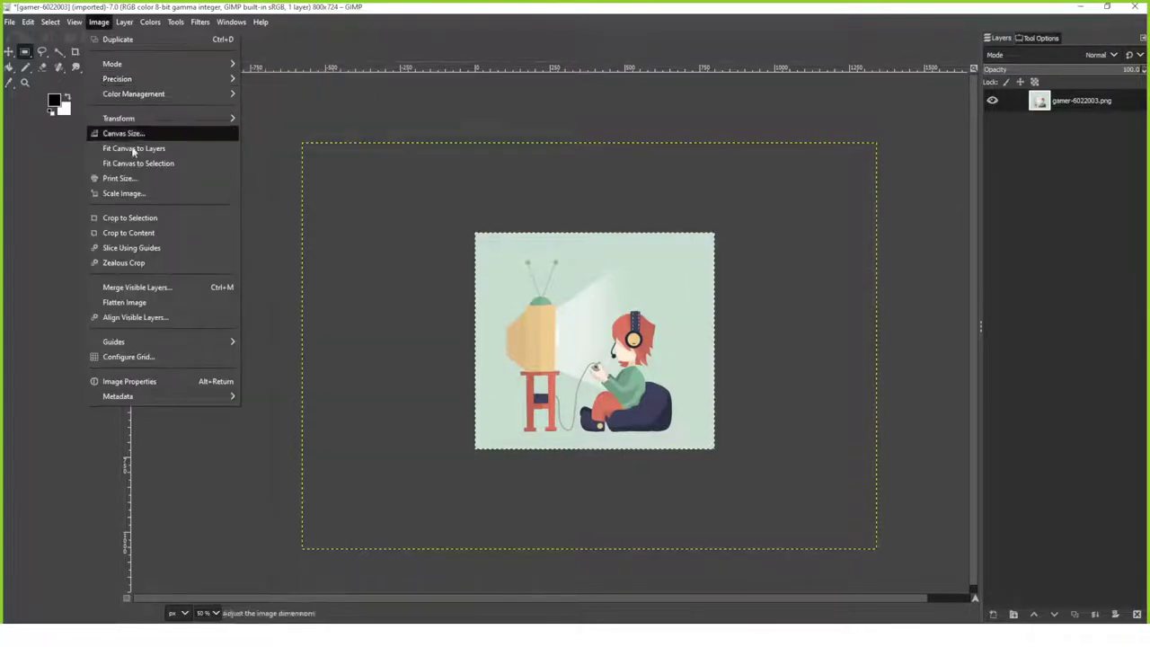
left_click(135, 219)
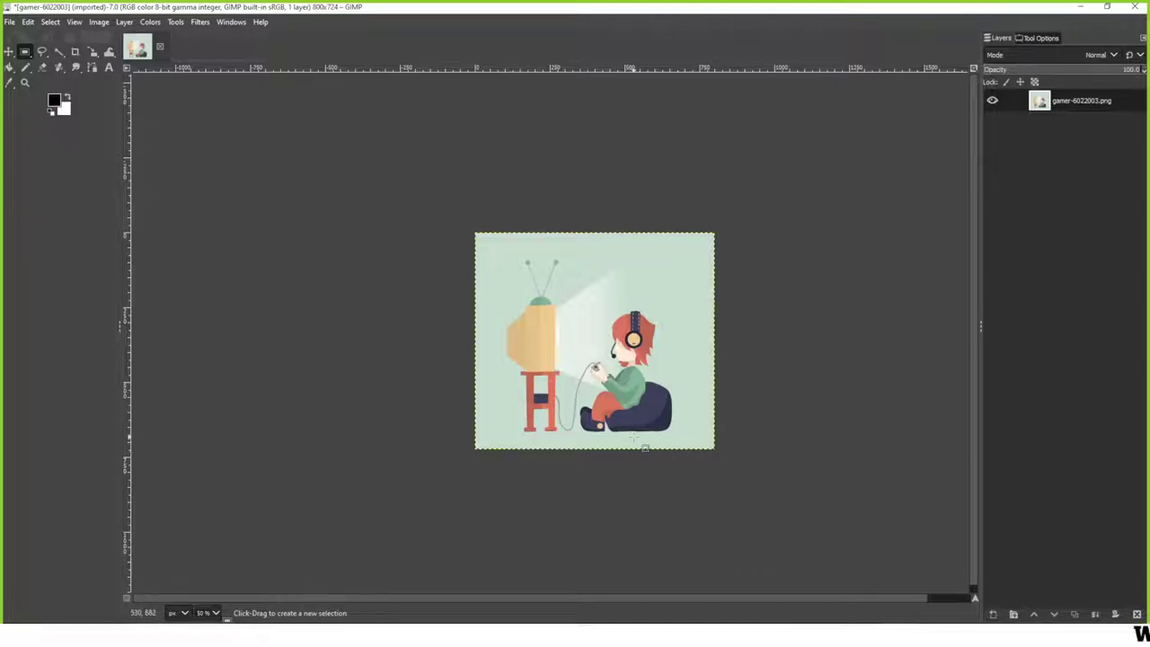
Try to delete the pale green background around the TV and gamer using a Fuzzy Select selection
key("u")
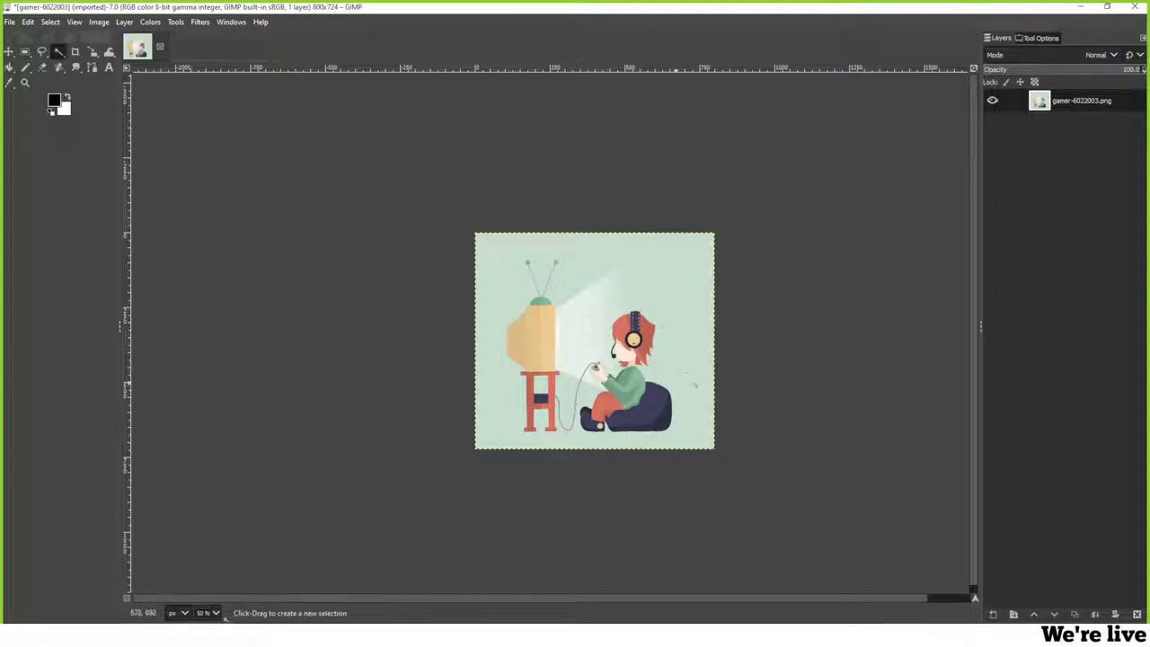
left_click(701, 335)
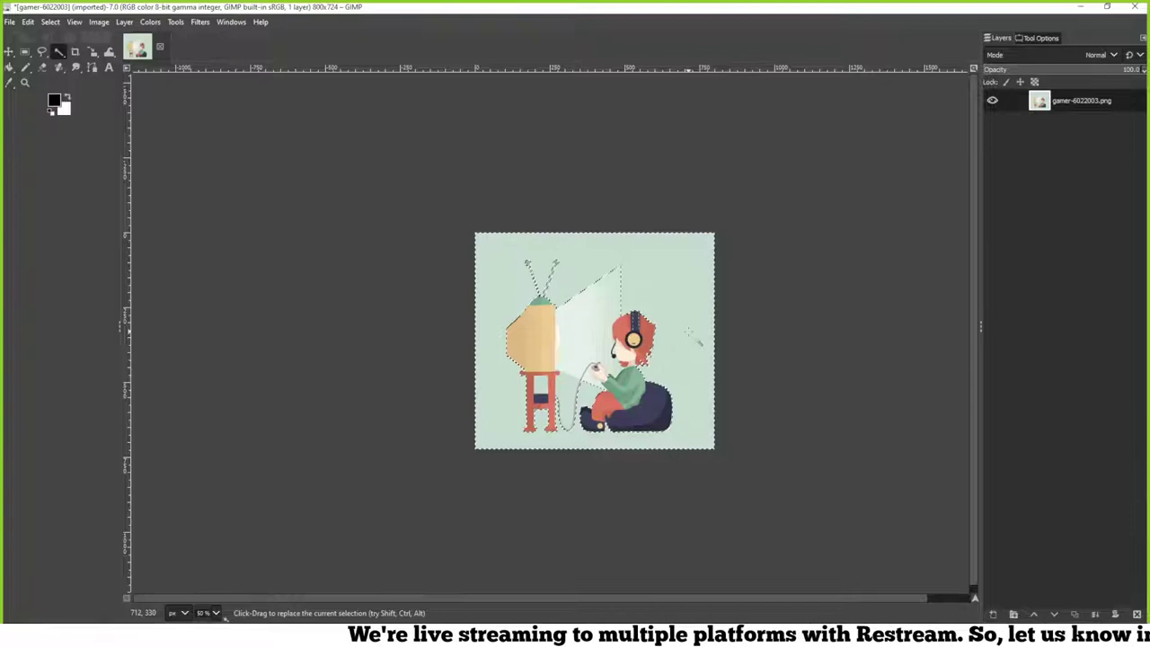
right_click(1040, 103)
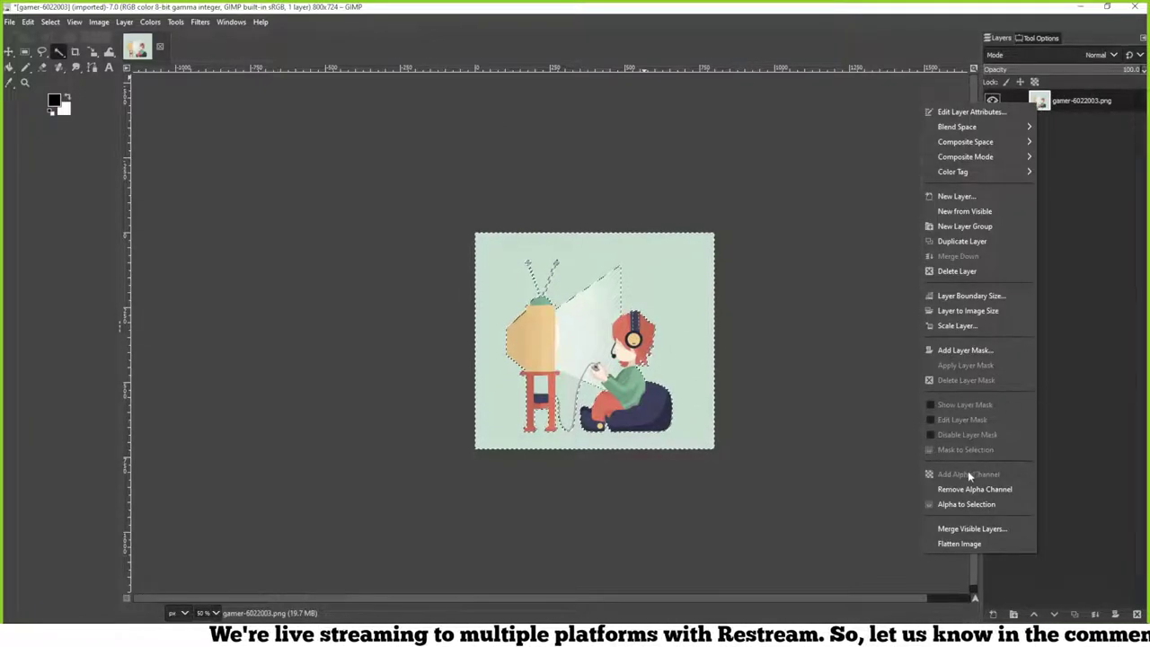
left_click(803, 417)
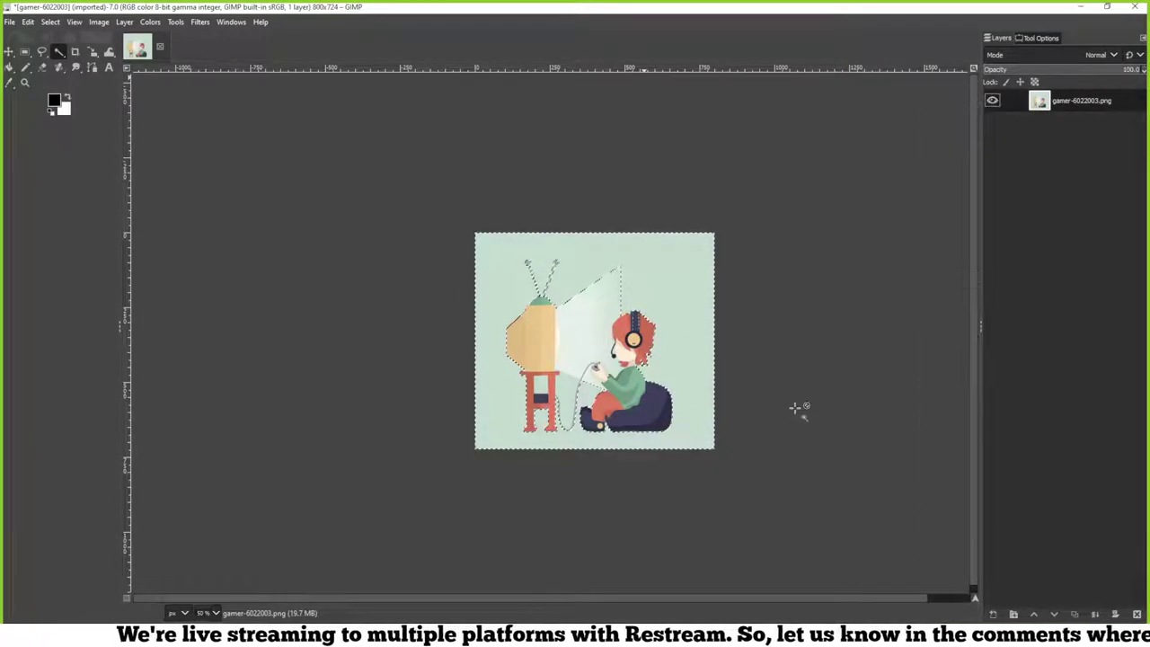
key("Delete")
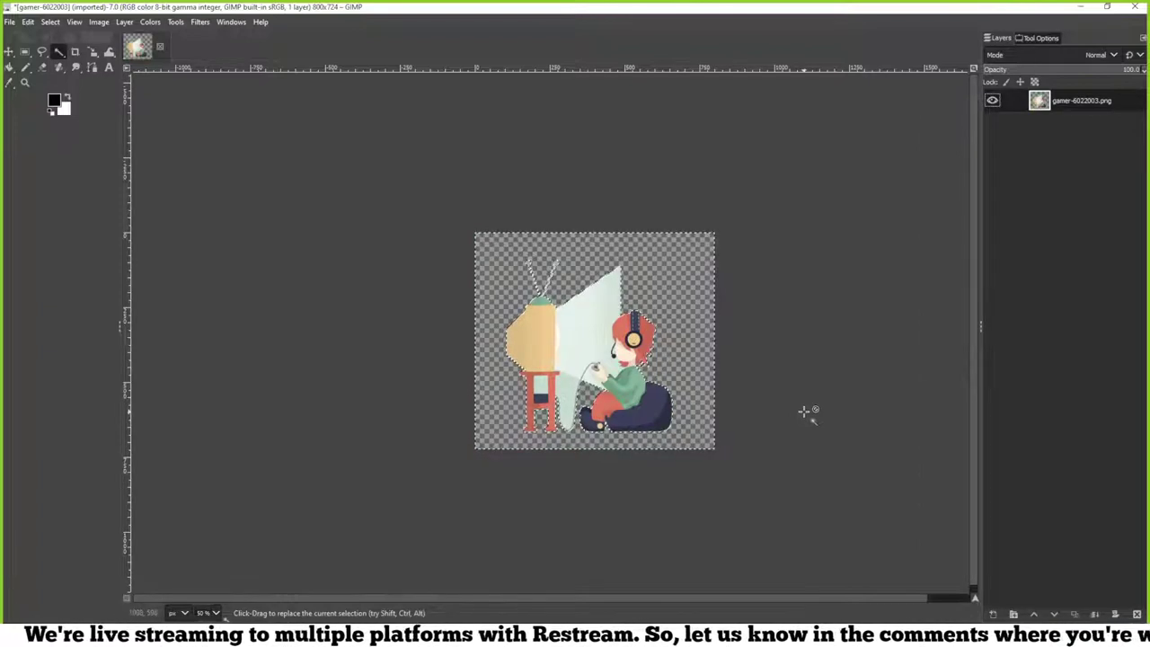
key("ctrl+shift+a")
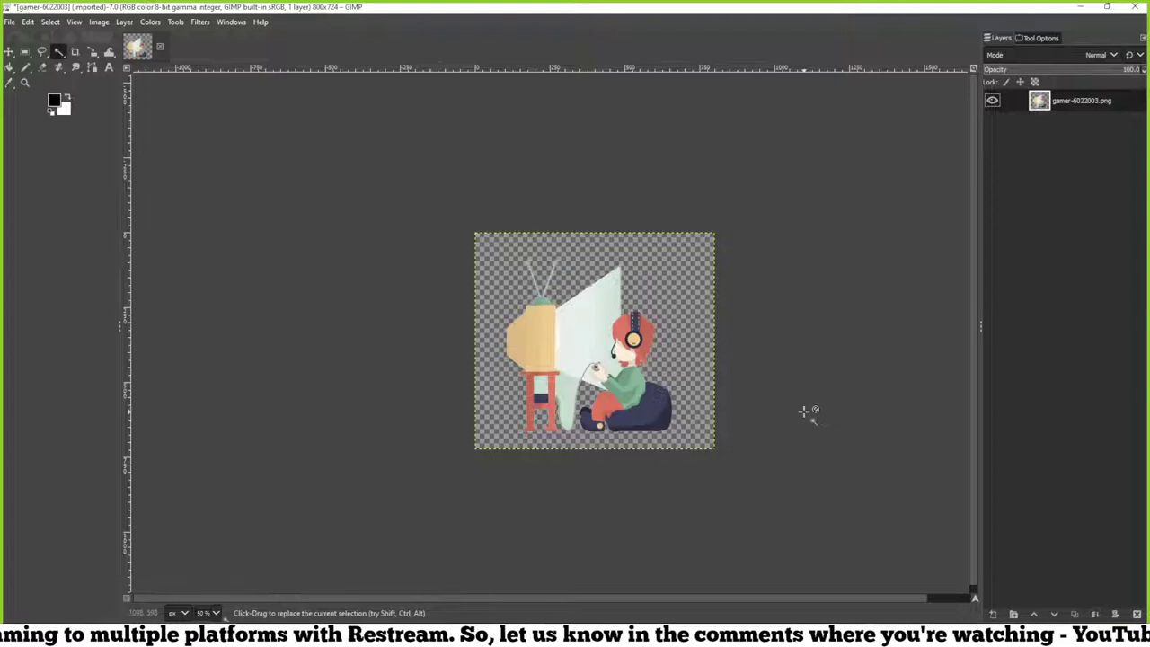
key("ctrl+z")
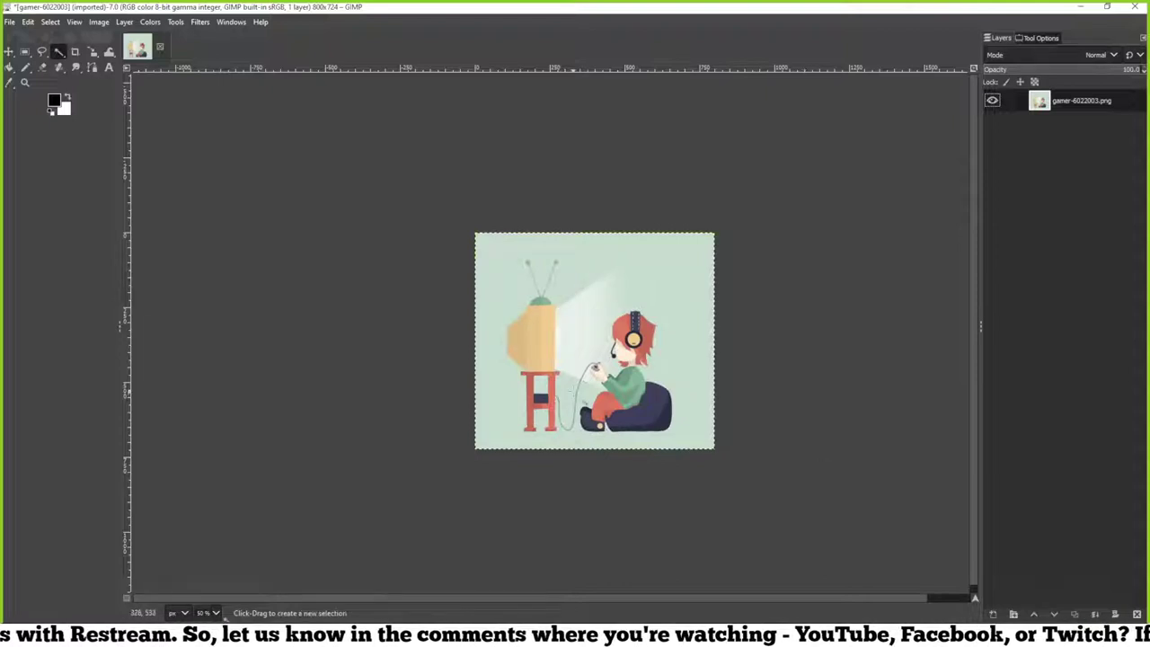
Try to delete the green areas beneath the light beam, around the figures and inside the TV stand
left_click(573, 391)
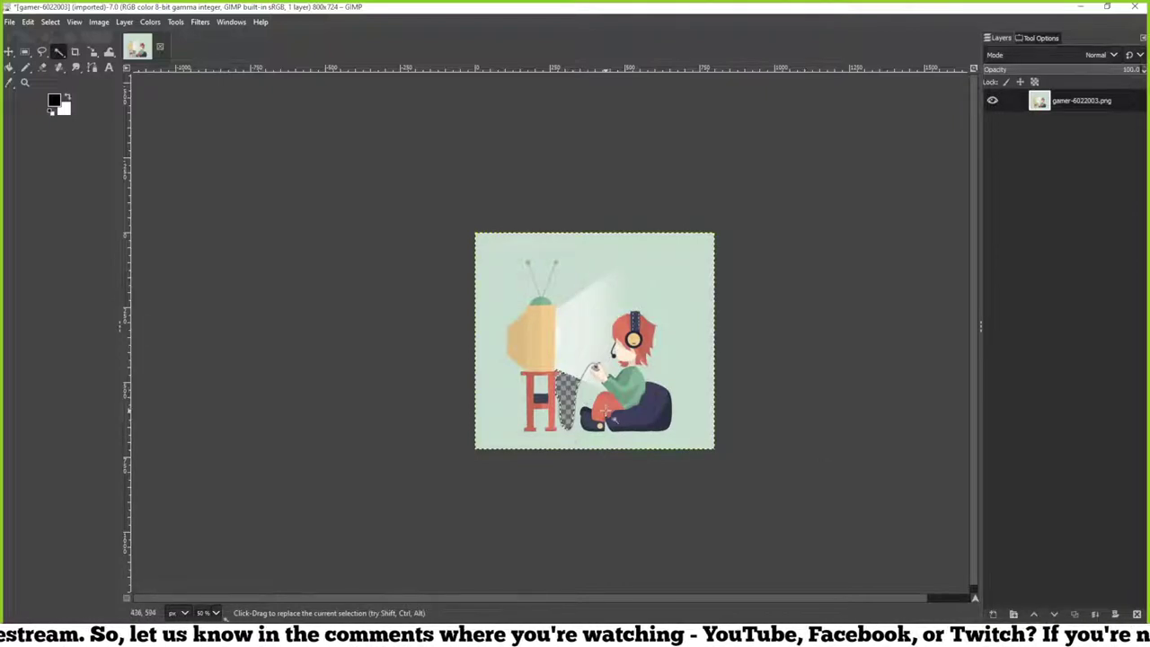
left_click(548, 446)
key("Delete")
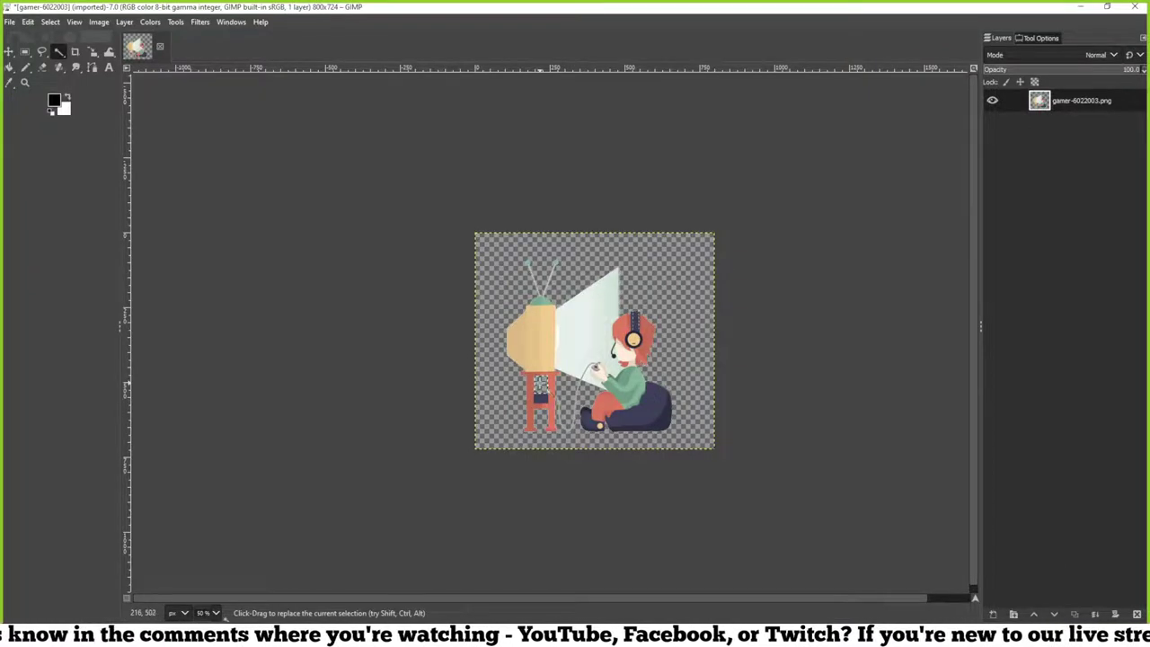
key("ctrl+i")
key("ctrl+z")
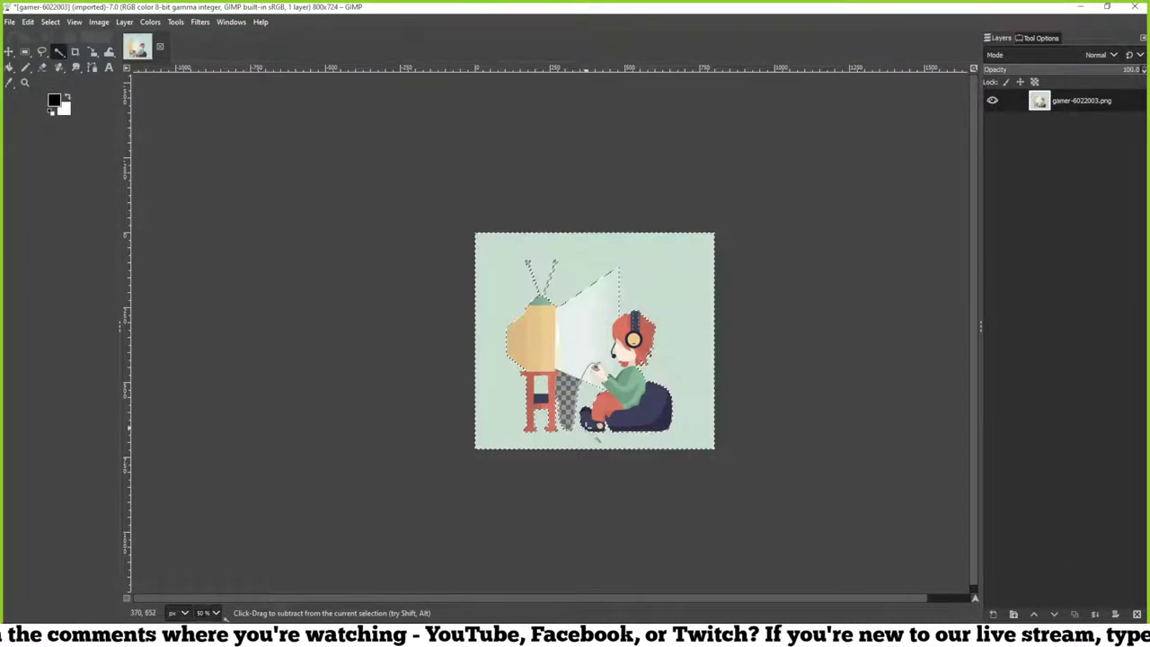
Duplicate the gamer layer with the original hidden, and desaturate the copy in Luminance mode
left_click(1074, 615)
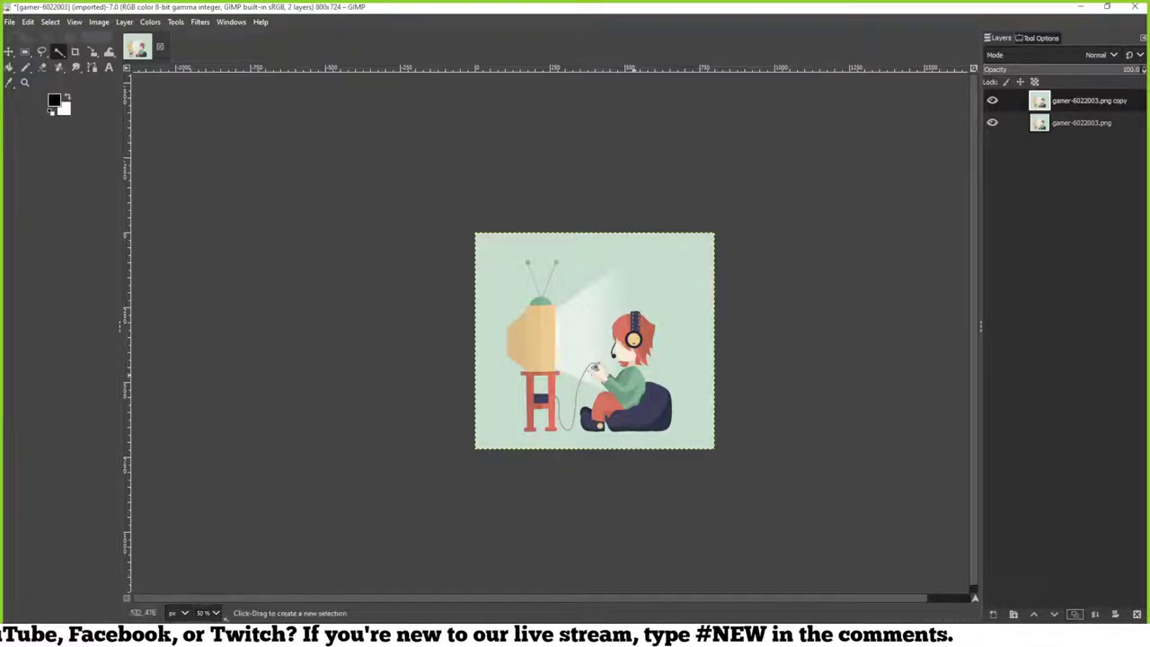
left_click(993, 124)
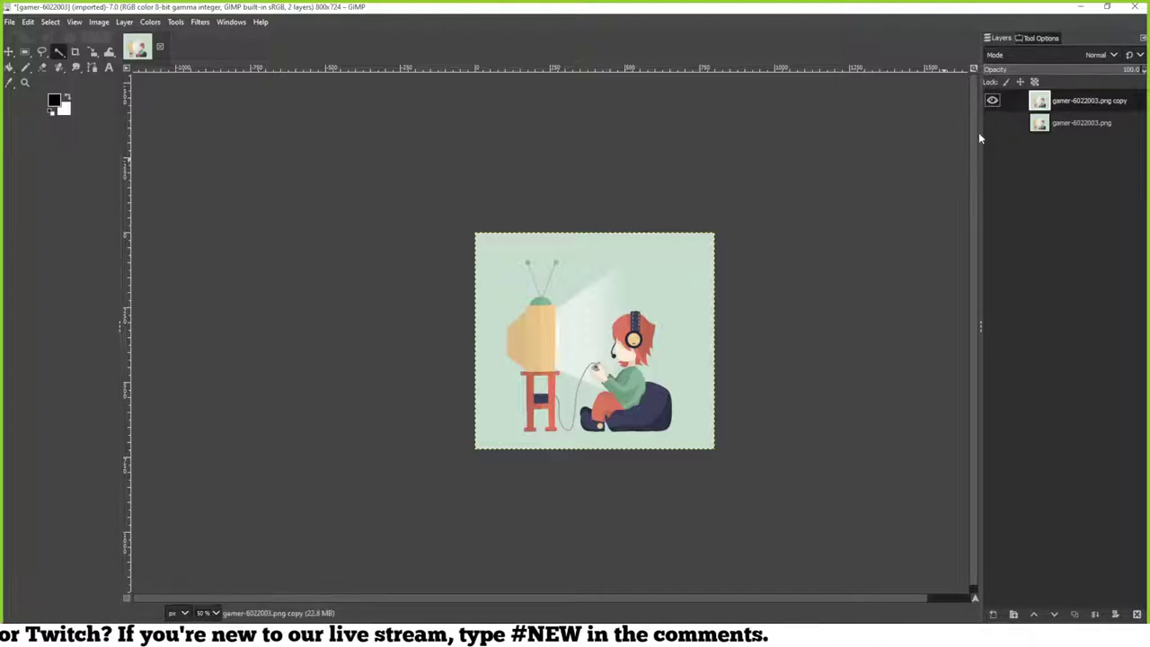
left_click(150, 22)
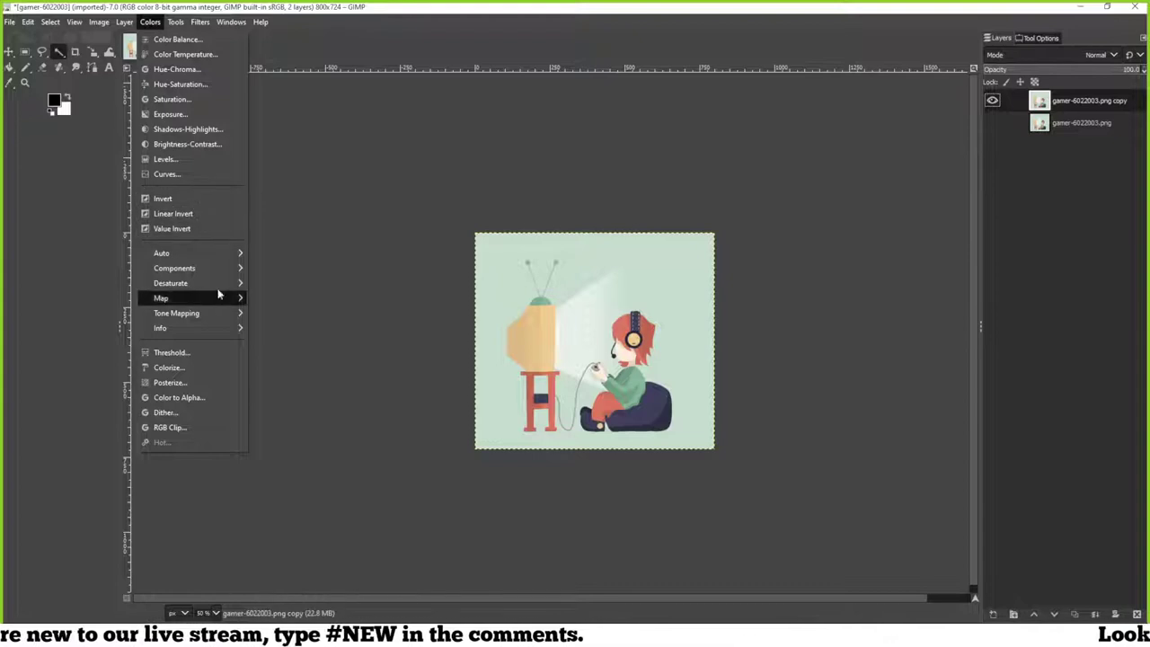
mouse_move(225, 284)
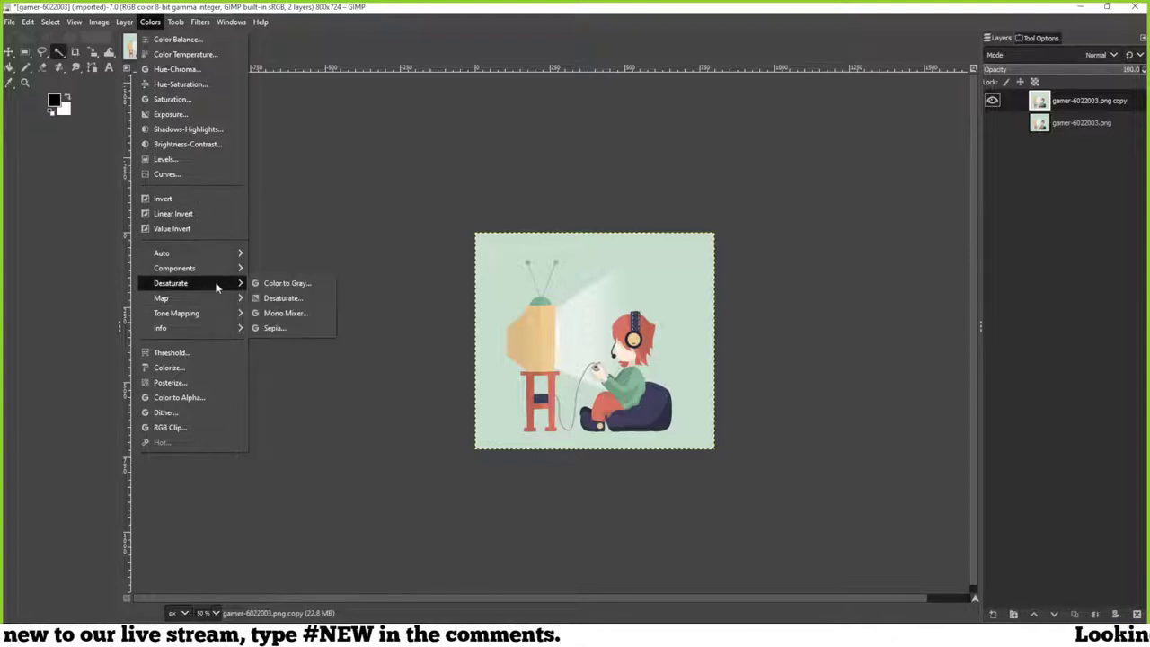
left_click(273, 297)
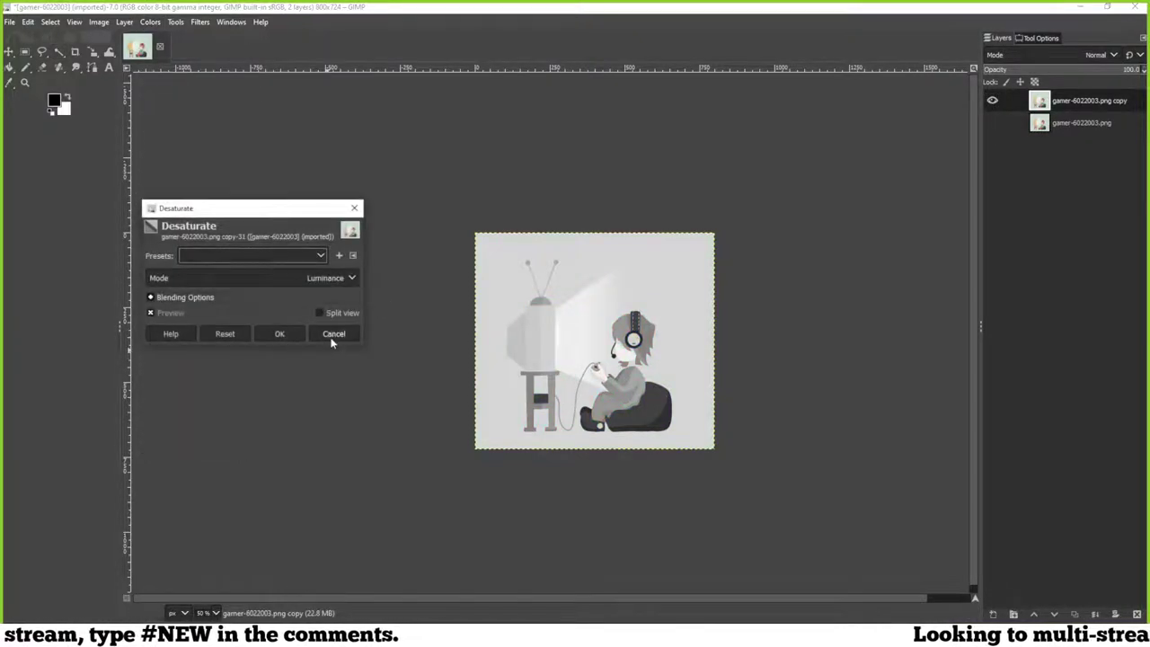
left_click(281, 334)
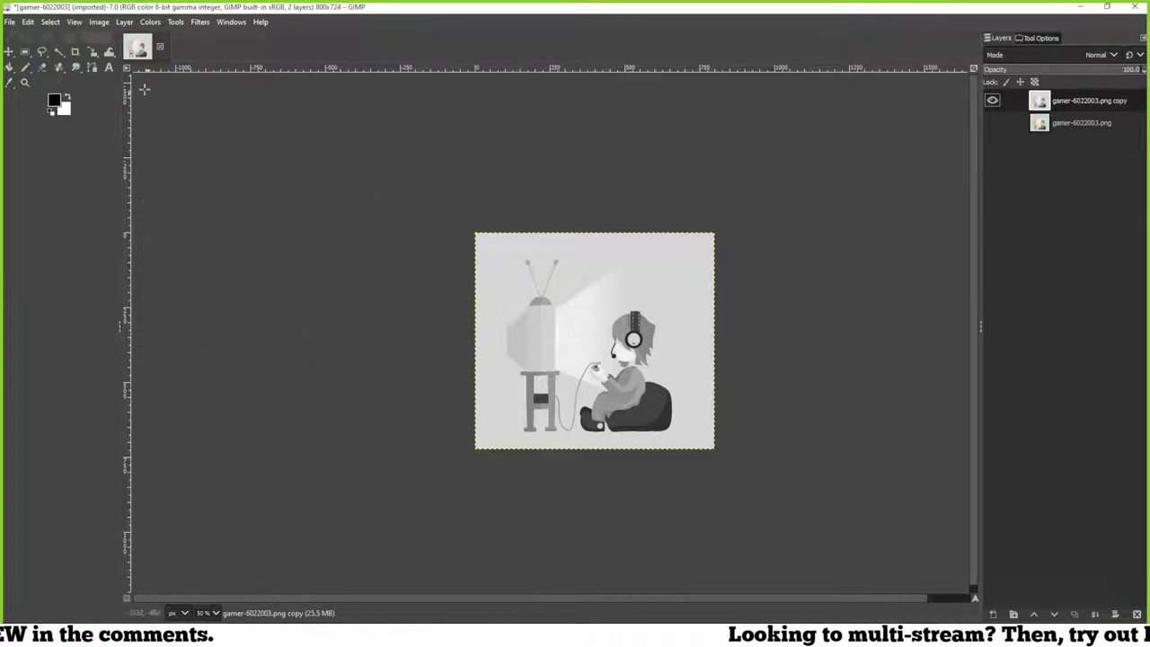
Turn the desaturated copy into a black-and-white silhouette using Brightness-Contrast with contrast 127 and brightness -102
left_click(124, 22)
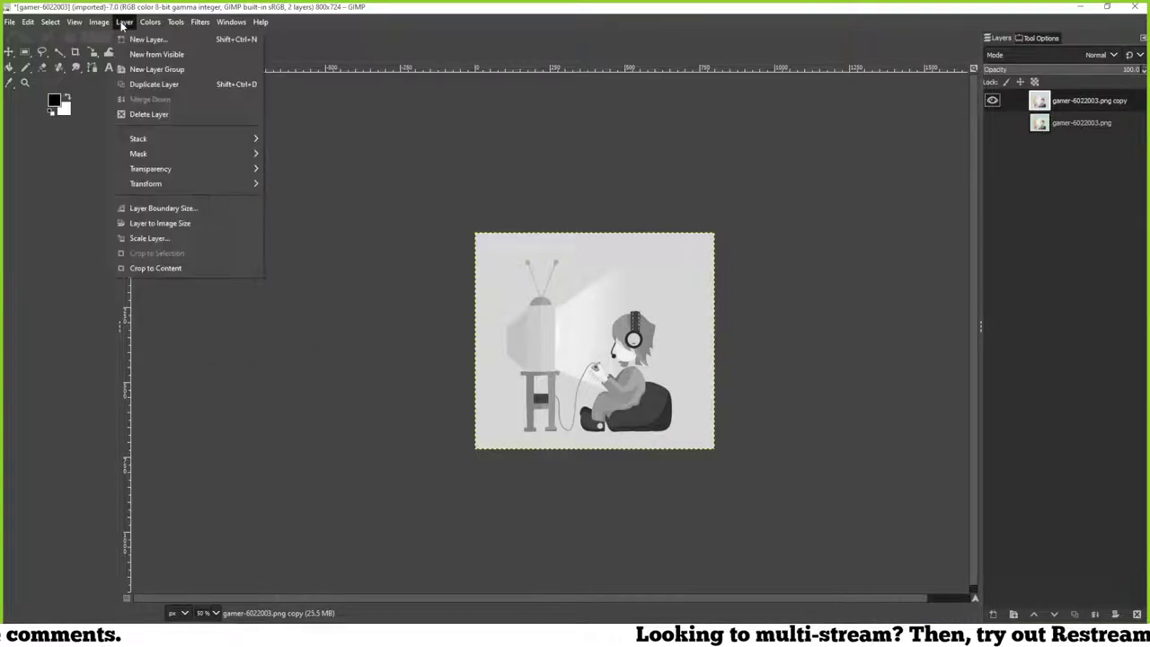
mouse_move(144, 27)
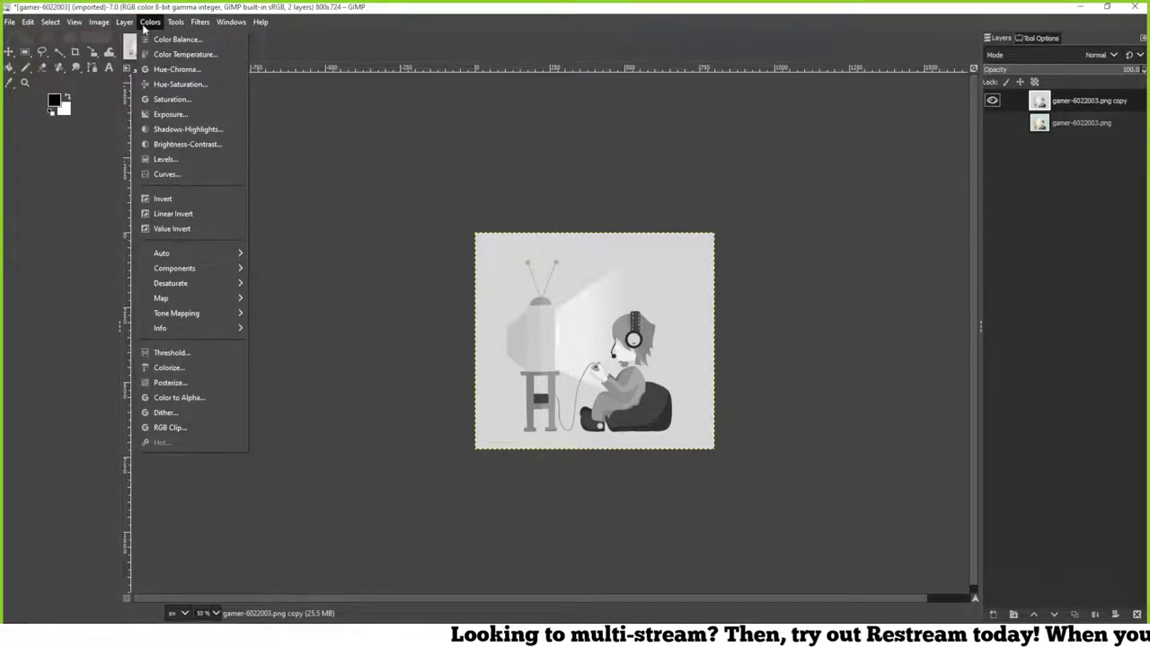
left_click(162, 145)
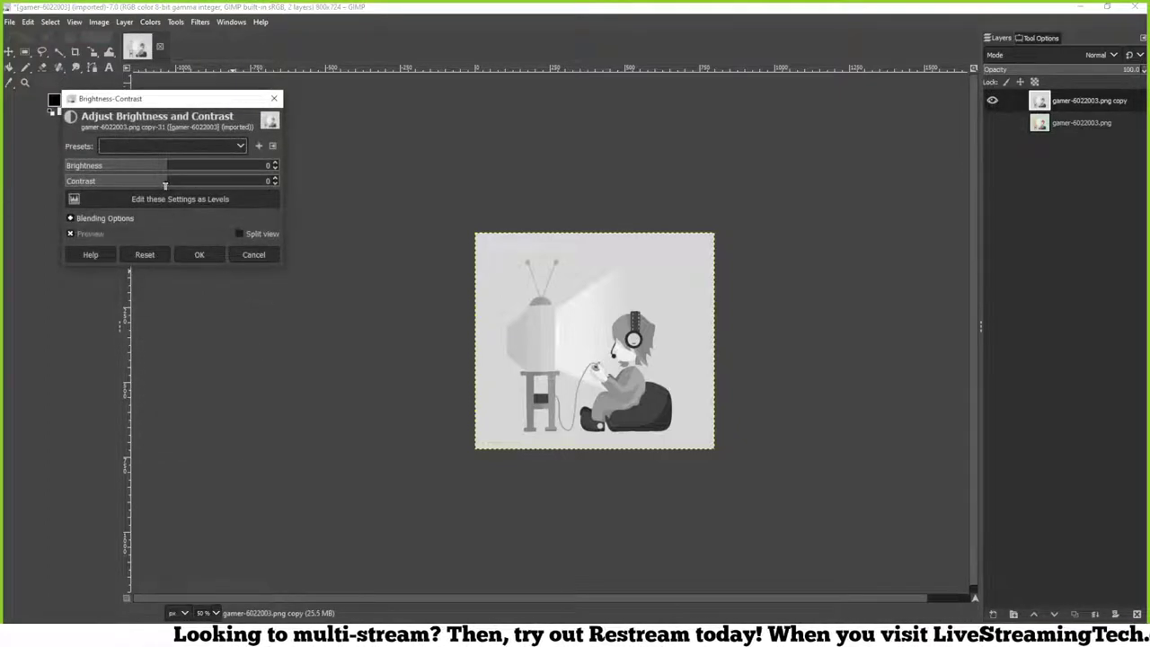
left_click_drag(166, 185, 275, 200)
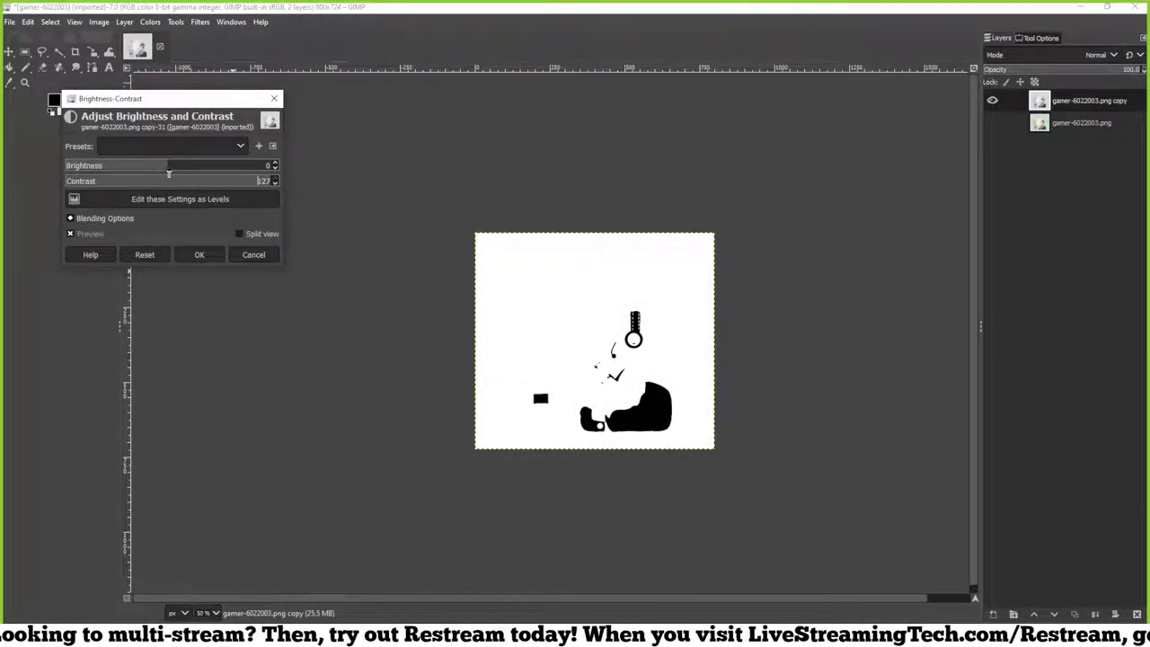
left_click_drag(163, 171, 85, 171)
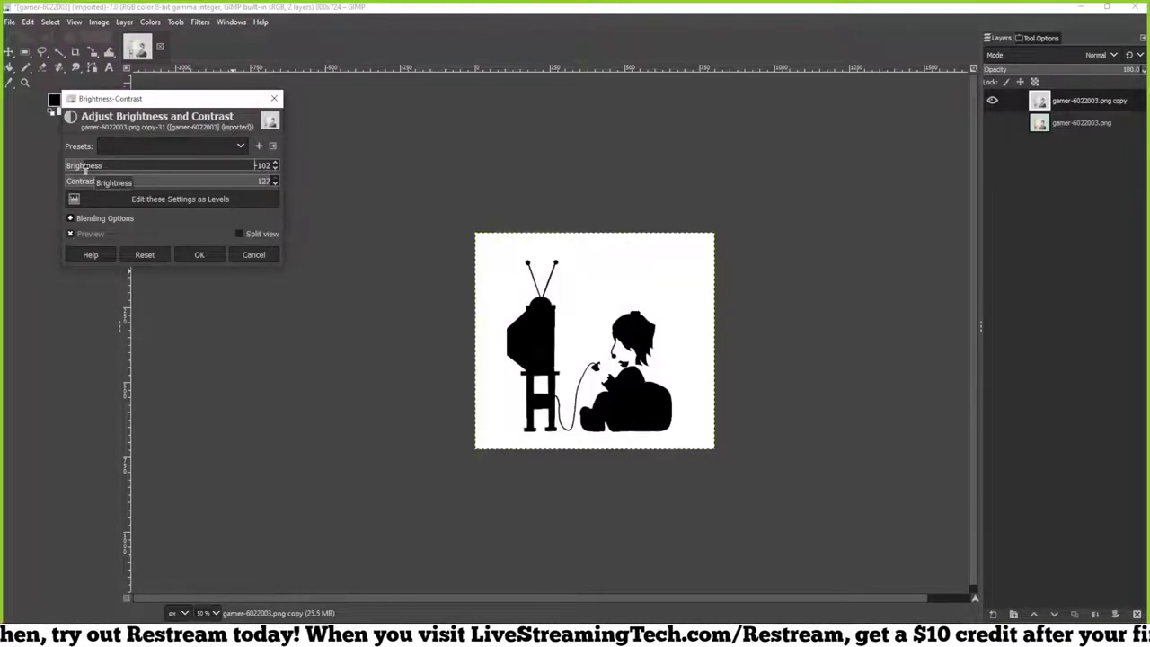
left_click(196, 254)
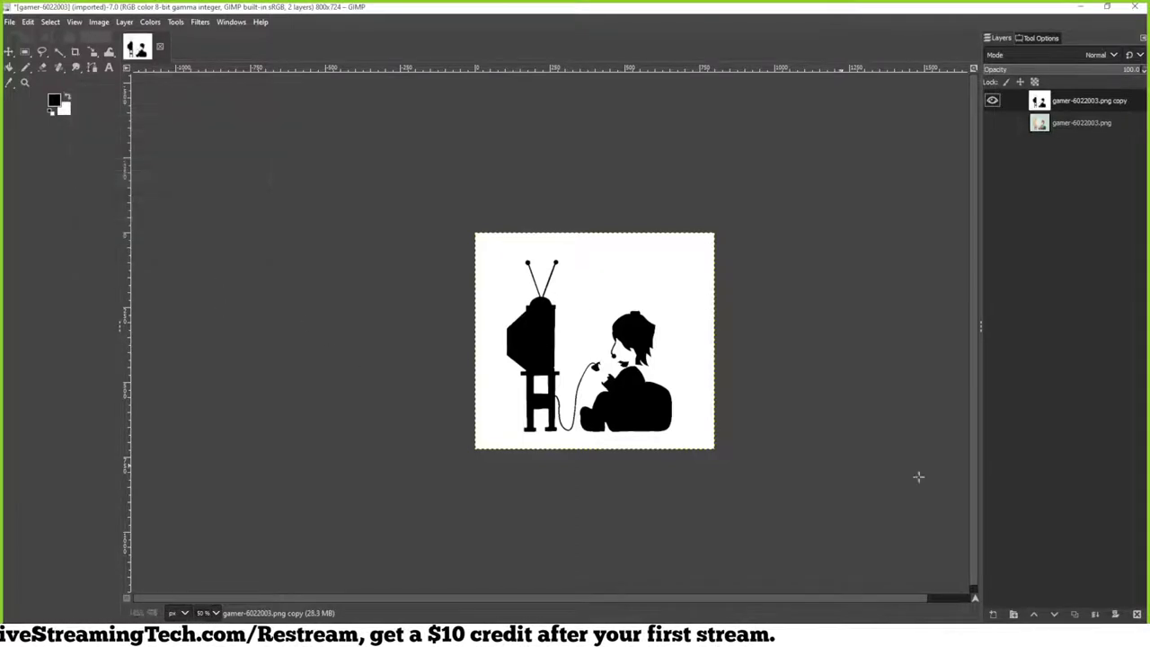
Show the original gamer layer and raise it above the black-and-white copy
left_click(991, 122)
left_click(1041, 126)
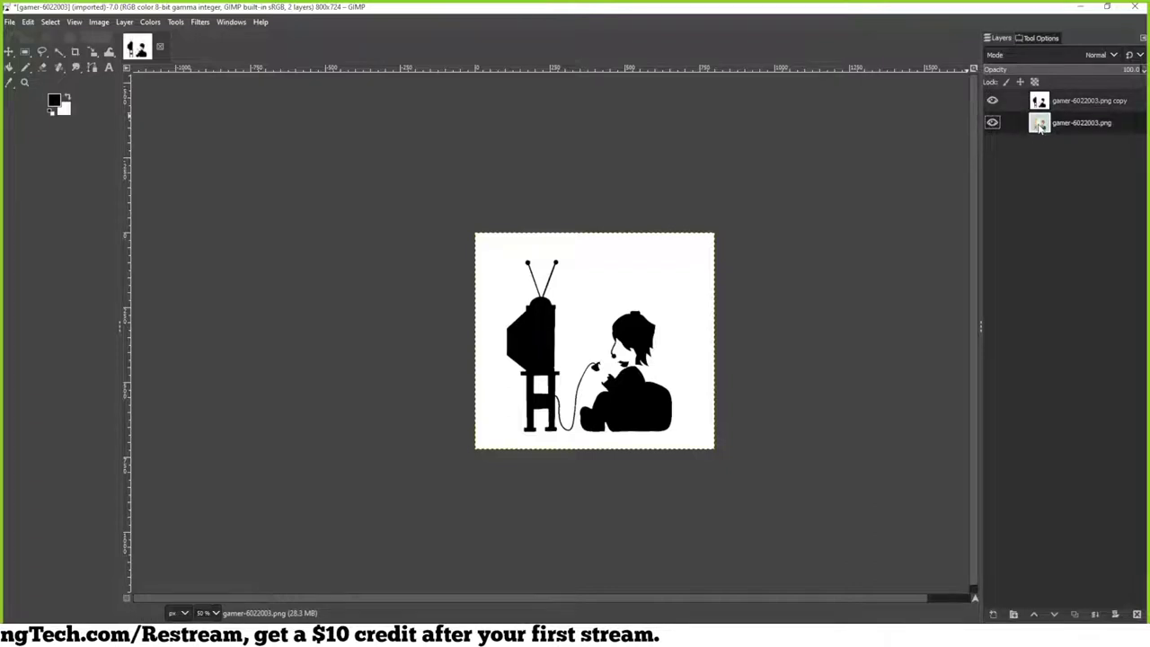
left_click(1034, 615)
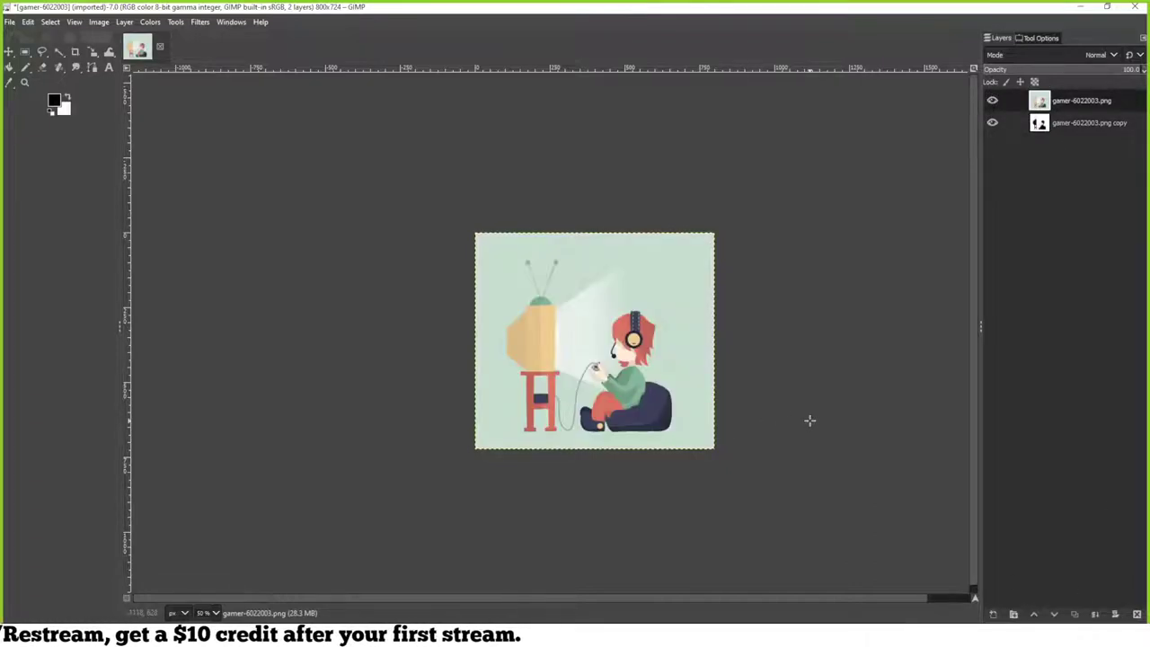
scroll(721, 395, "up", 2)
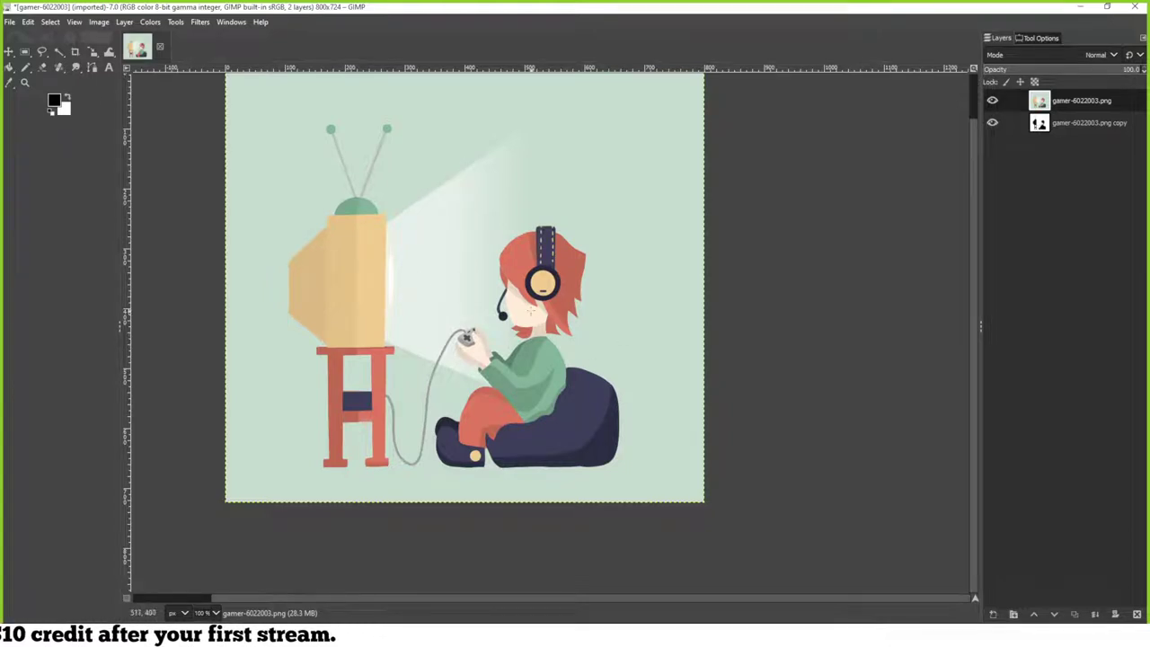
Compare the original artwork with the silhouette copy by toggling the original layer's visibility
left_click(1039, 123)
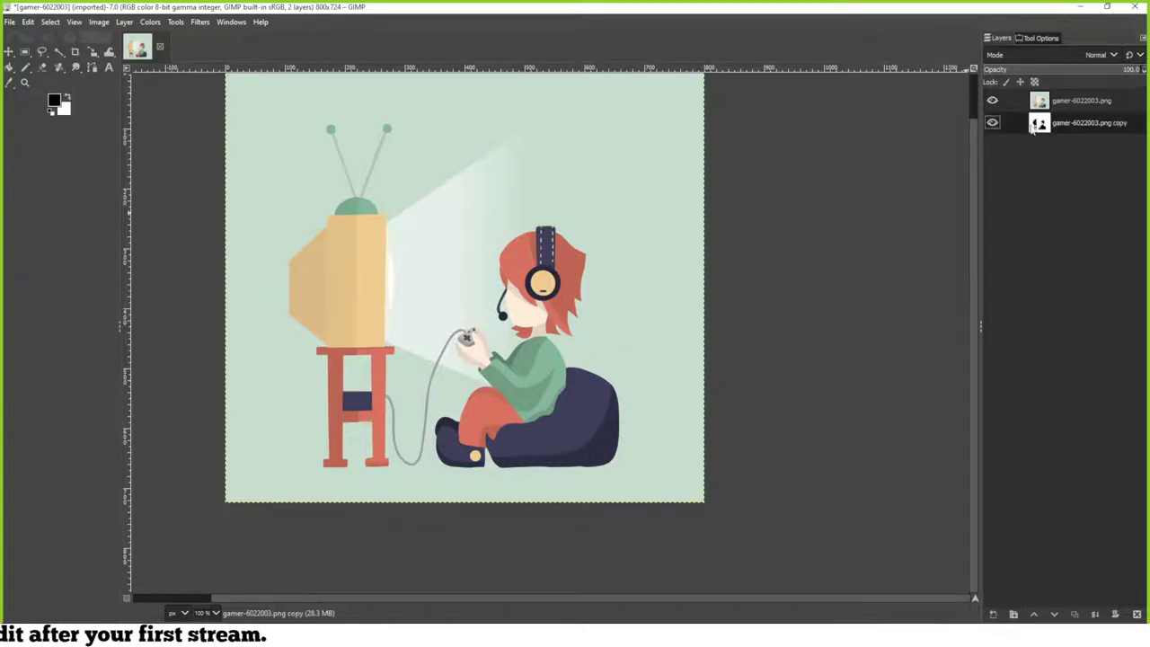
left_click(992, 102)
left_click(992, 102)
left_click(992, 101)
left_click(992, 101)
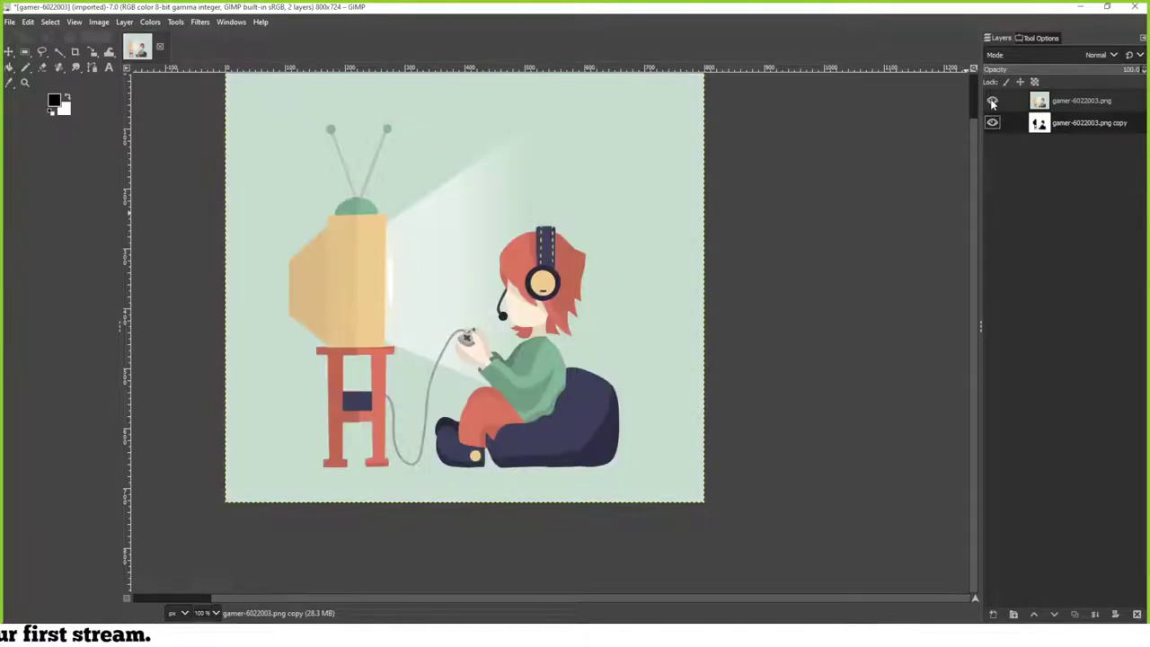
left_click(992, 102)
left_click(992, 101)
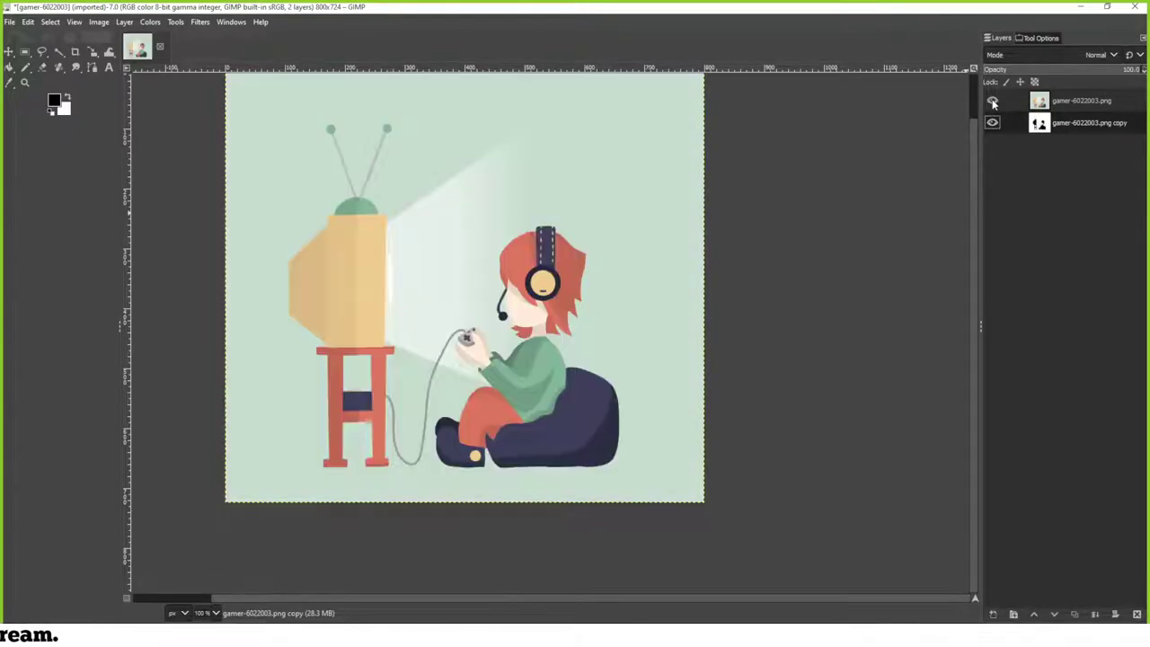
left_click(992, 101)
left_click(992, 102)
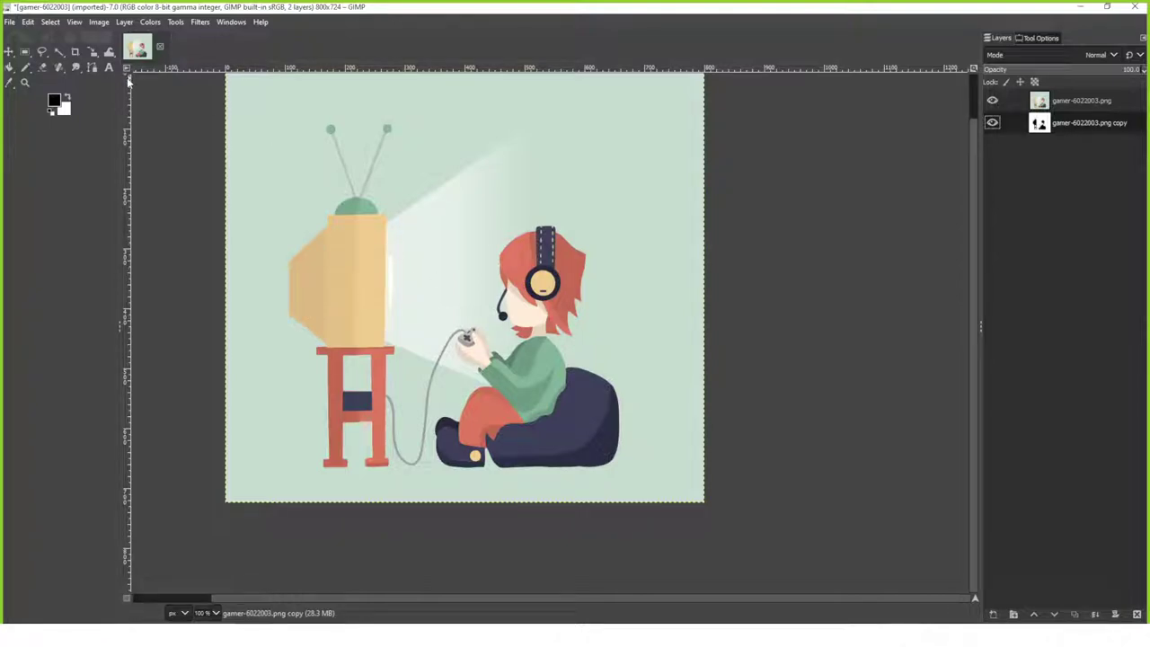
Fuzzy-select the TV's white curved screen on the original layer and fill that area black on the silhouette copy
key("u")
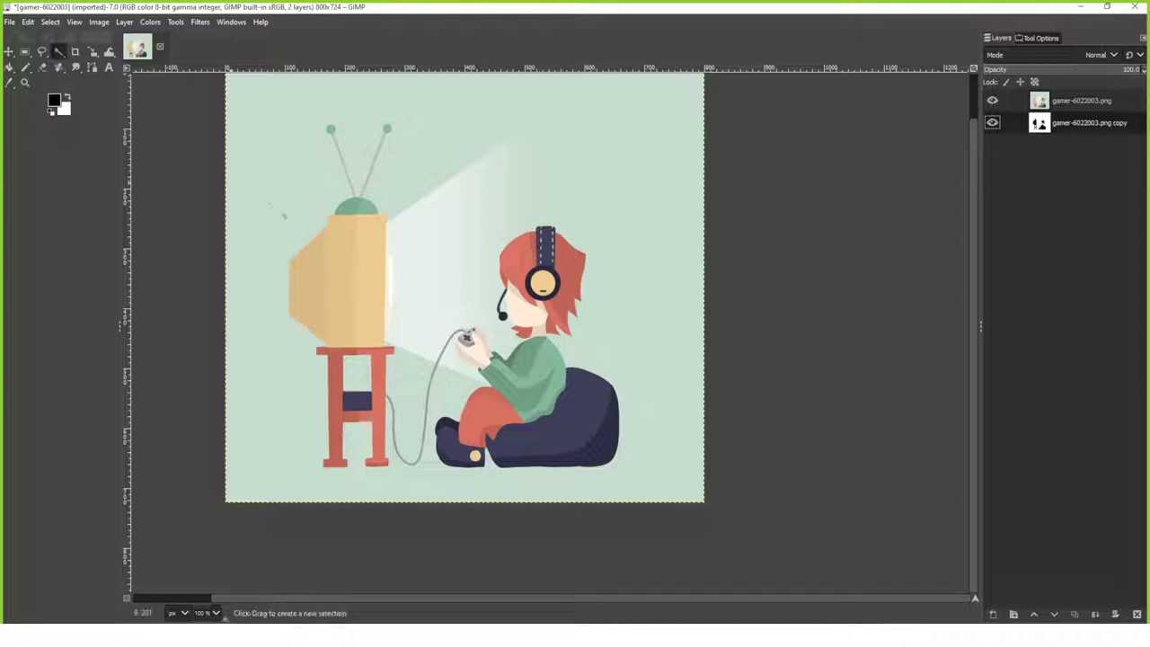
left_click(389, 254)
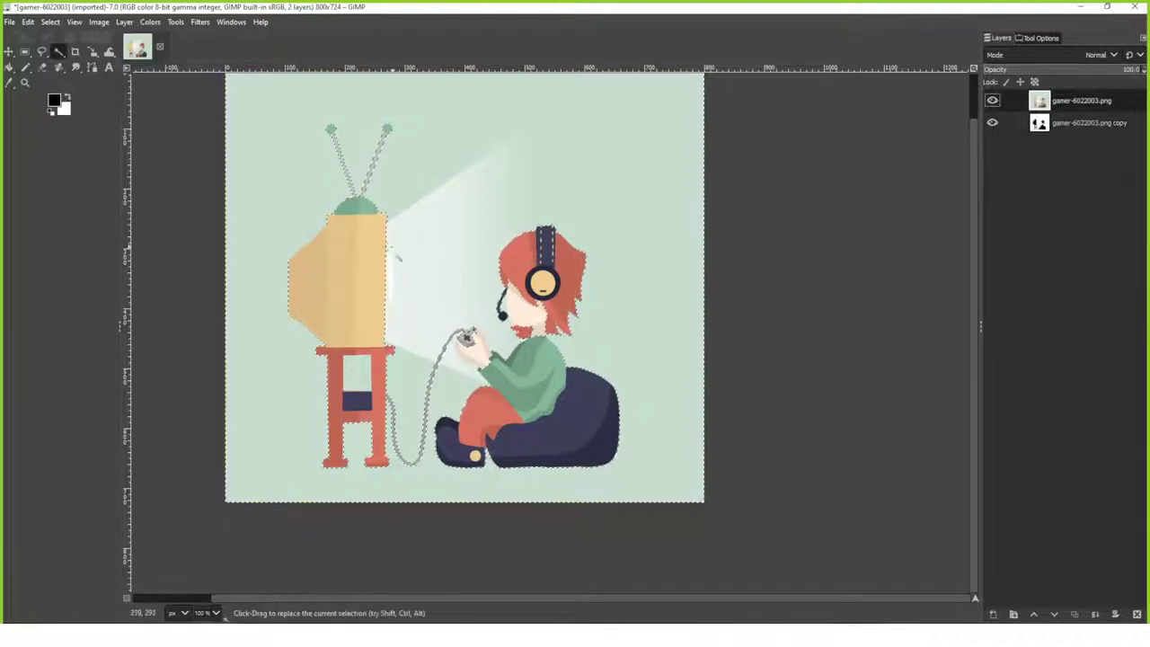
left_click(395, 260)
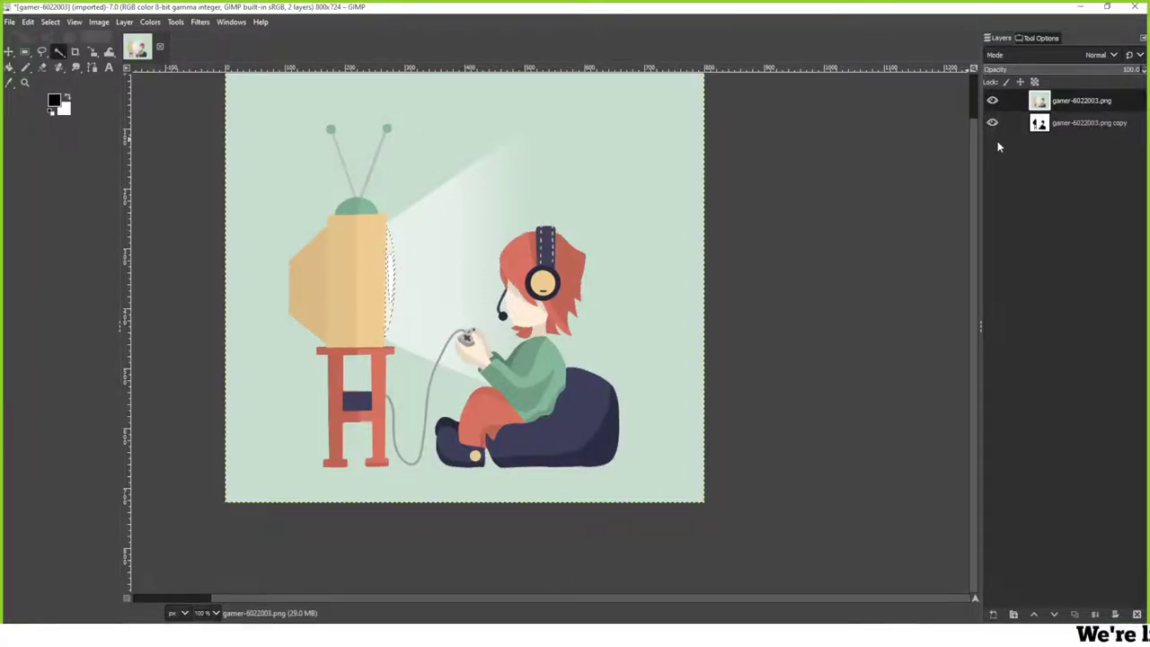
left_click(1039, 126)
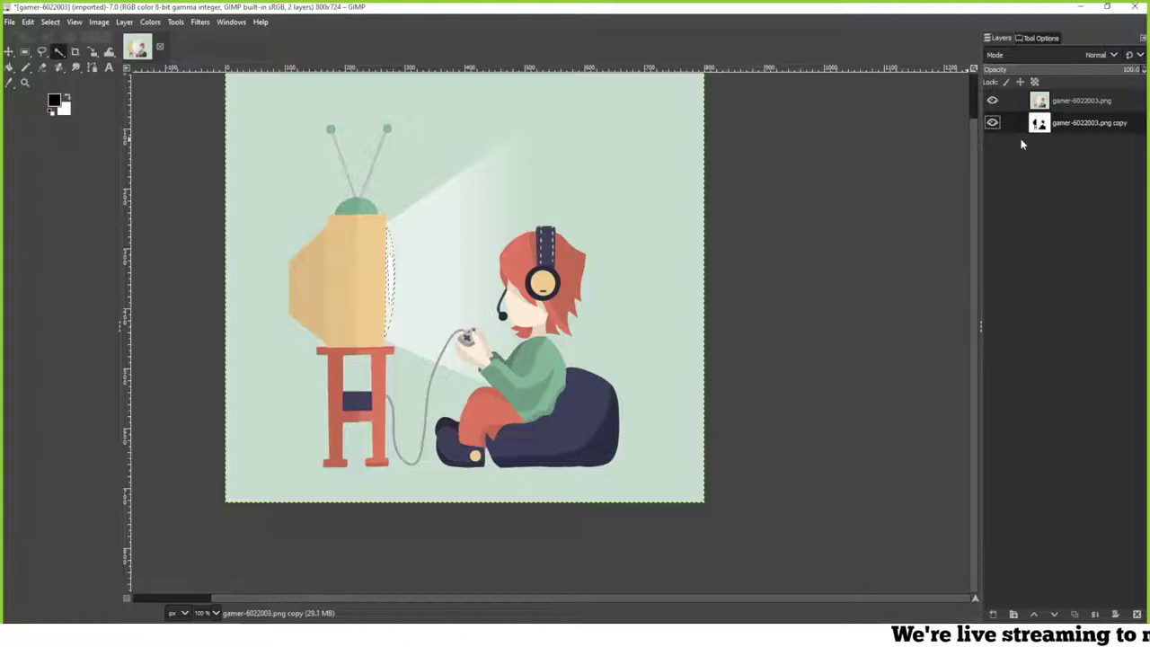
left_click(992, 101)
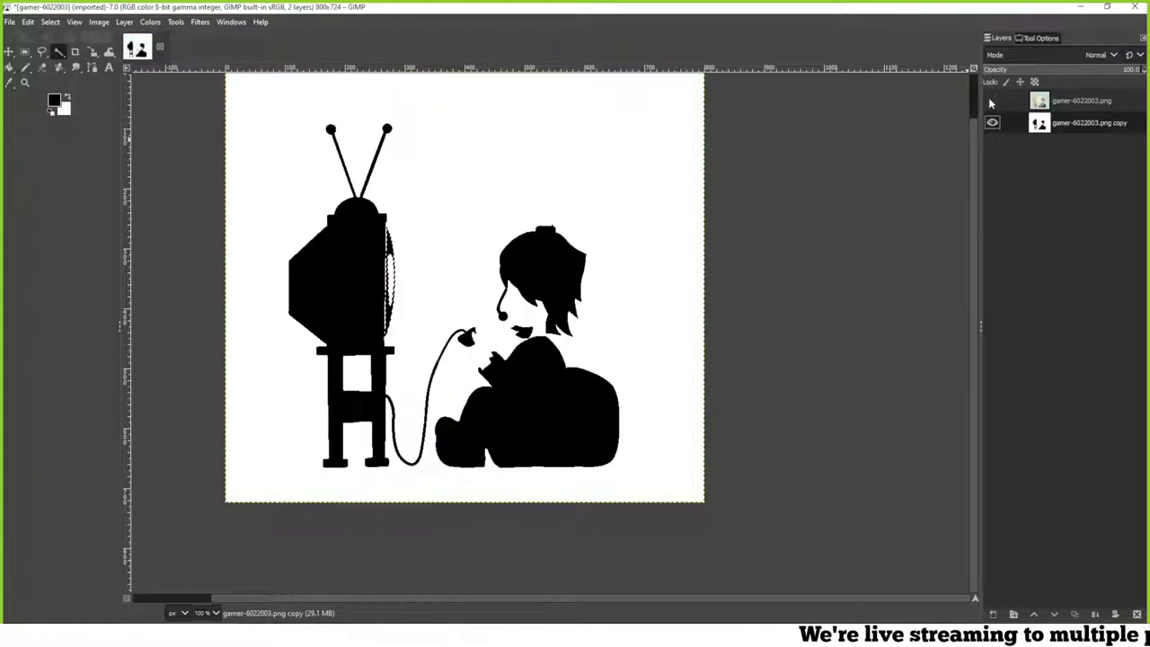
left_click(992, 101)
left_click(992, 102)
left_click(991, 102)
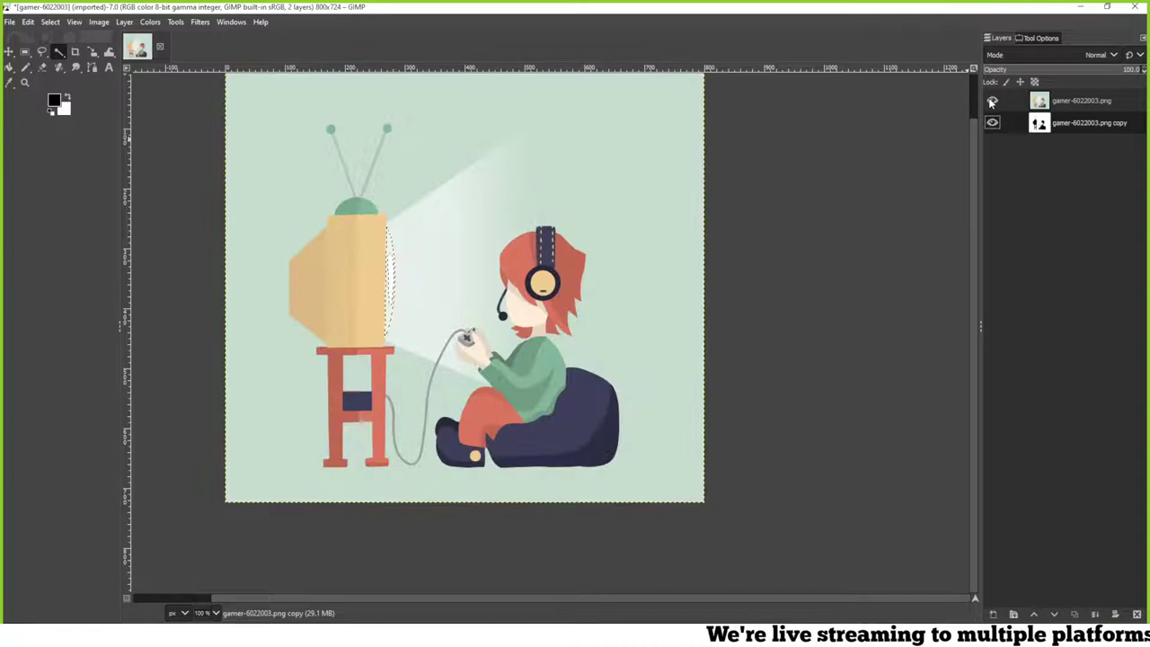
Fuzzy-select the gamer's face on the original layer and fill that area black on the silhouette copy
left_click(1033, 104)
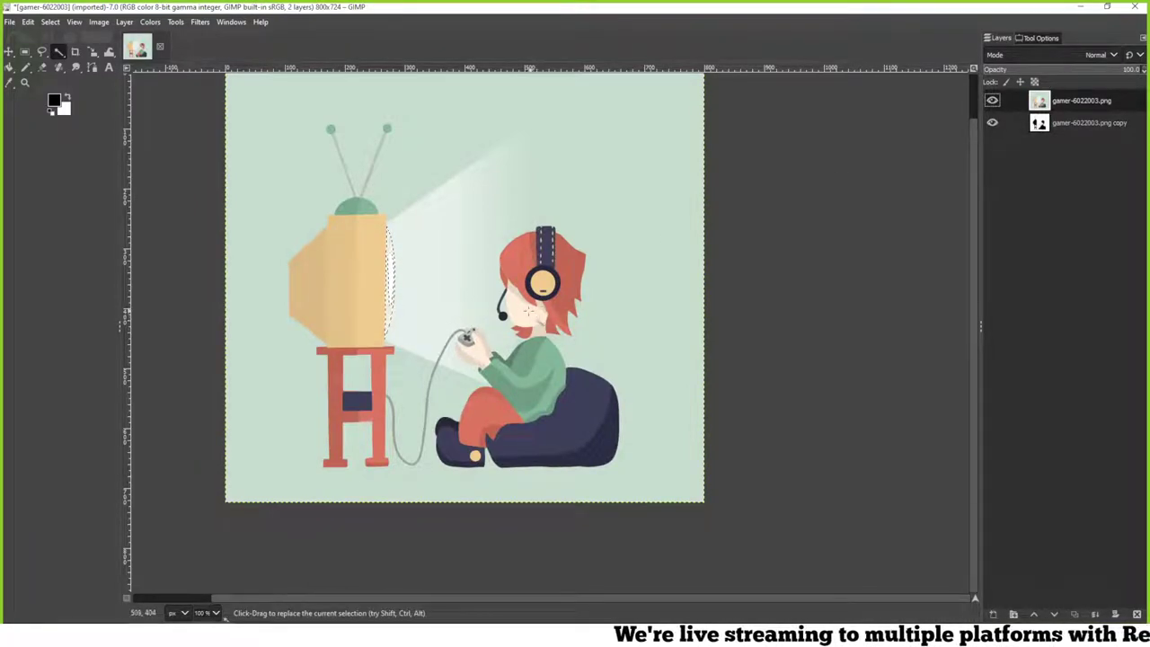
left_click(1039, 126)
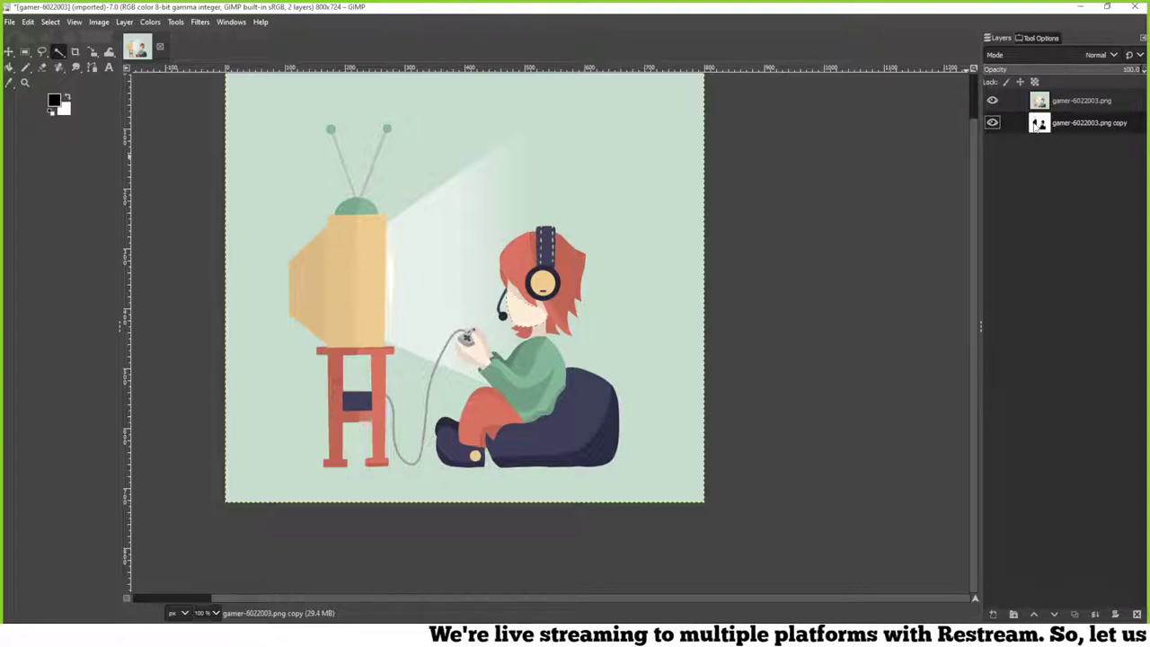
left_click(992, 102)
left_click(992, 102)
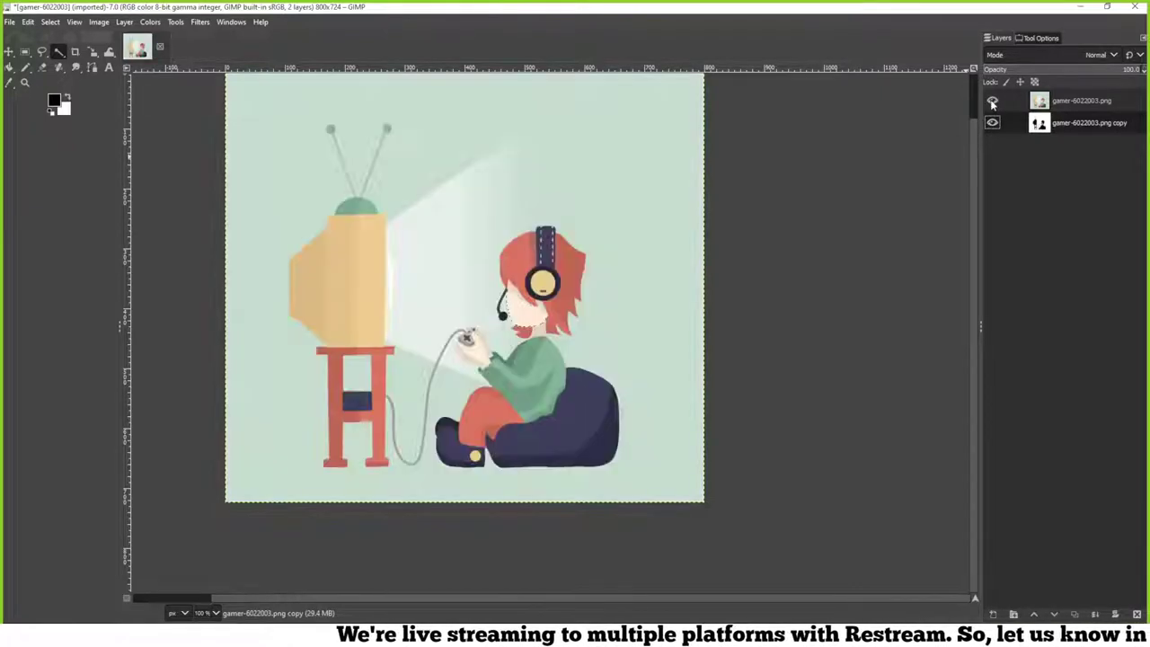
left_click(992, 101)
left_click(992, 102)
left_click(992, 102)
left_click(992, 101)
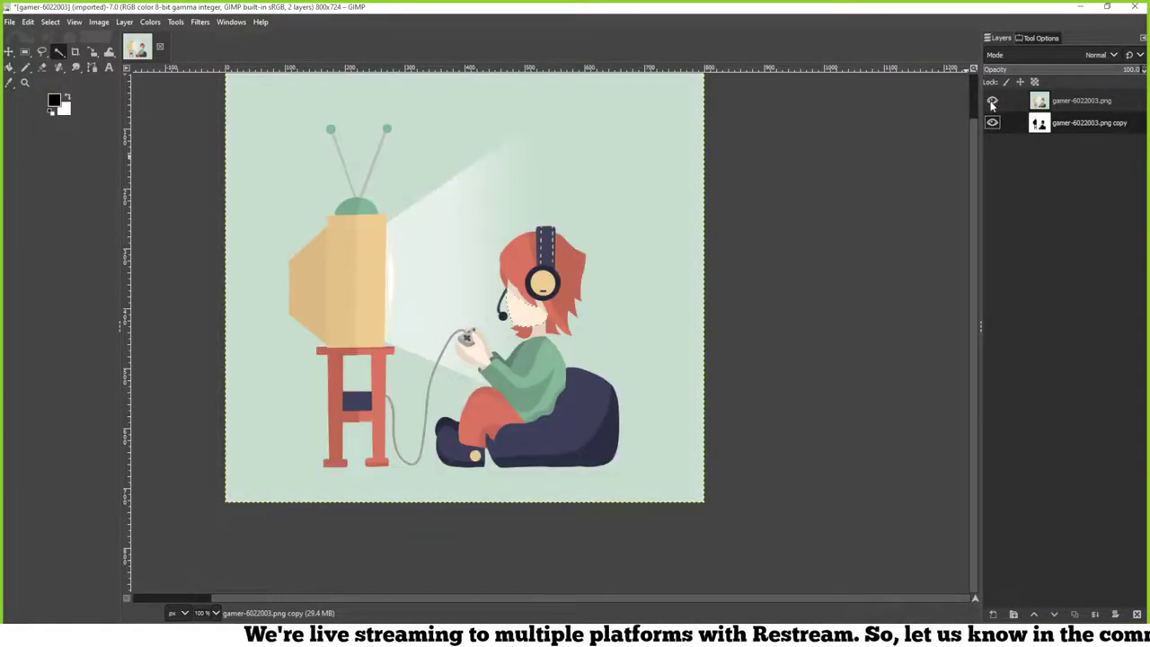
left_click(992, 101)
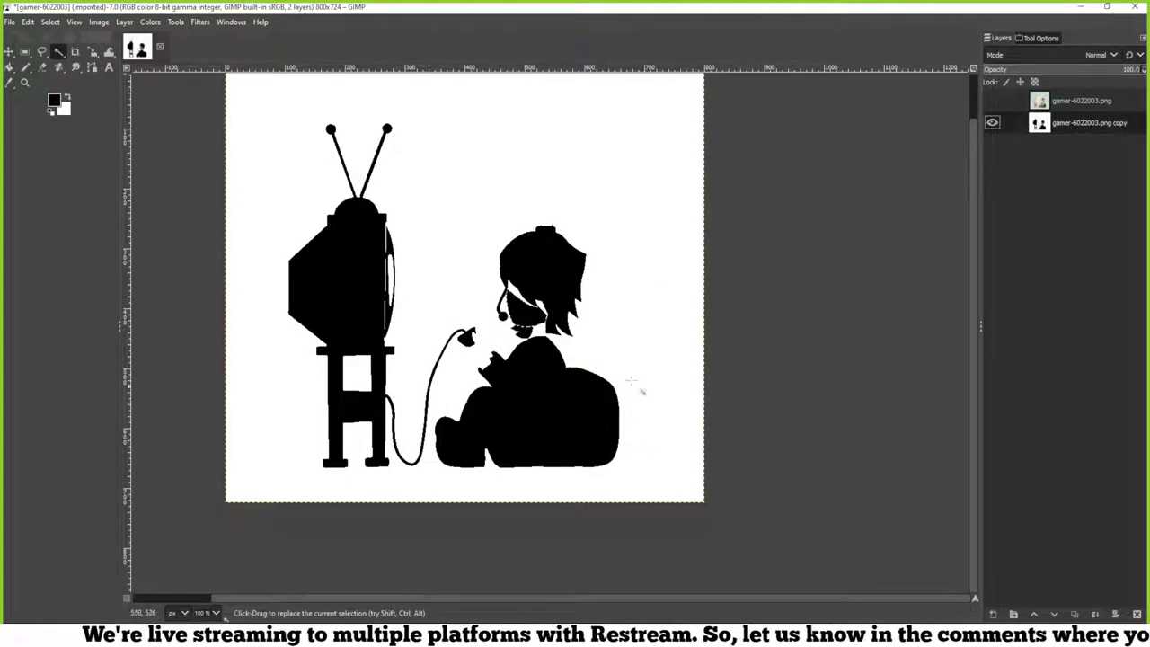
Fuzzy-select the parts of the gamer's hands on the original layer and fill each area black on the silhouette copy
left_click(992, 101)
left_click(1039, 101)
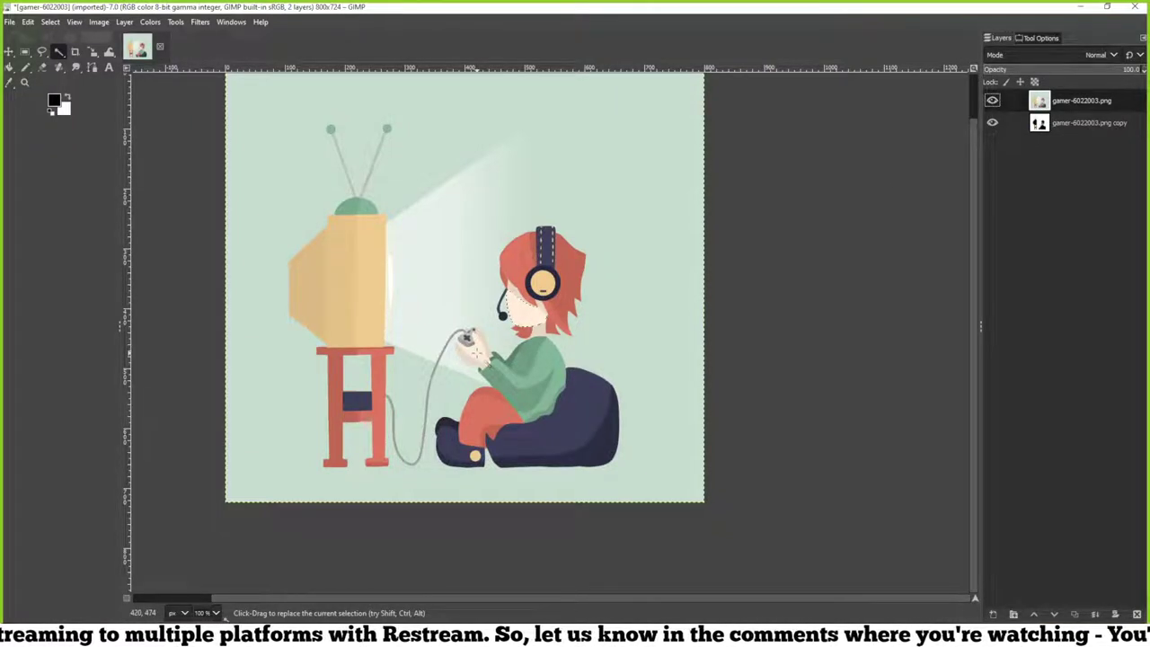
left_click(1040, 124)
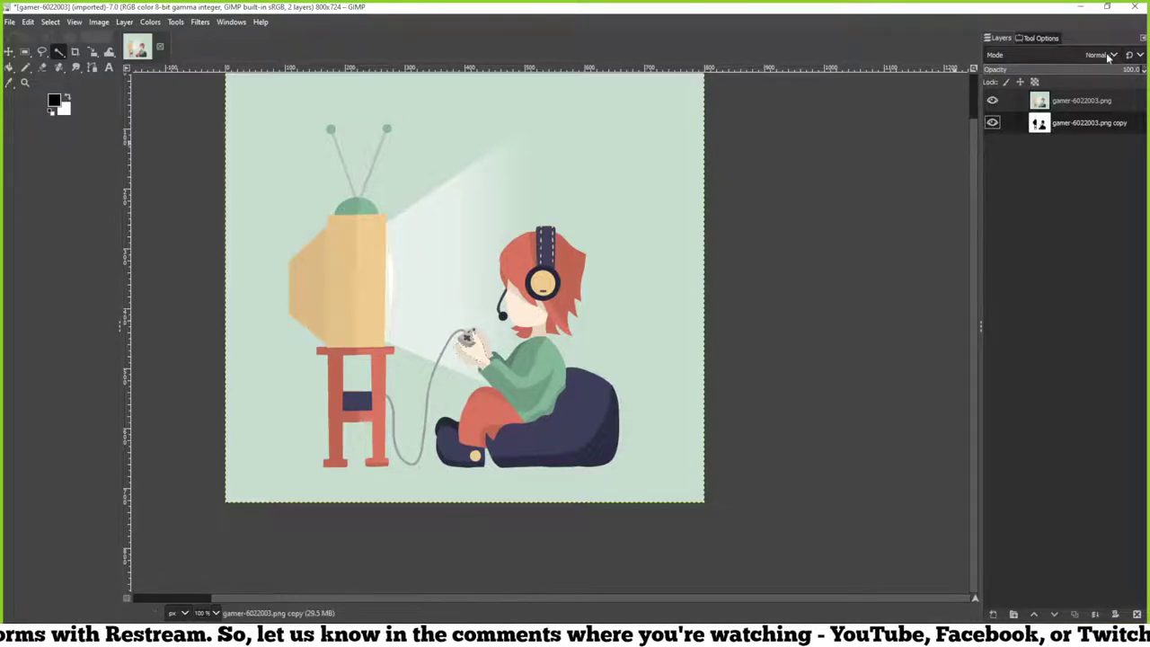
left_click(1041, 103)
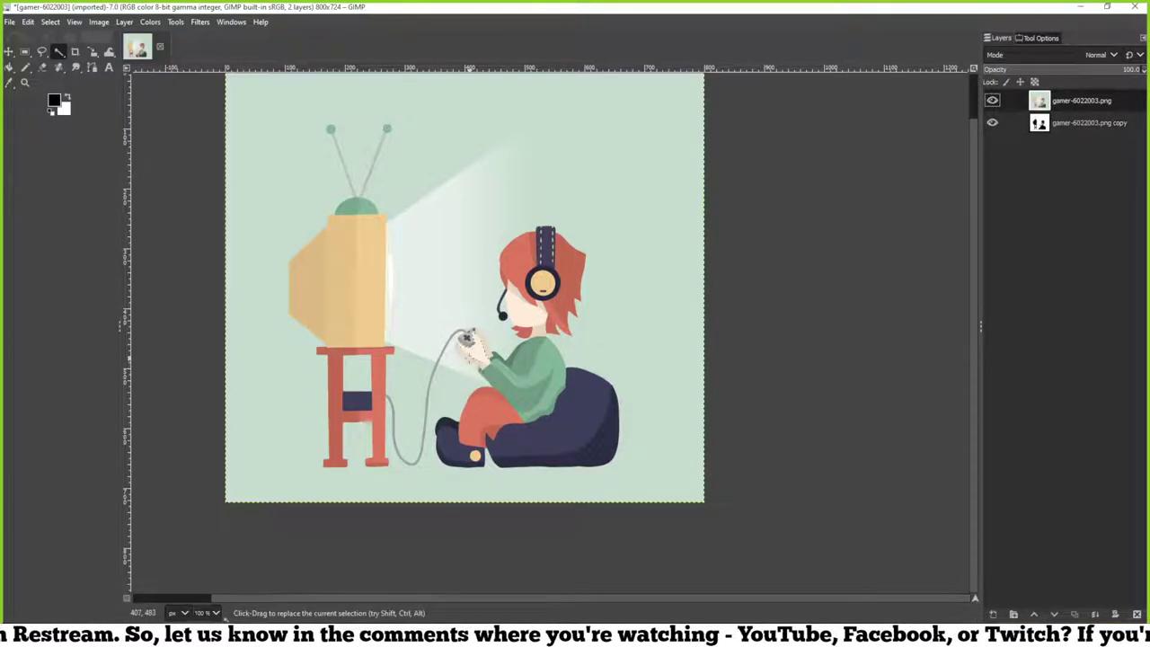
left_click(1038, 125)
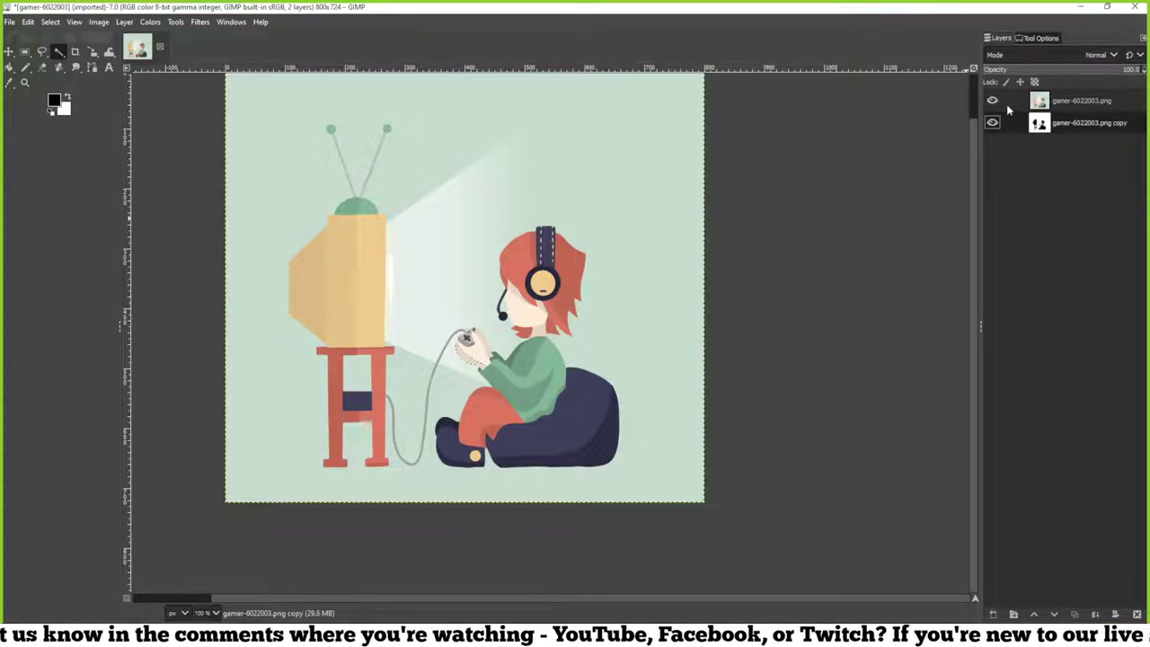
left_click(1039, 102)
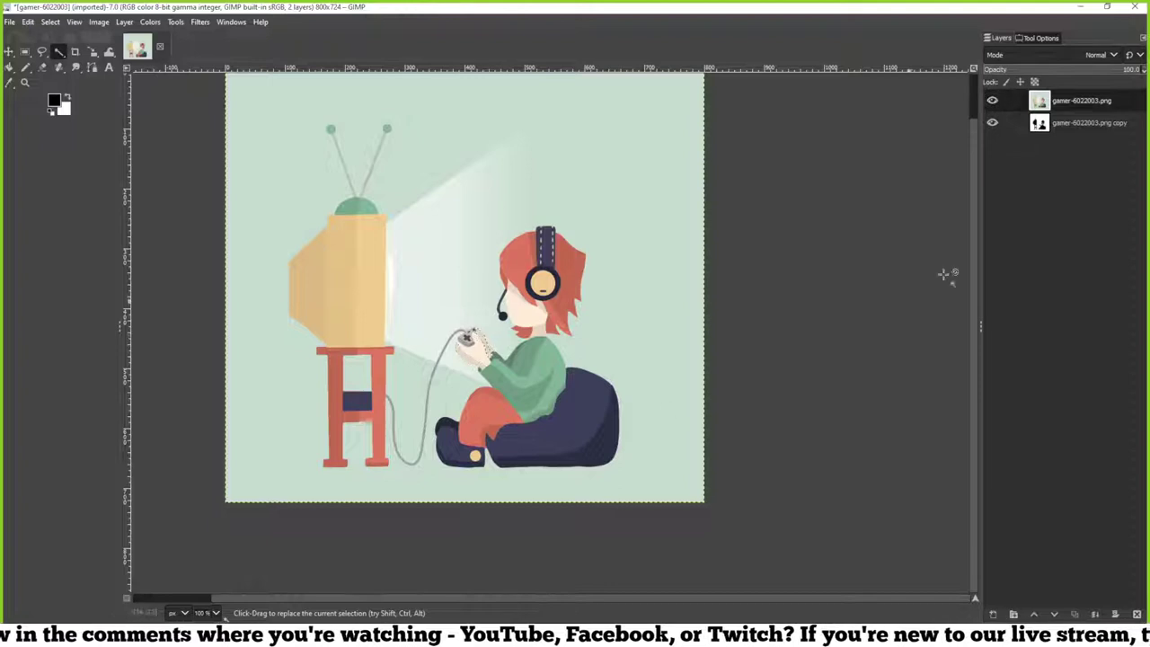
left_click(1041, 126)
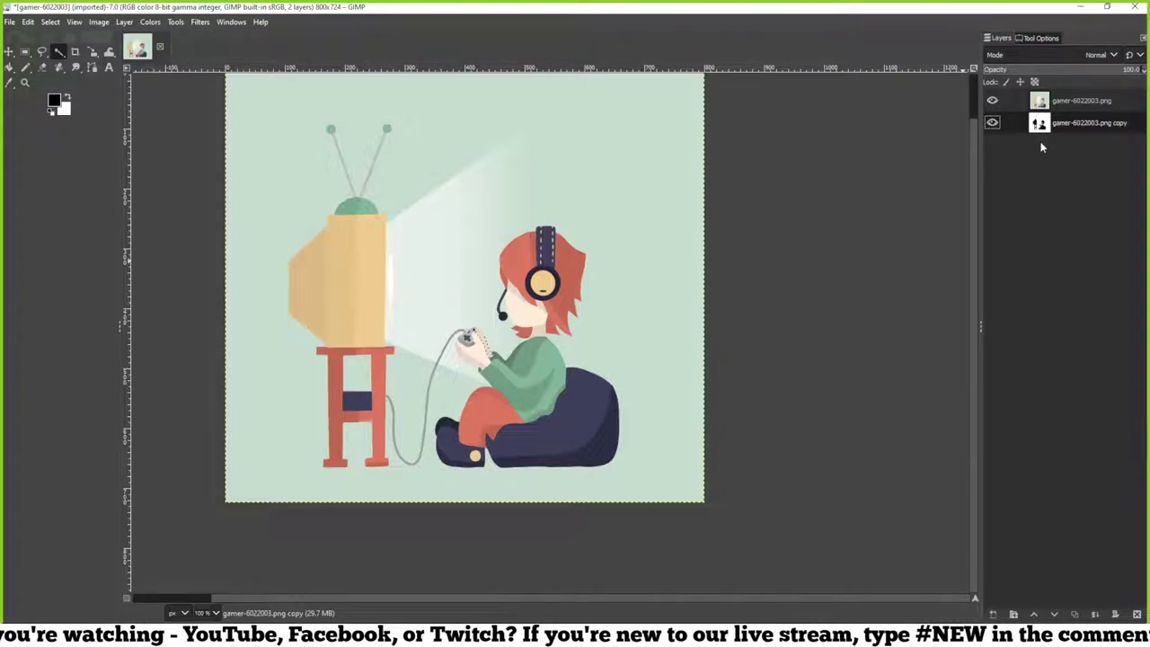
left_click(991, 100)
left_click(992, 100)
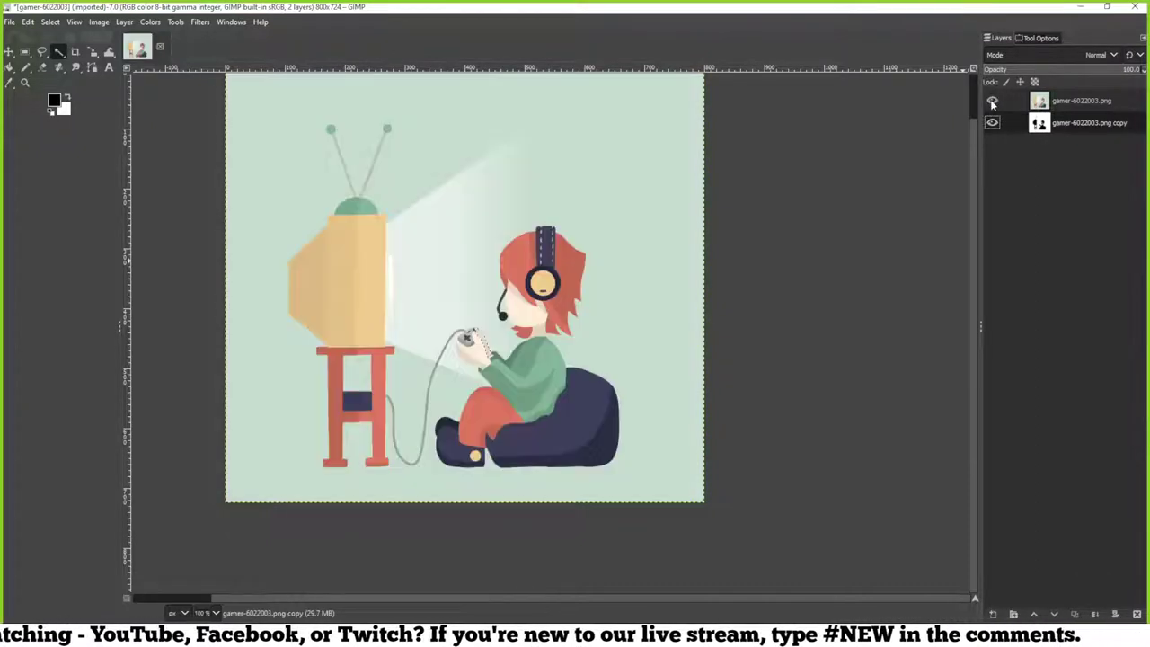
left_click(992, 102)
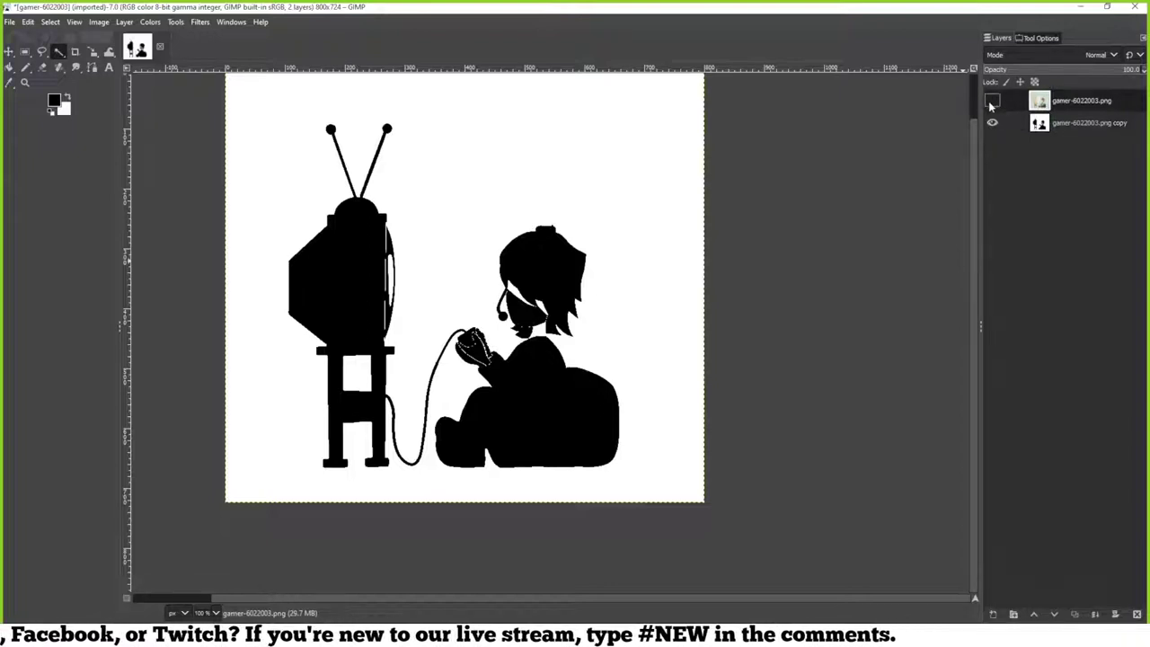
left_click(992, 101)
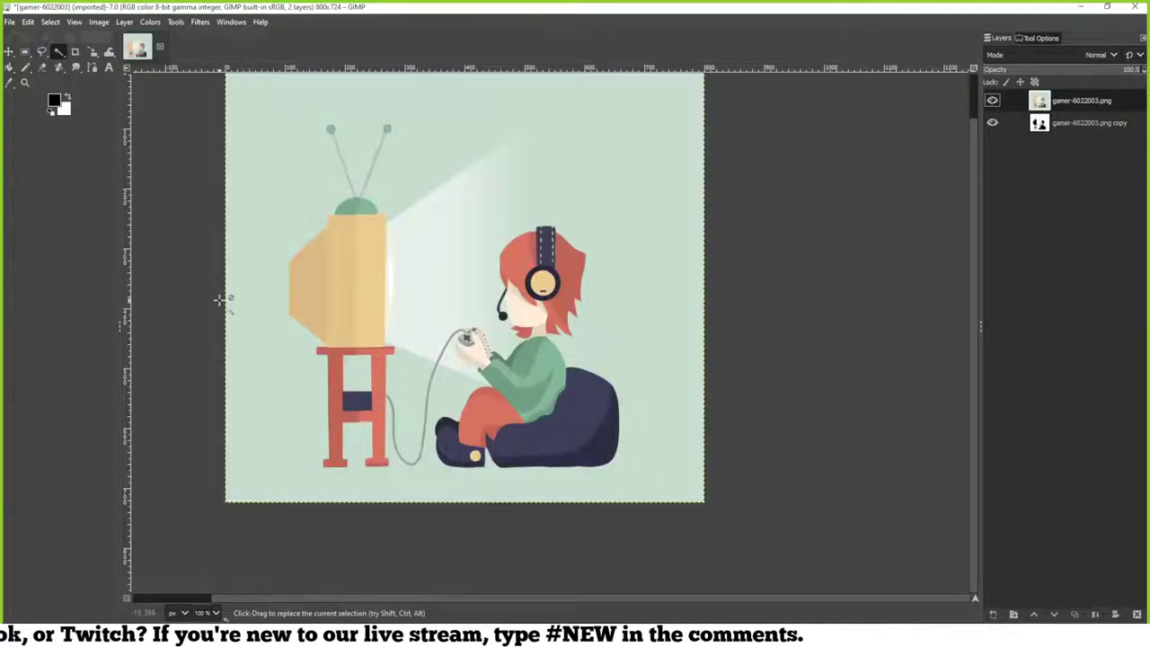
Hide the original layer and pencil black over the white gaps in the gamer's face, neck and hands on the silhouette copy
left_click(25, 67)
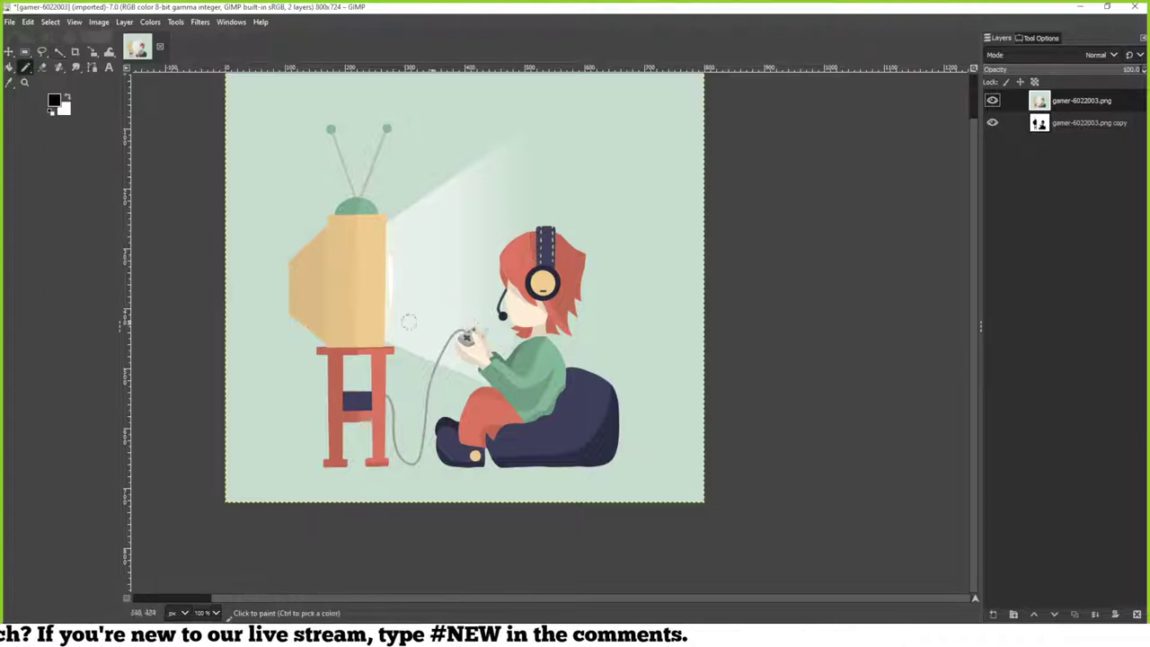
left_click(992, 99)
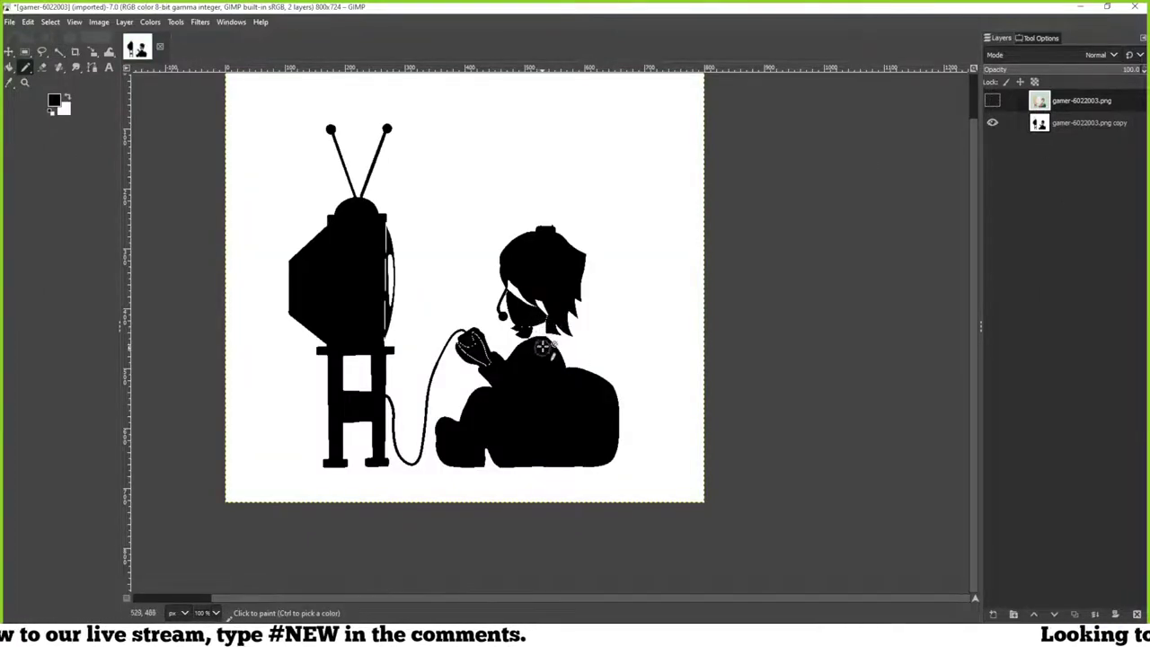
scroll(546, 341, "up", 3)
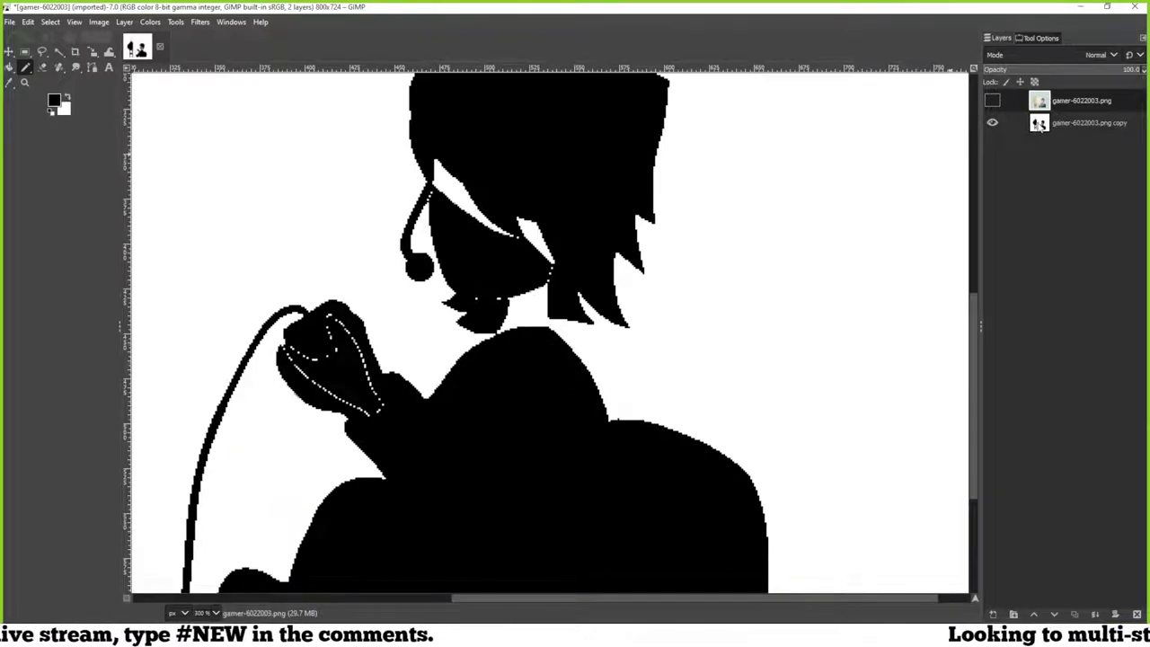
left_click(1040, 123)
mouse_move(475, 294)
left_mouse_down()
mouse_move(442, 175)
mouse_move(452, 159)
mouse_move(462, 193)
mouse_move(543, 233)
mouse_move(542, 275)
mouse_move(511, 333)
mouse_move(513, 282)
mouse_move(499, 305)
left_mouse_up()
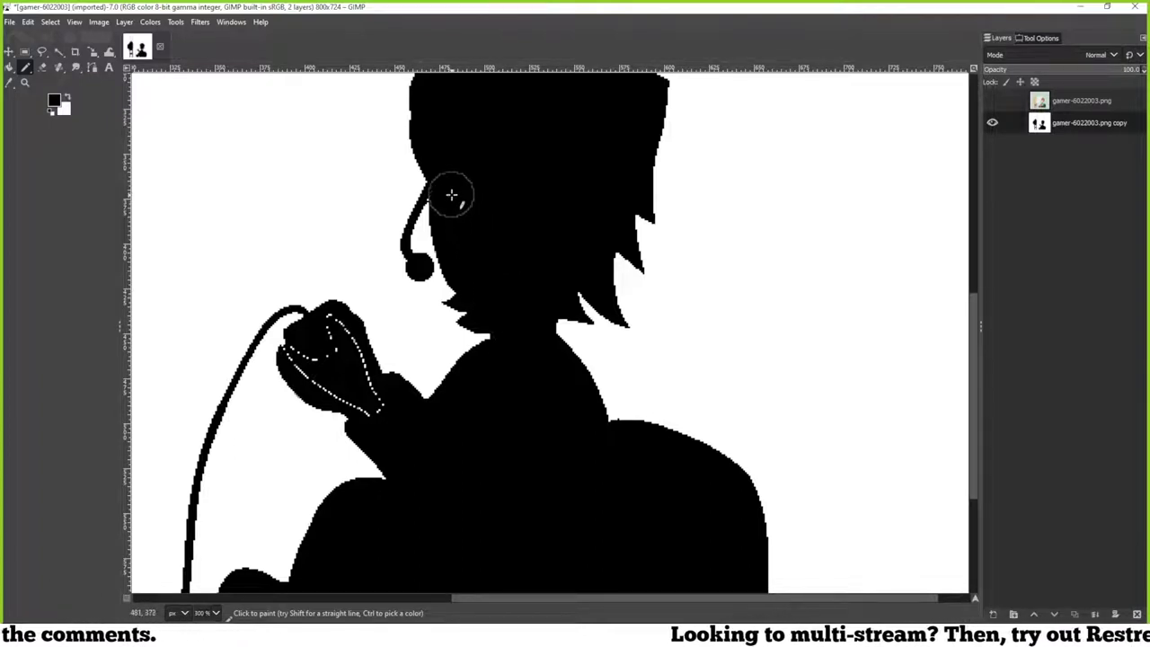
mouse_move(393, 422)
left_mouse_down()
mouse_move(337, 330)
mouse_move(373, 400)
mouse_move(335, 364)
mouse_move(304, 356)
mouse_move(334, 372)
left_mouse_up()
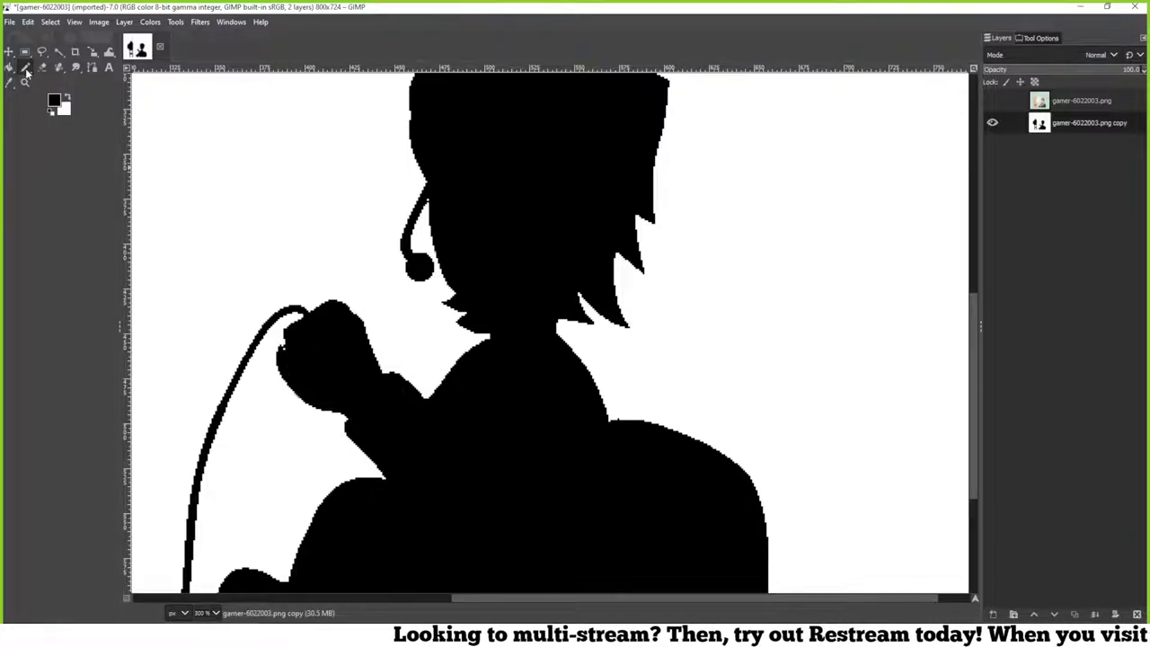
Set the pencil brush size to 20
left_click(1038, 39)
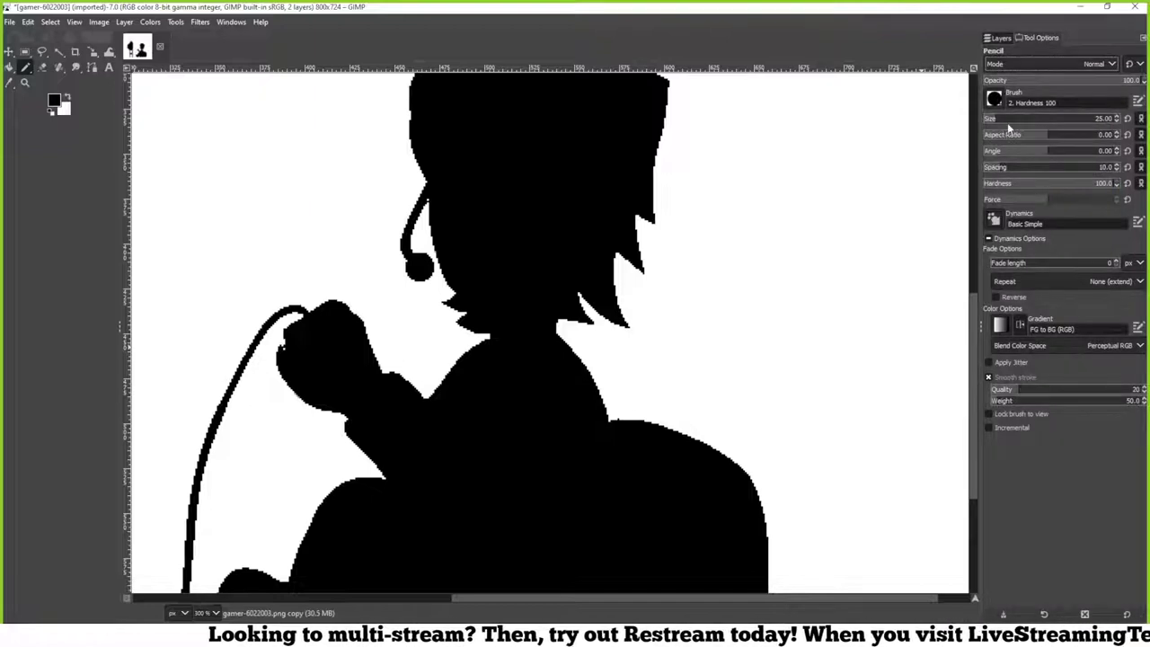
left_click(1098, 119)
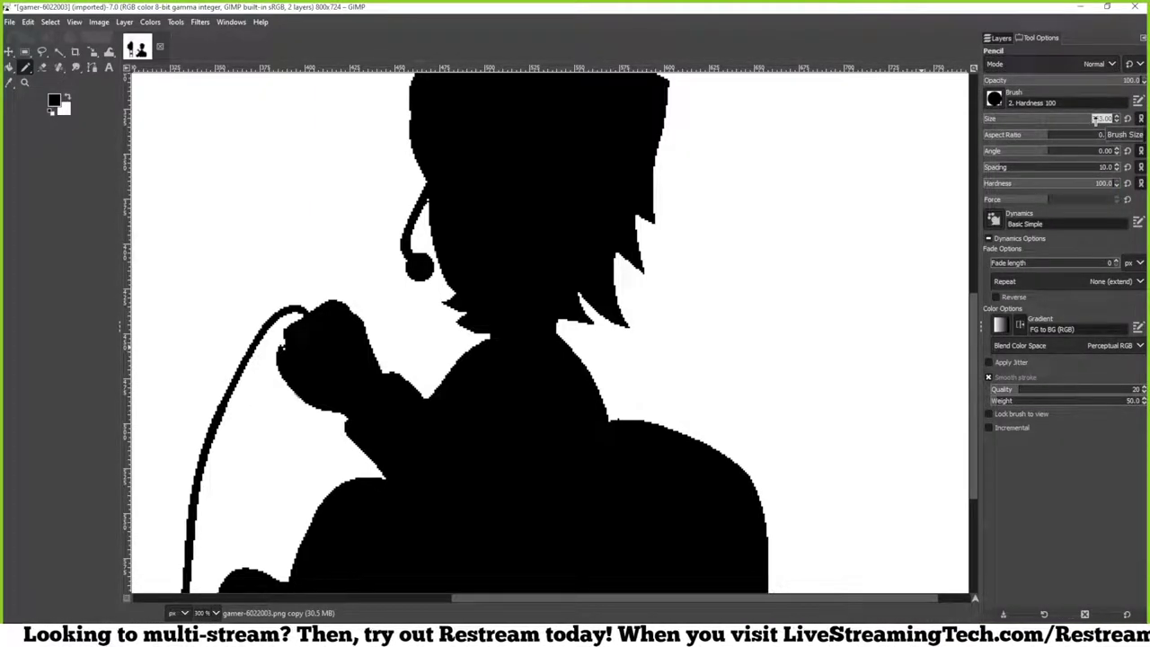
type("20")
key("Return")
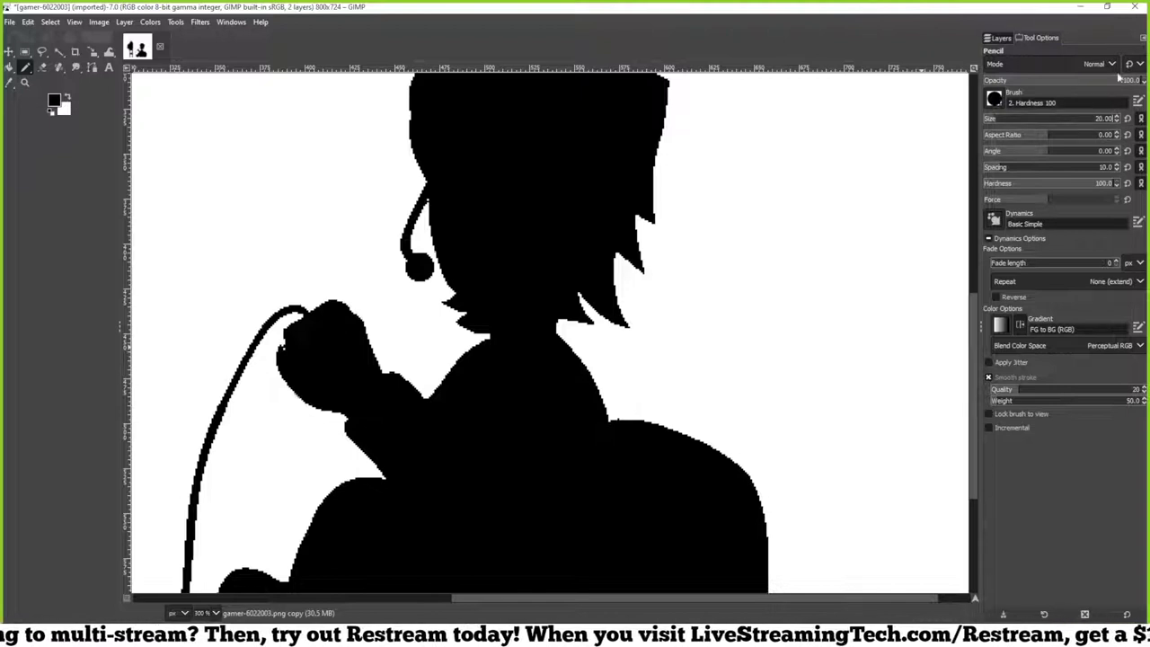
Switch the pencil brush to 2. Hardness 075 and back to 2. Hardness 100, with size 51
left_click(994, 100)
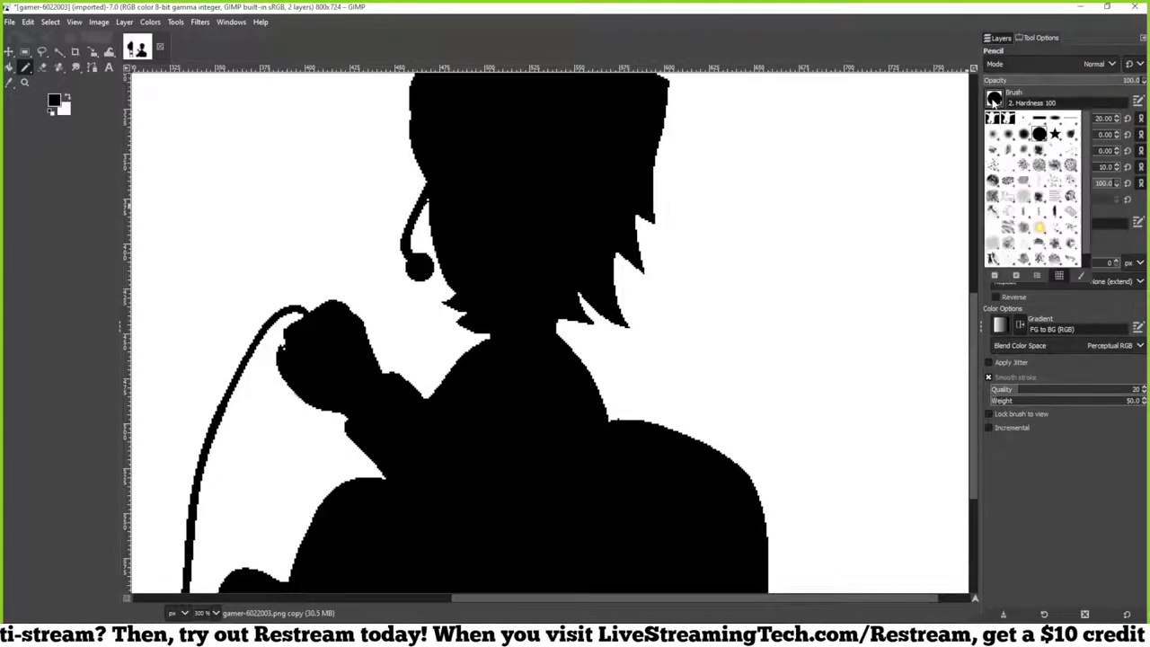
left_click(1039, 134)
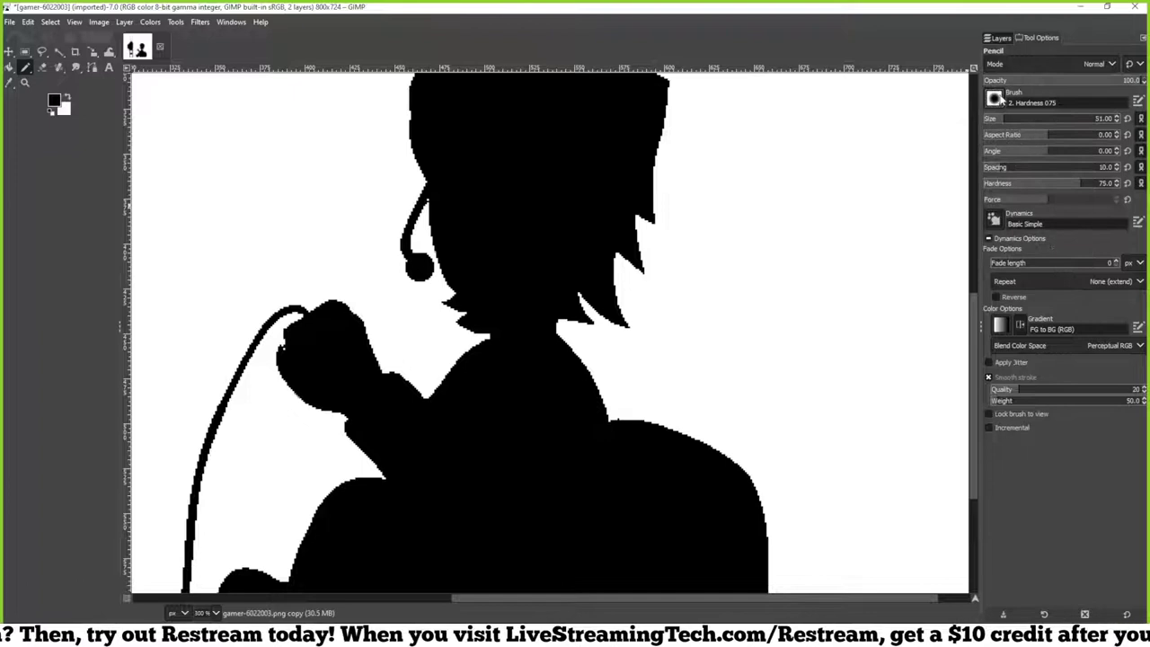
left_click(994, 100)
left_click(1039, 134)
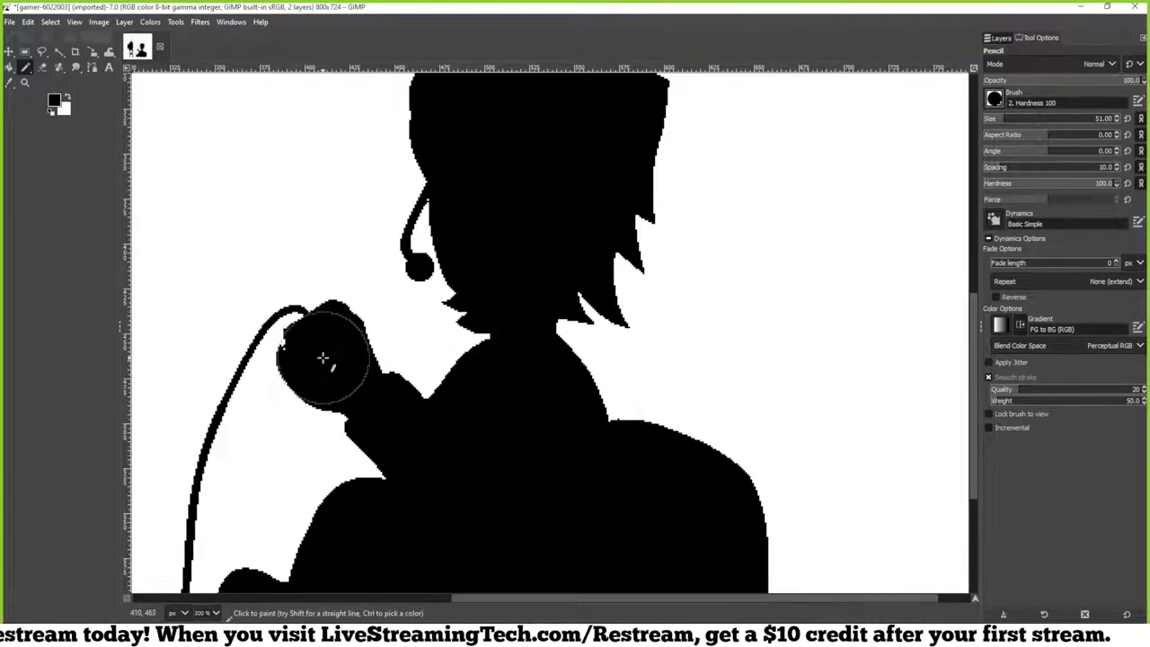
Pencil black over the remaining white slivers along the TV screen on the silhouette copy
scroll(461, 436, "down", 1)
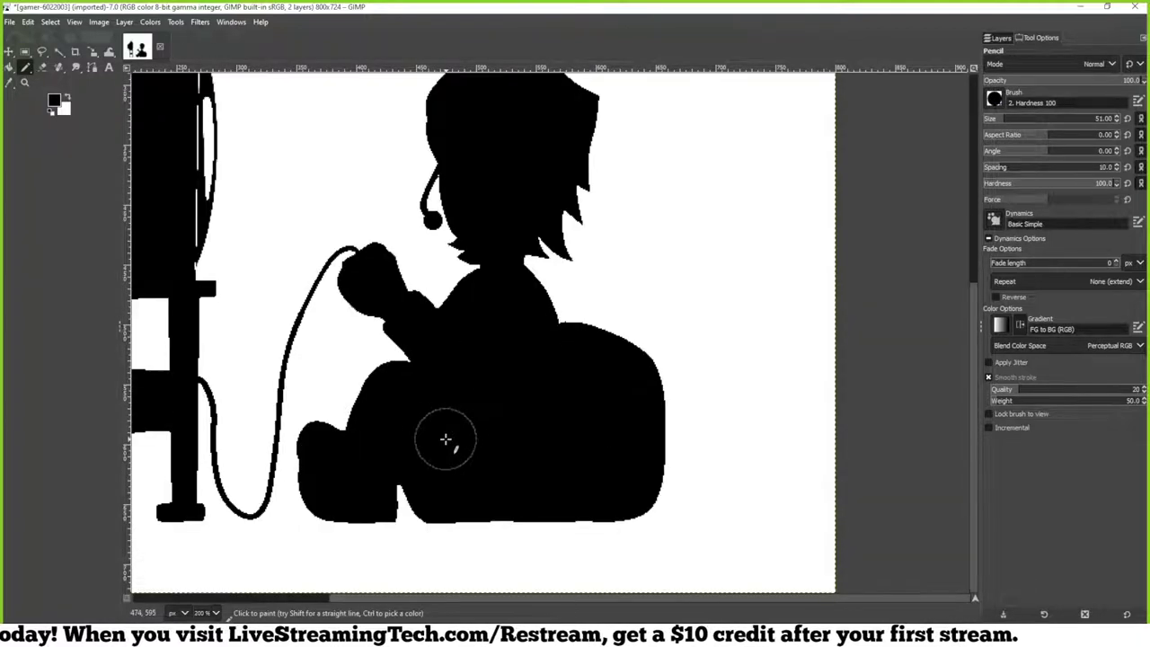
scroll(208, 257, "up", 3)
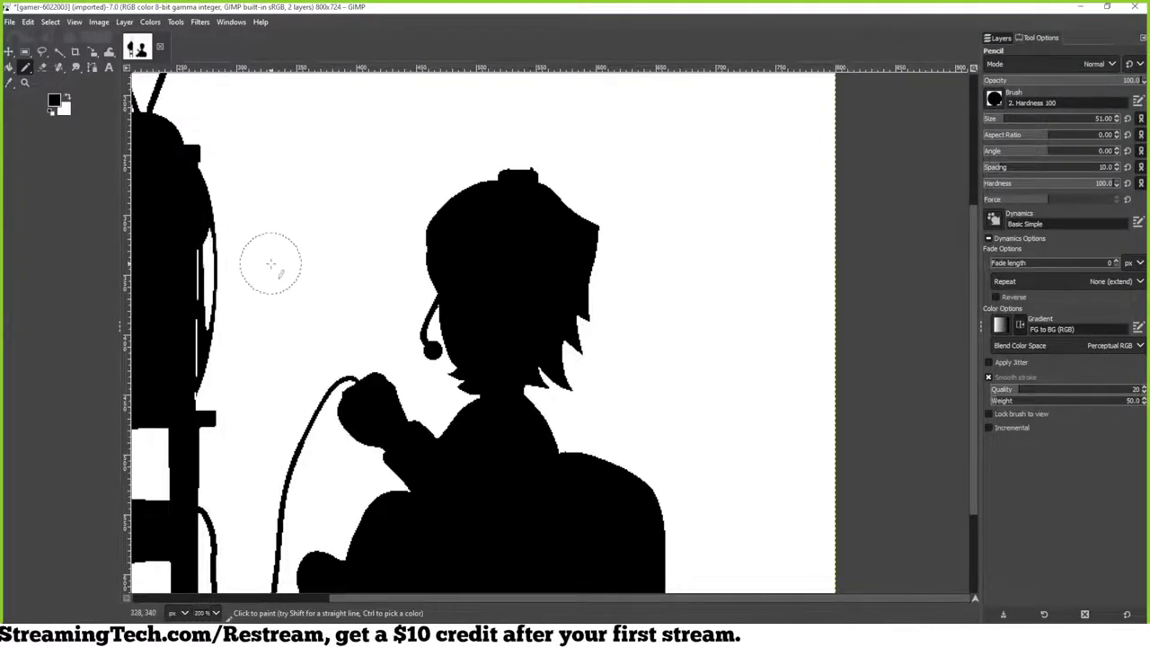
left_click(180, 233)
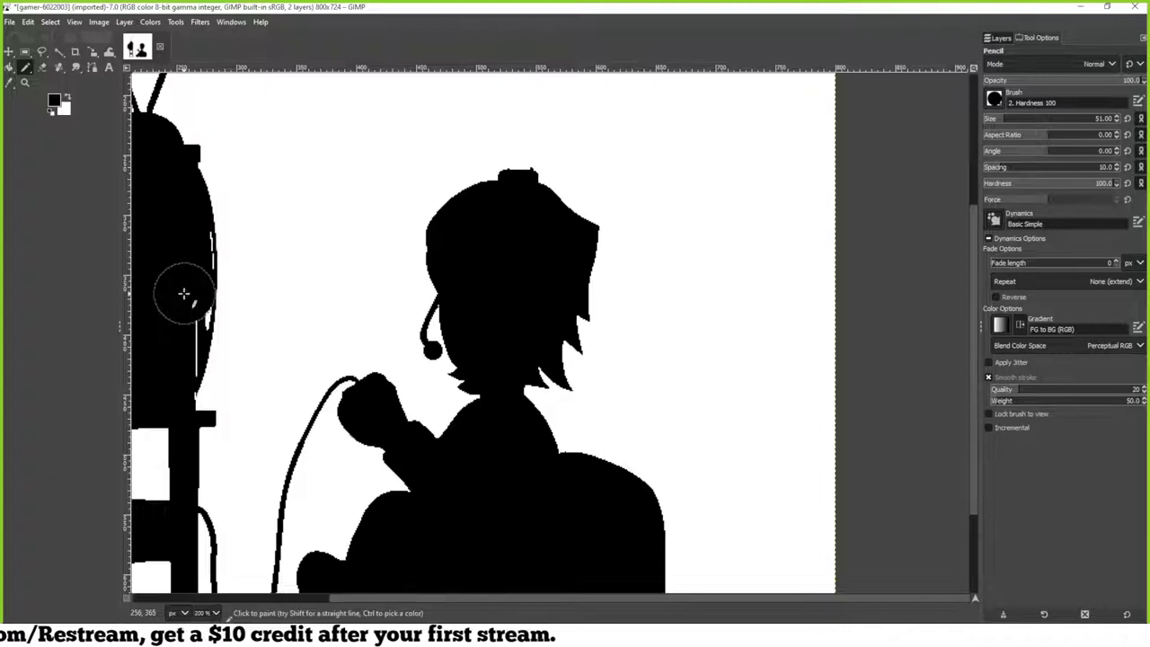
left_click(174, 333, "shift")
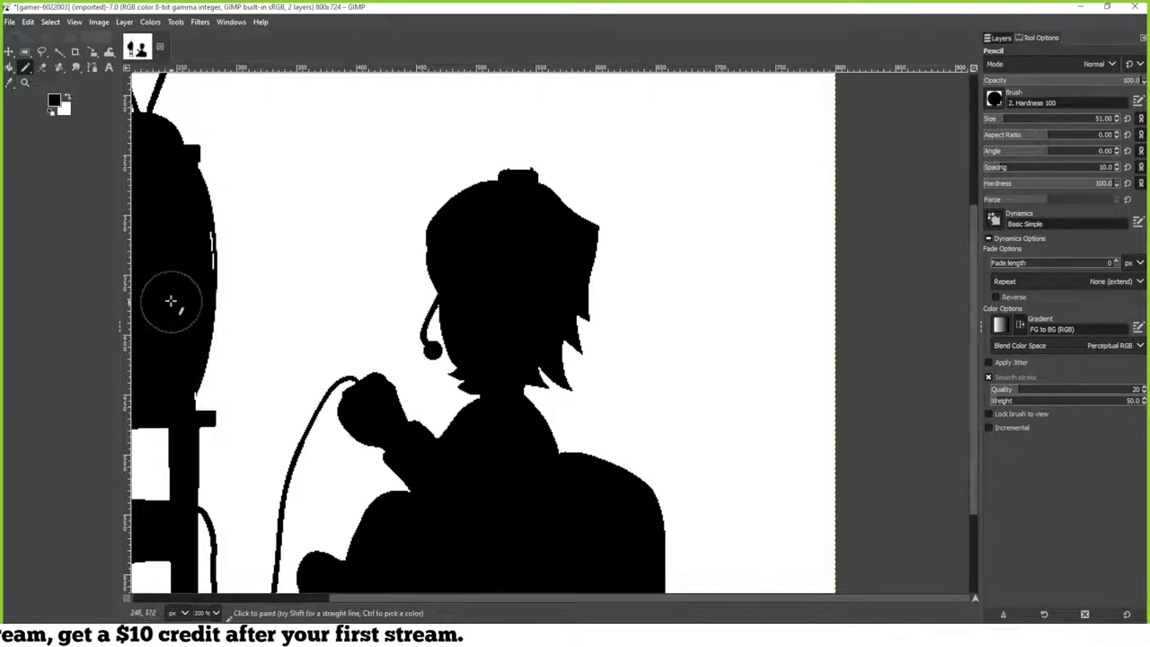
left_click(186, 258)
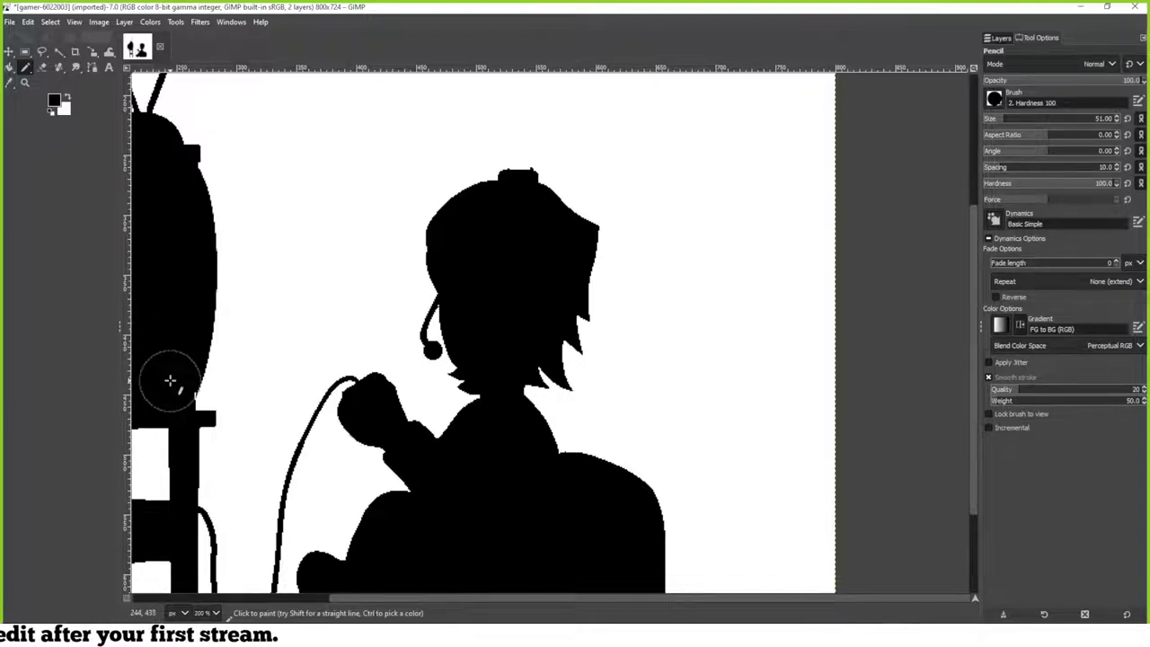
Draw a straight black pencil line across the white area above the gamer's head and undo it
left_click(268, 133)
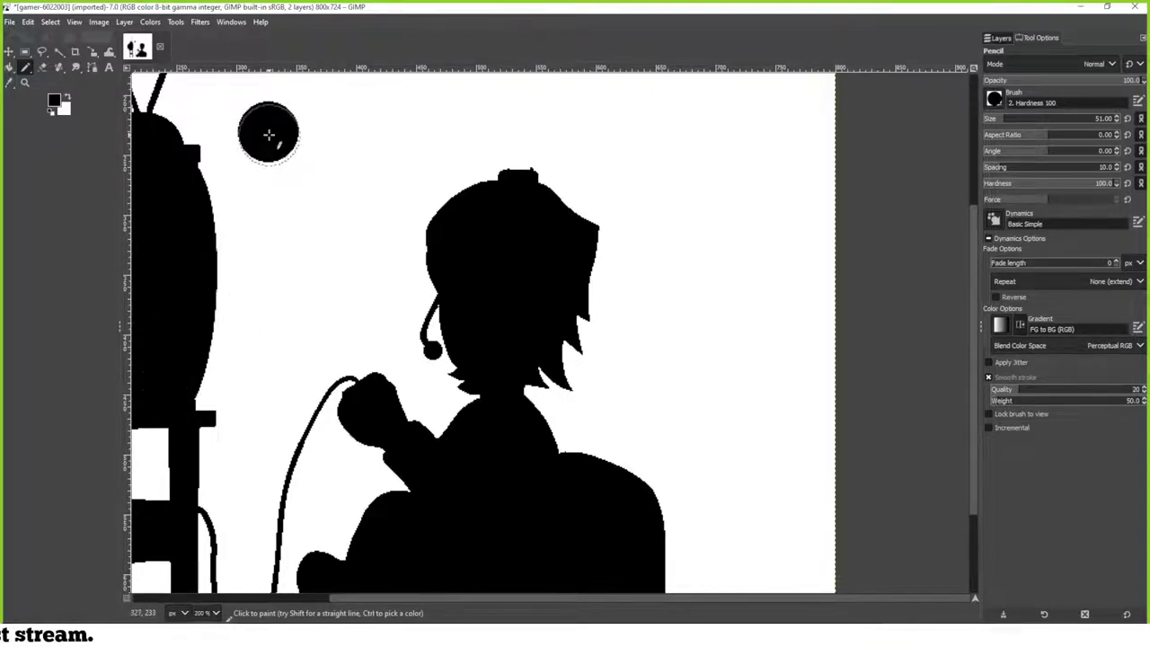
left_click(684, 117, "shift")
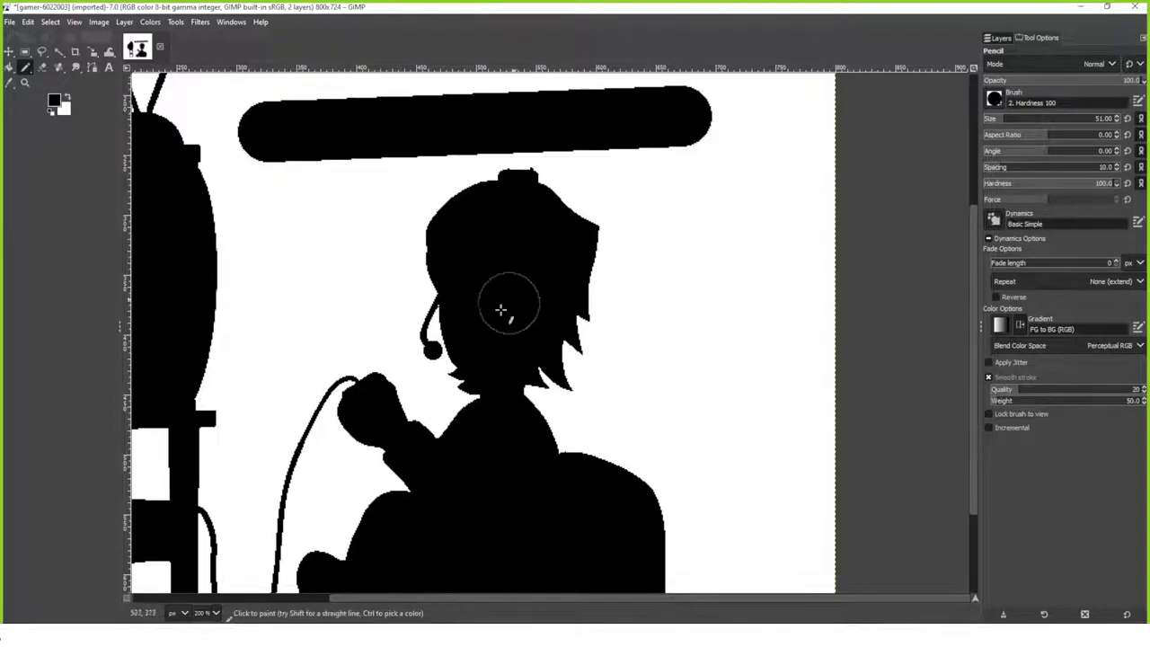
key("ctrl+z")
key("ctrl+z")
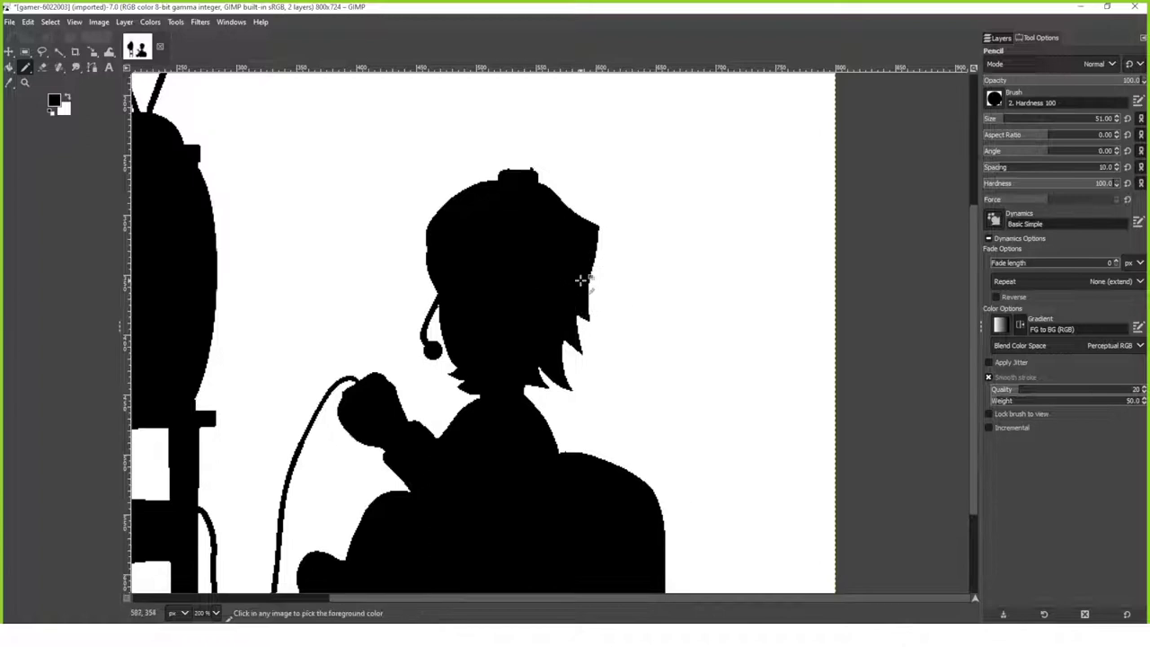
Invert the colors of the silhouette copy and copy that layer to the clipboard
scroll(586, 278, "down", 3, "ctrl")
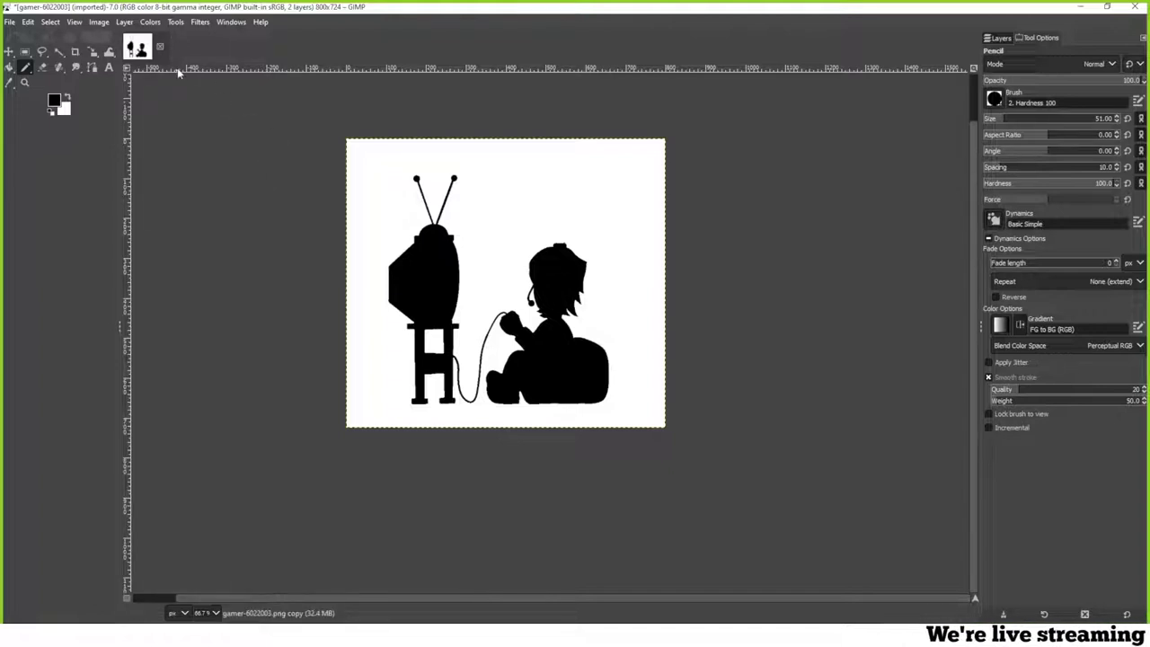
left_click(156, 23)
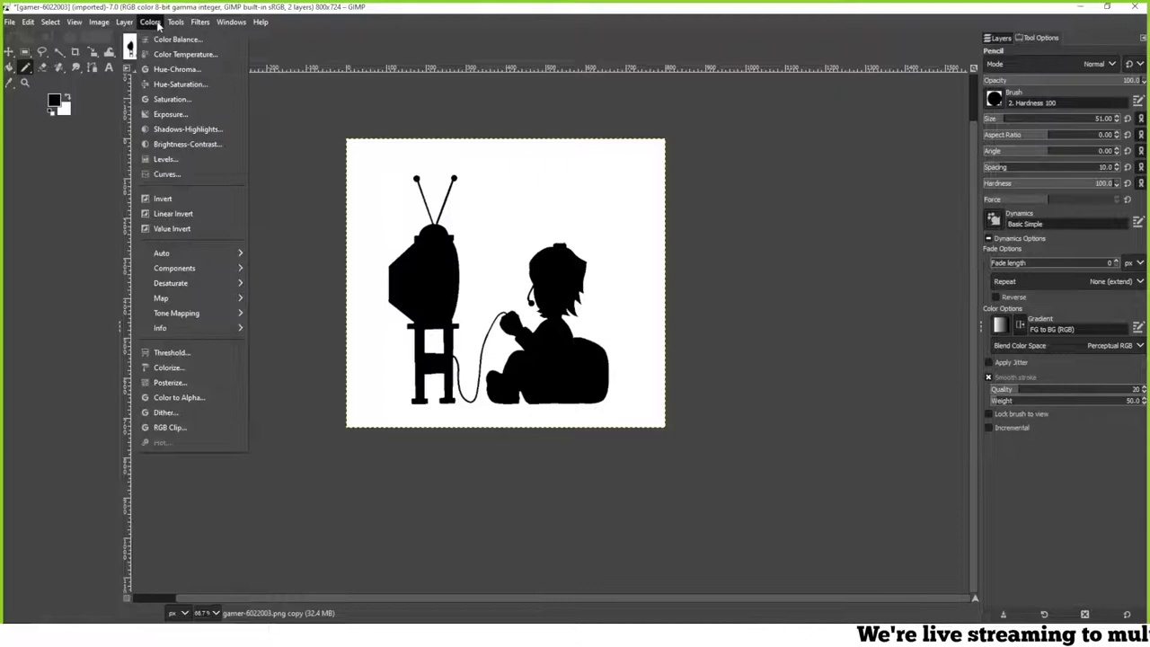
left_click(163, 199)
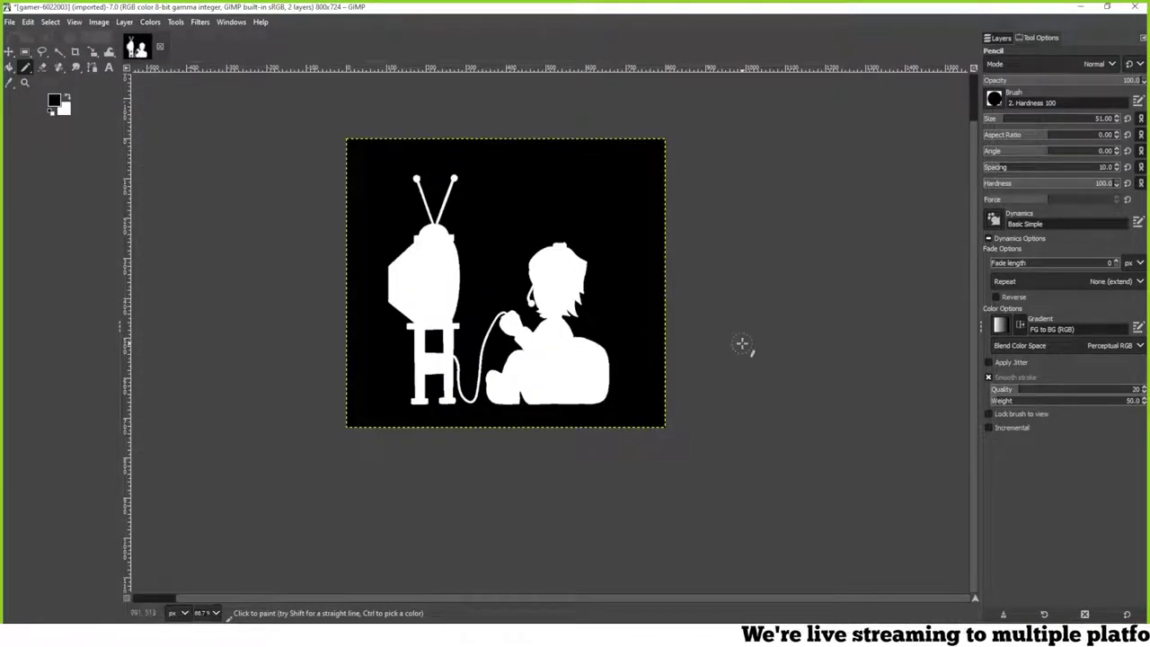
key("ctrl")
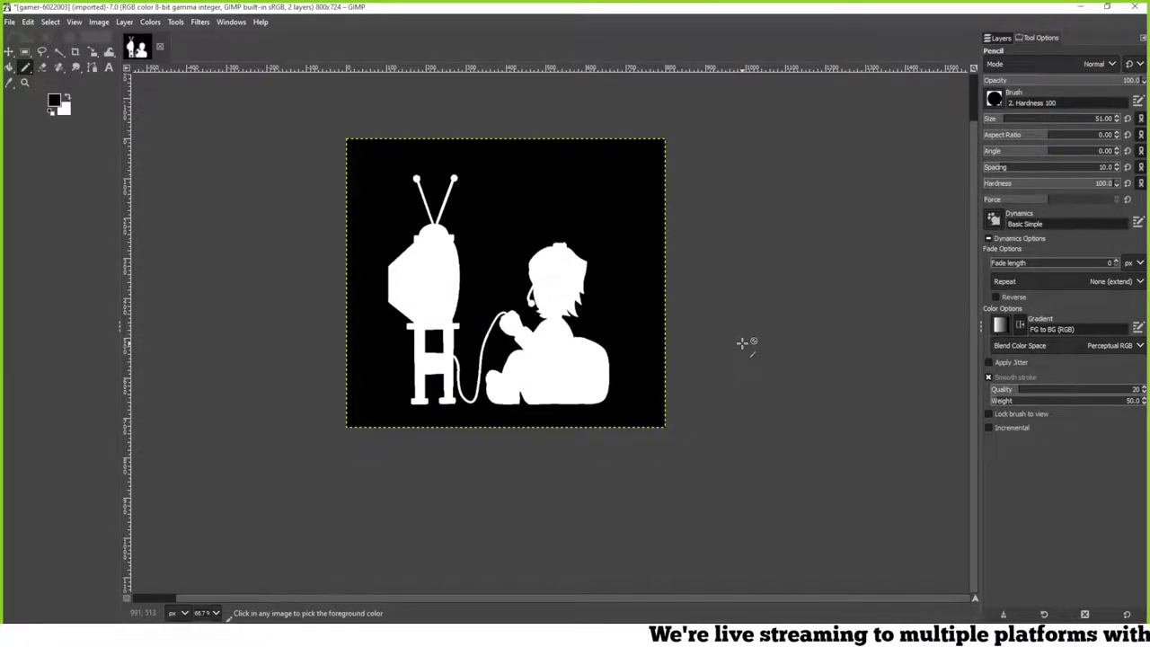
key("ctrl+c")
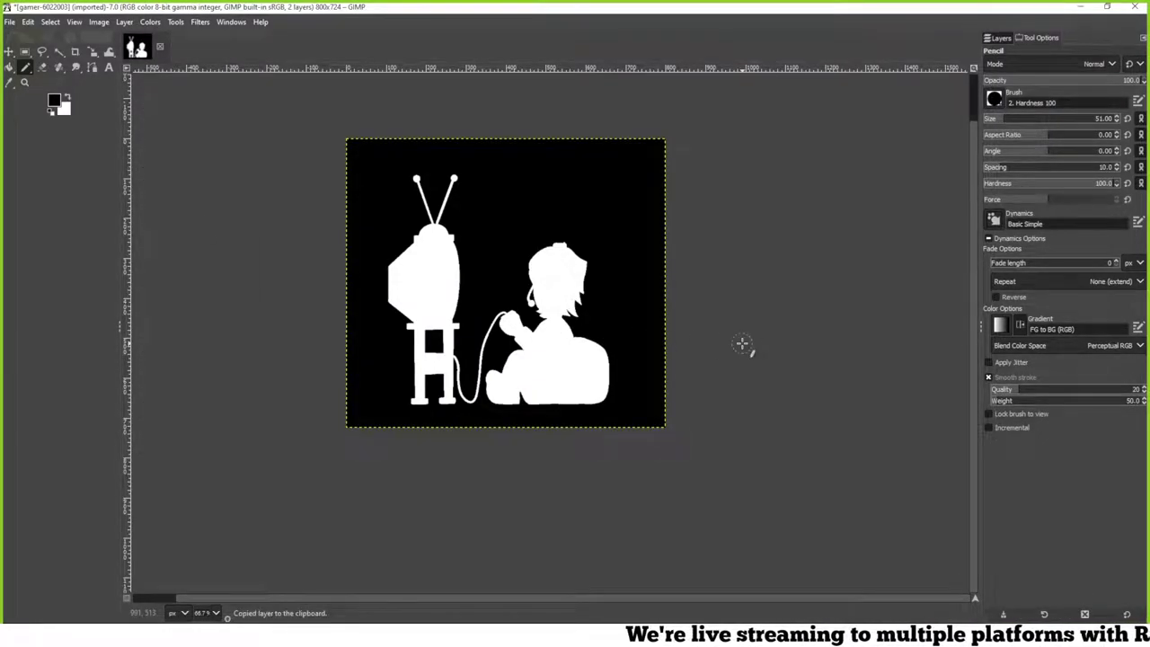
Show the original gamer layer and add a White (full opacity) layer mask to it
left_click(1002, 39)
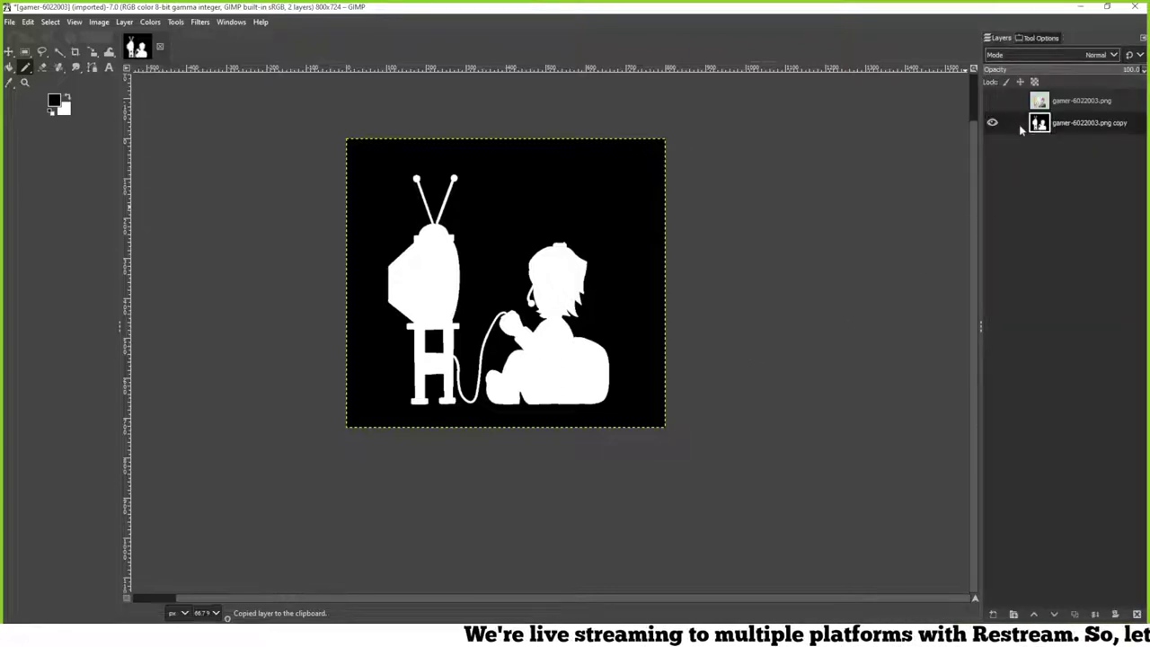
left_click(992, 102)
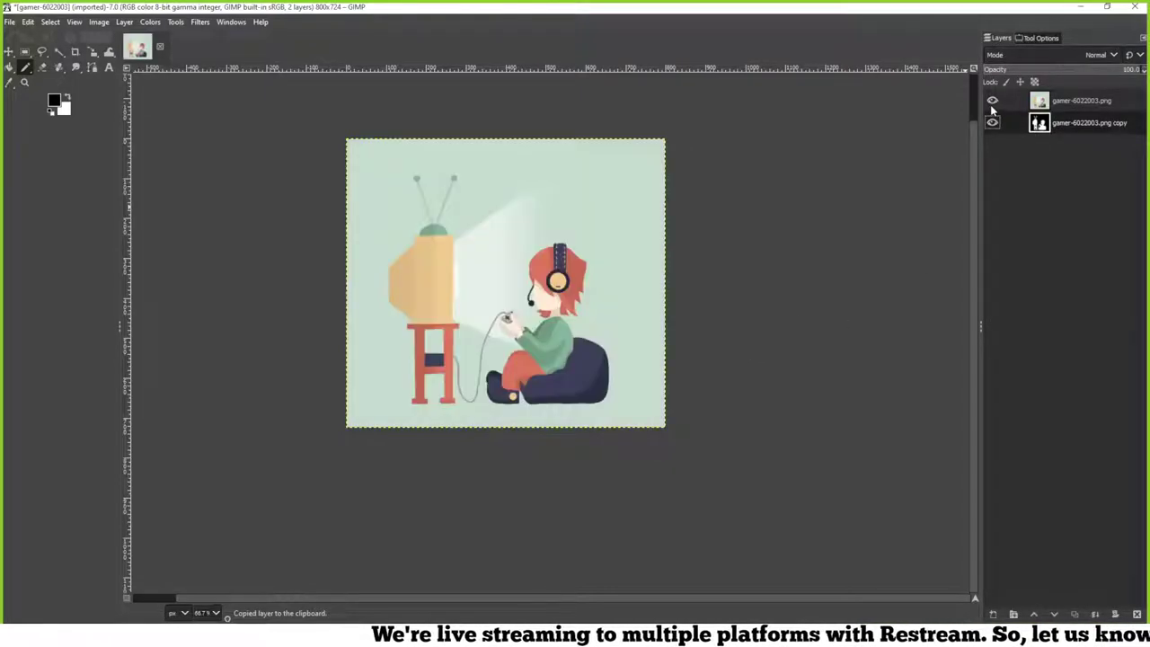
right_click(1041, 102)
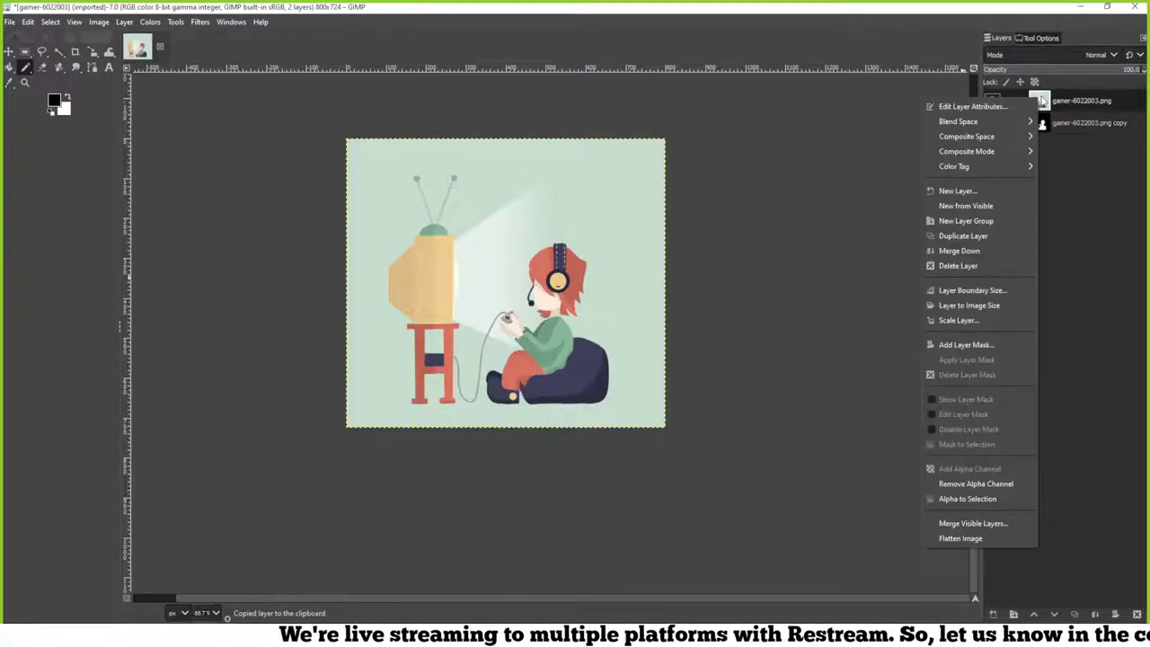
left_click(967, 344)
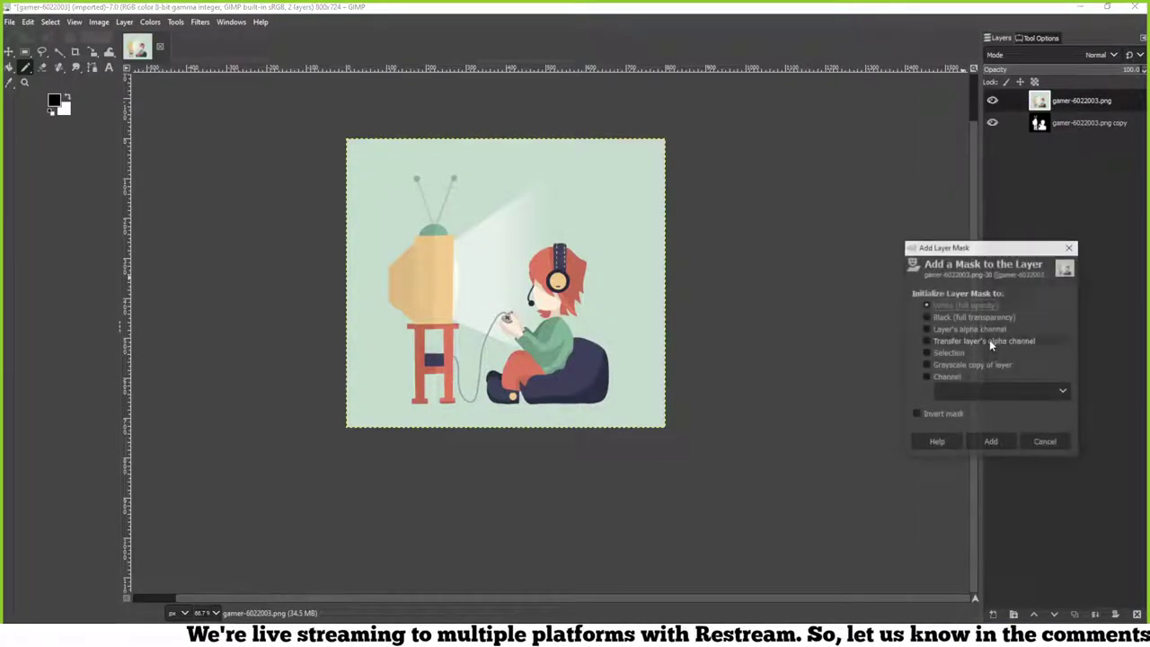
left_click(992, 441)
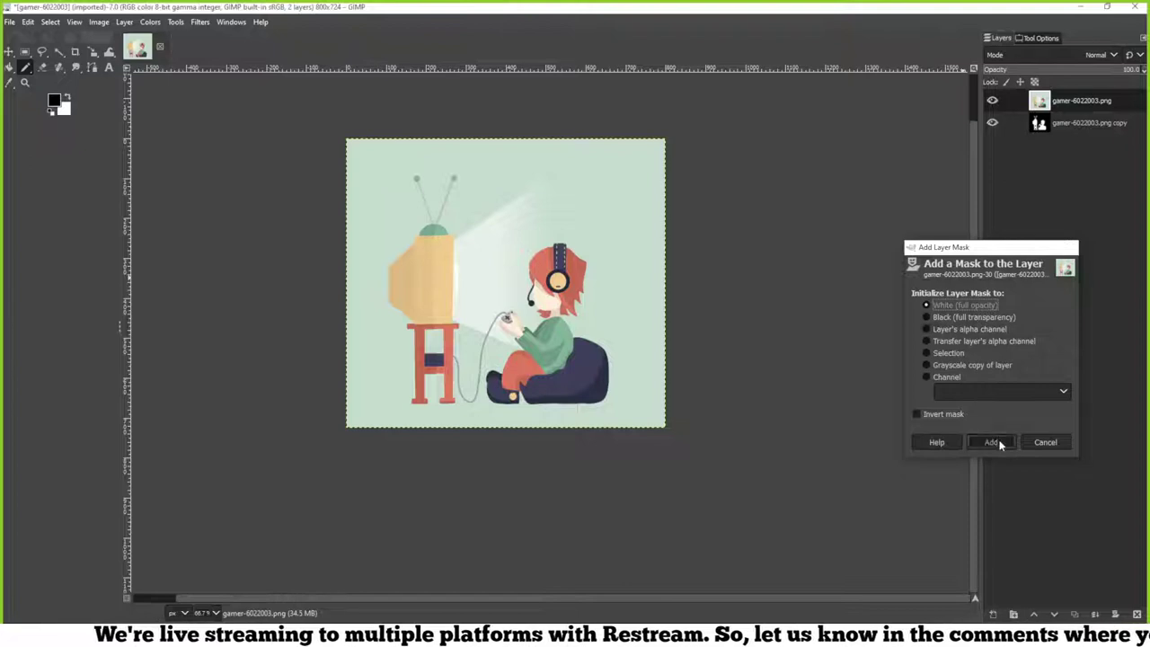
Paste the inverted silhouette into the original layer's mask, hide the silhouette copy and anchor the floating selection
key("ctrl+v")
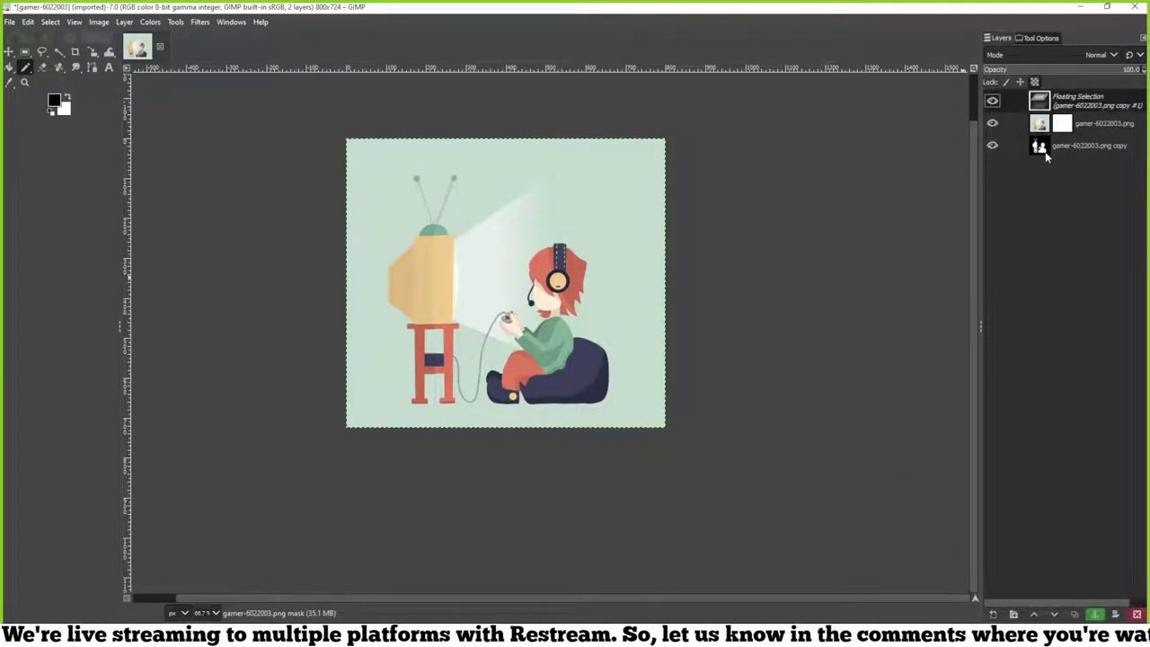
left_click(992, 145)
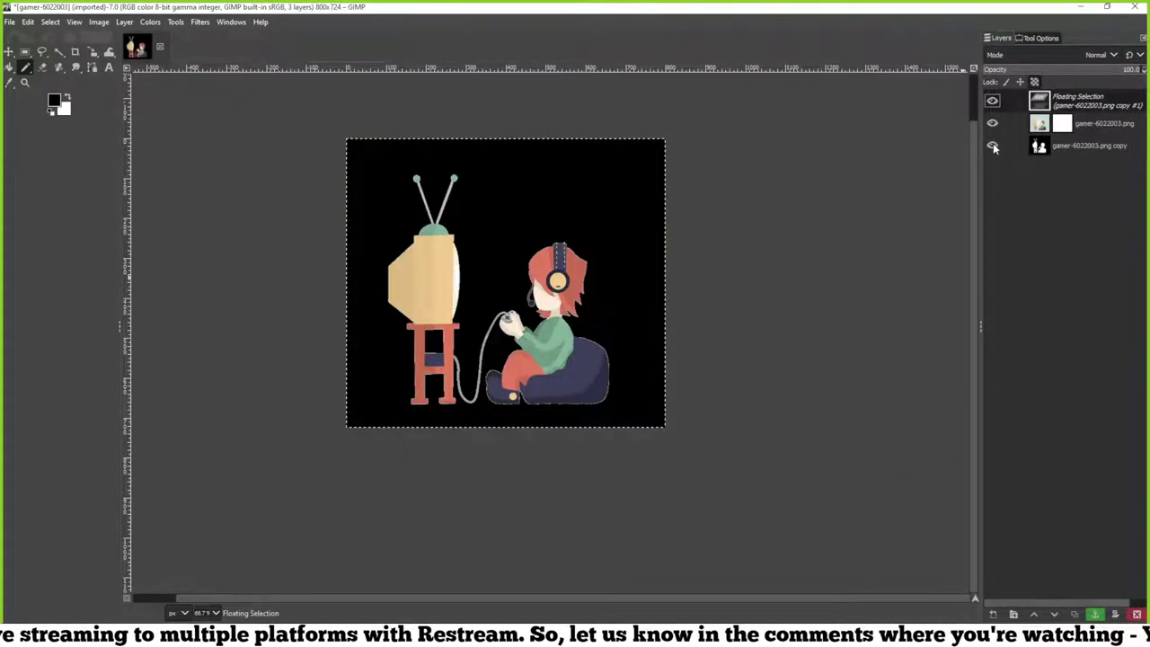
left_click(1097, 616)
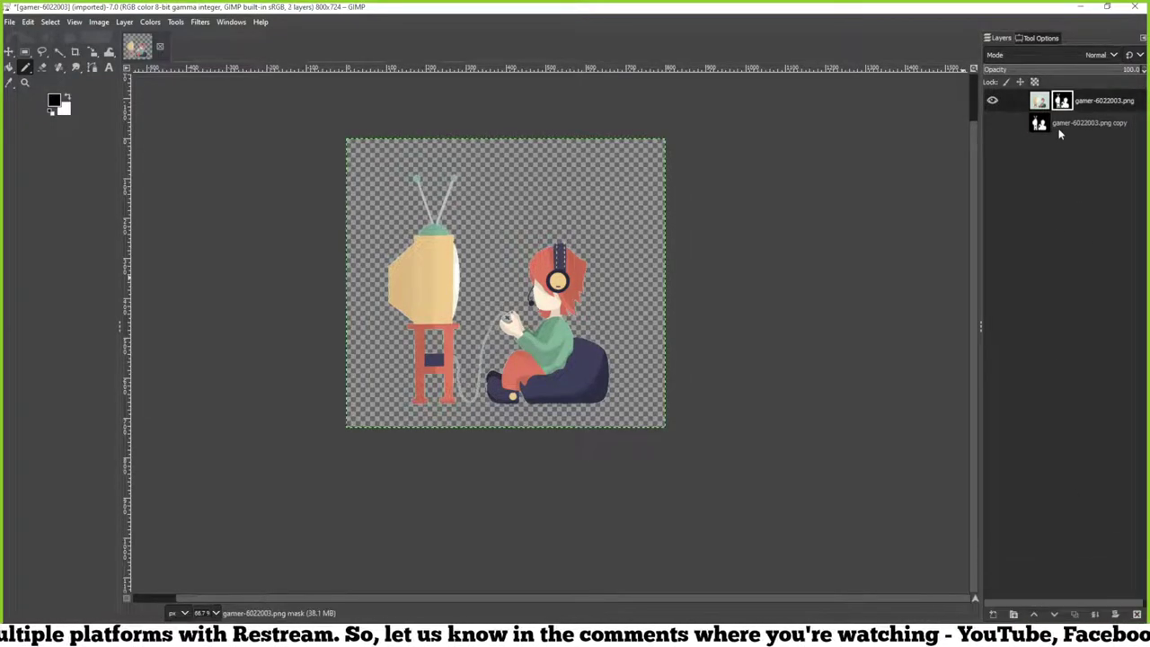
Duplicate the masked gamer layer, keeping the original hidden, and apply the layer mask on the duplicate
left_click(1075, 614)
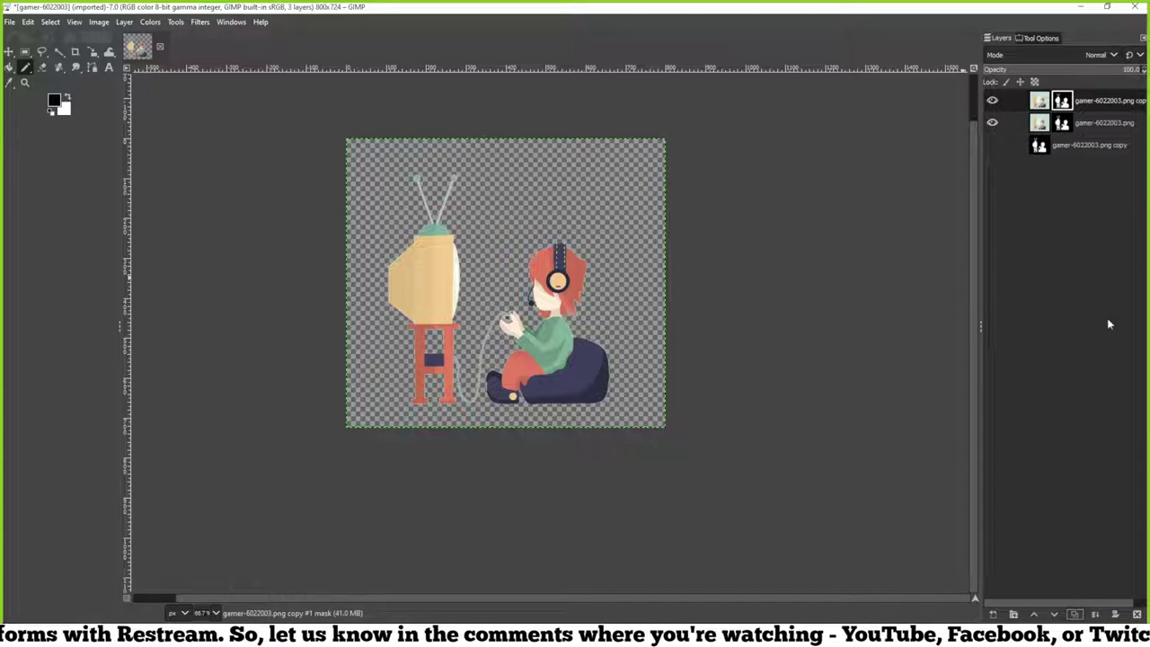
left_click(992, 123)
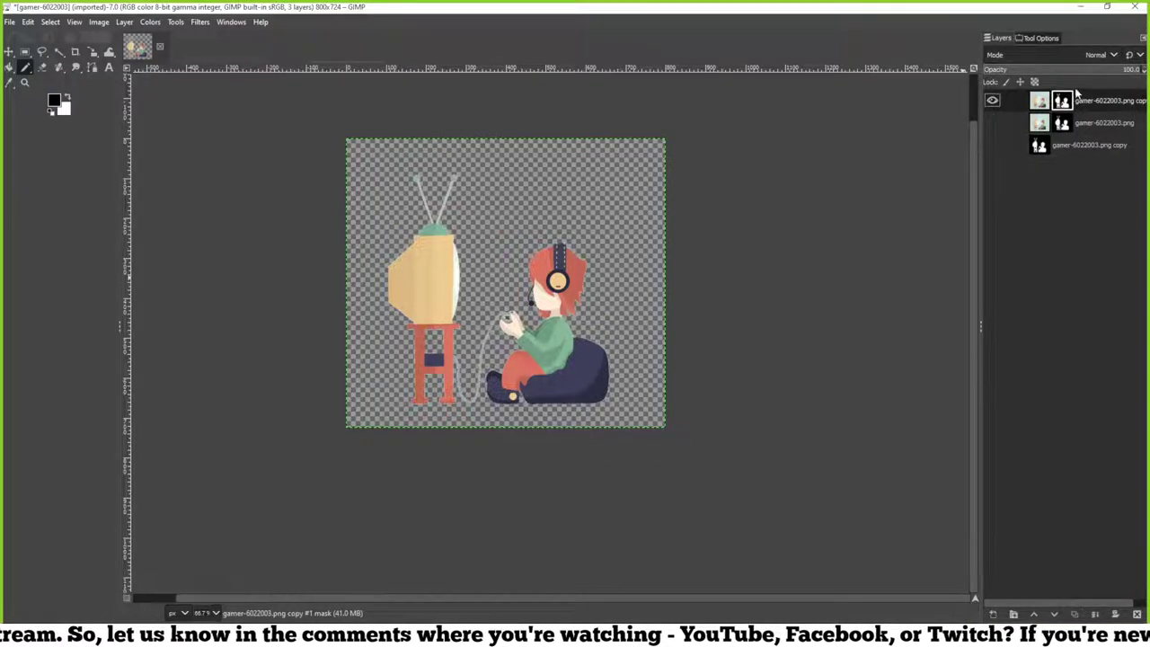
right_click(1048, 101)
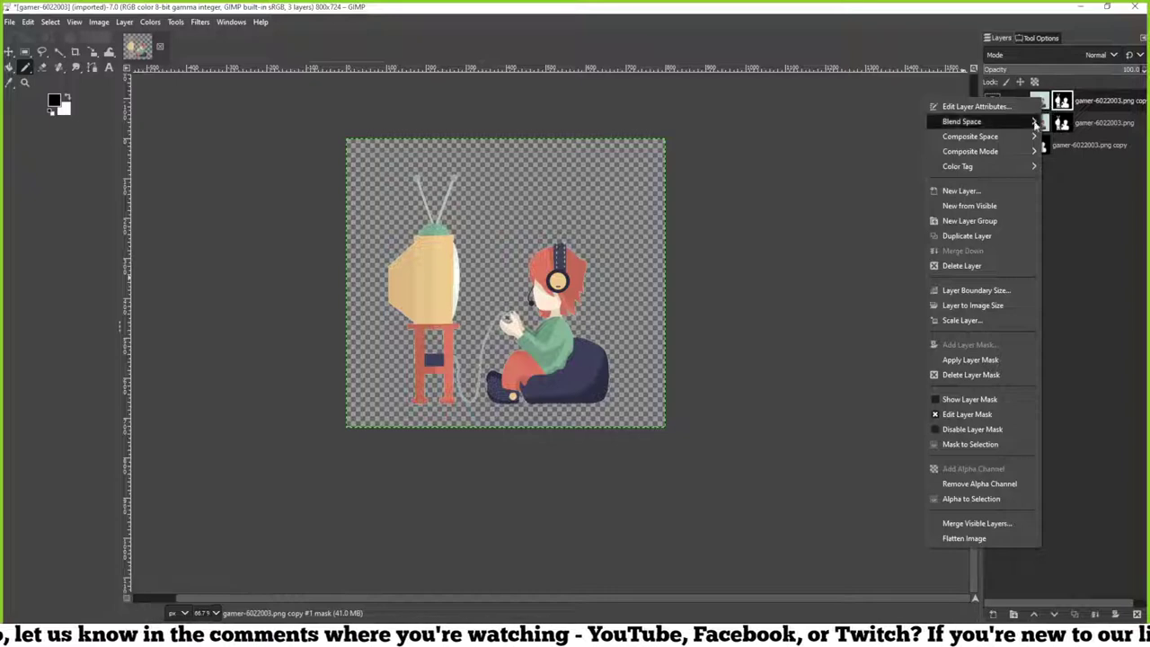
left_click(968, 359)
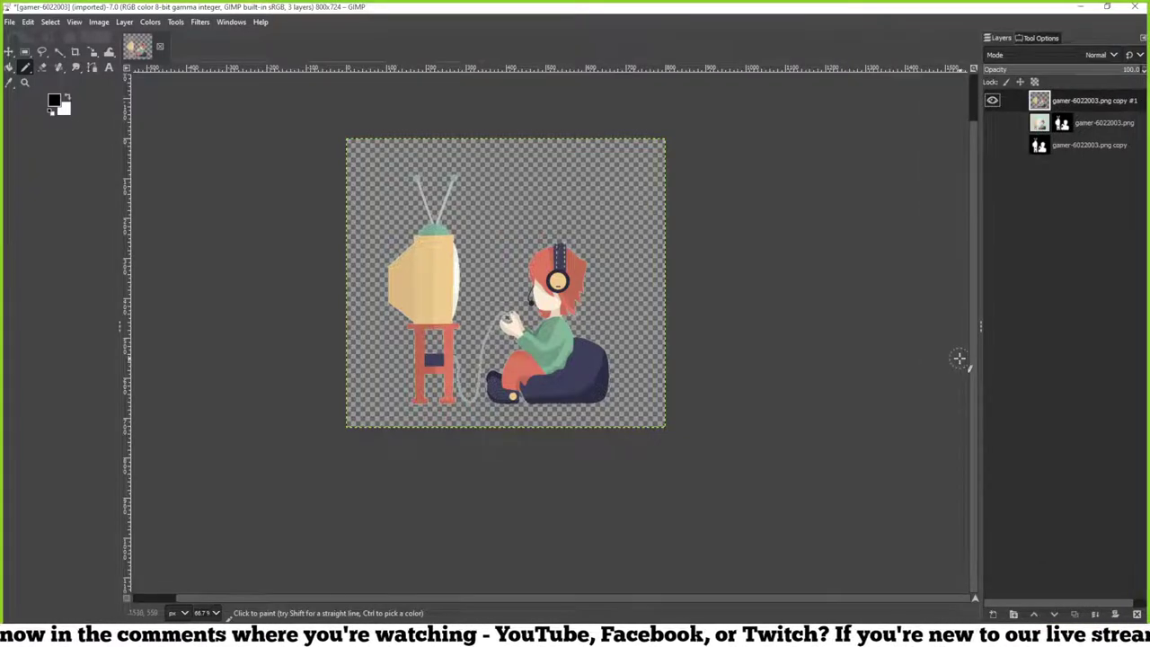
key("ctrl+shift+e")
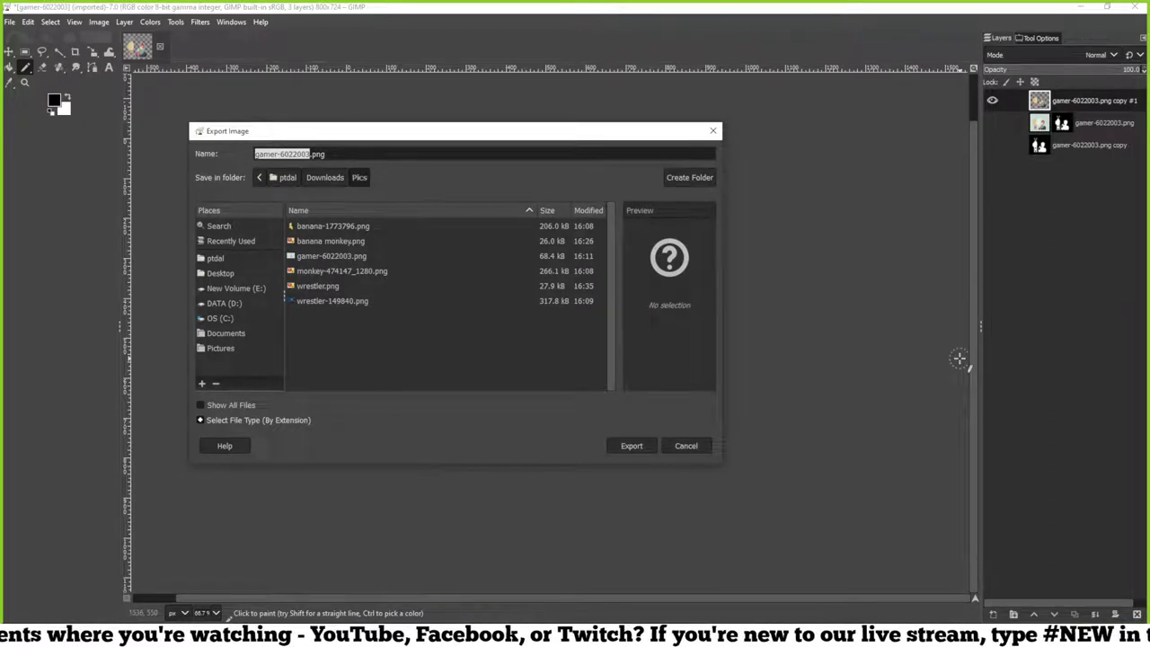
type("gamer")
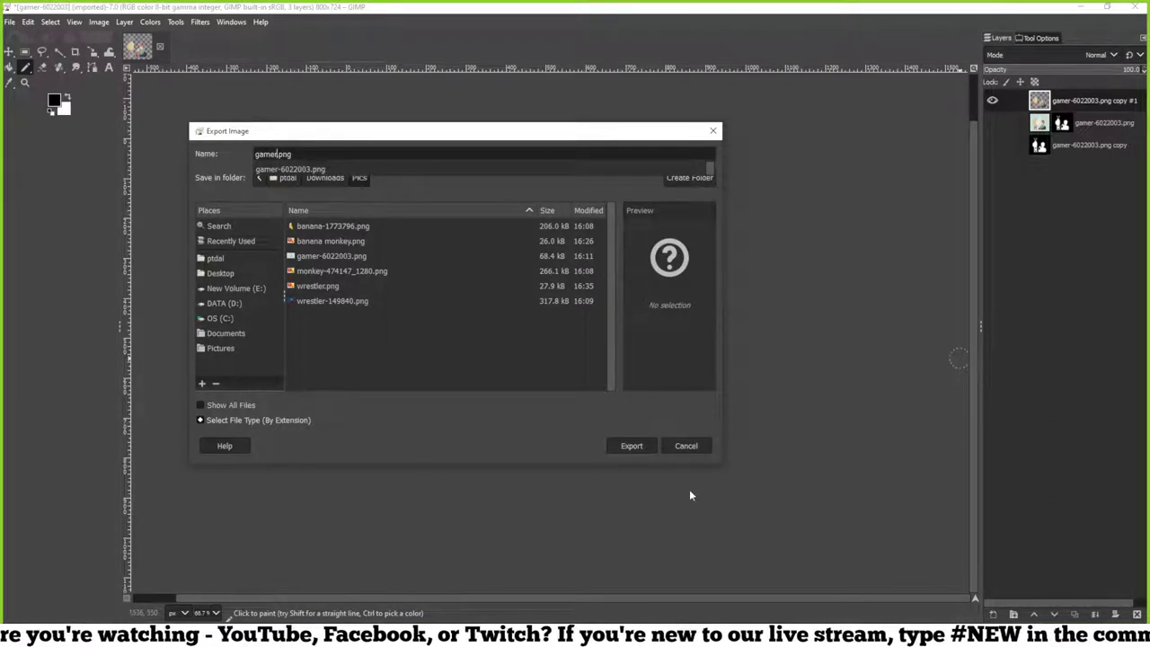
left_click(638, 446)
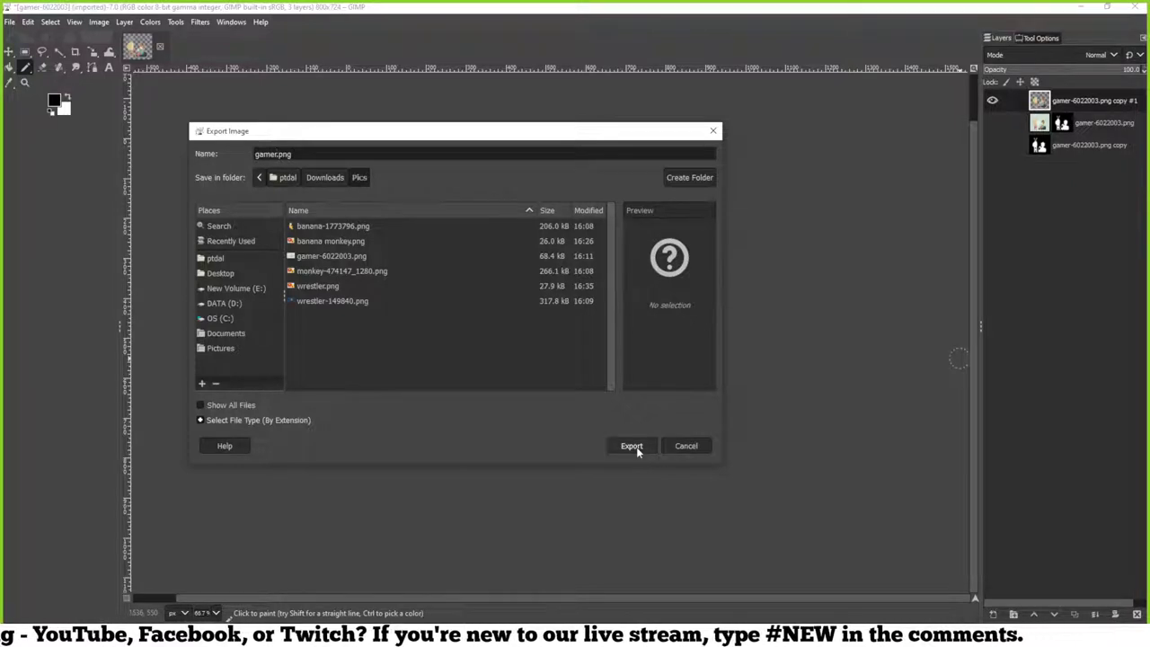
left_click(696, 446)
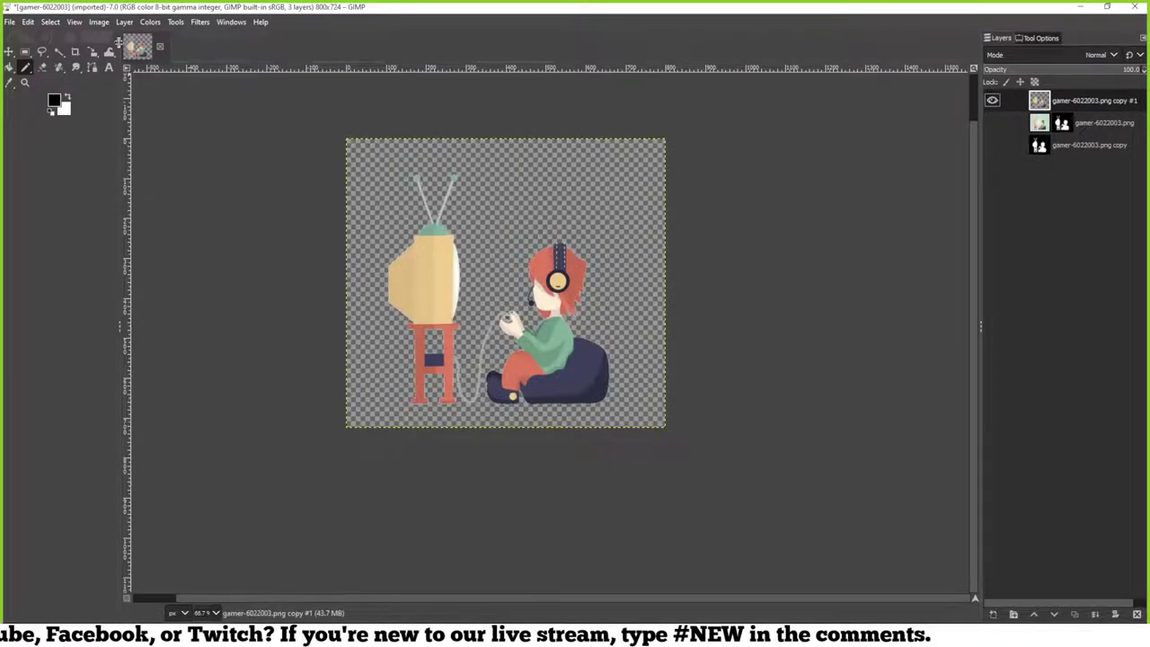
Resize the gamer image's canvas to 800 × 800 px with the content centered
left_click(122, 22)
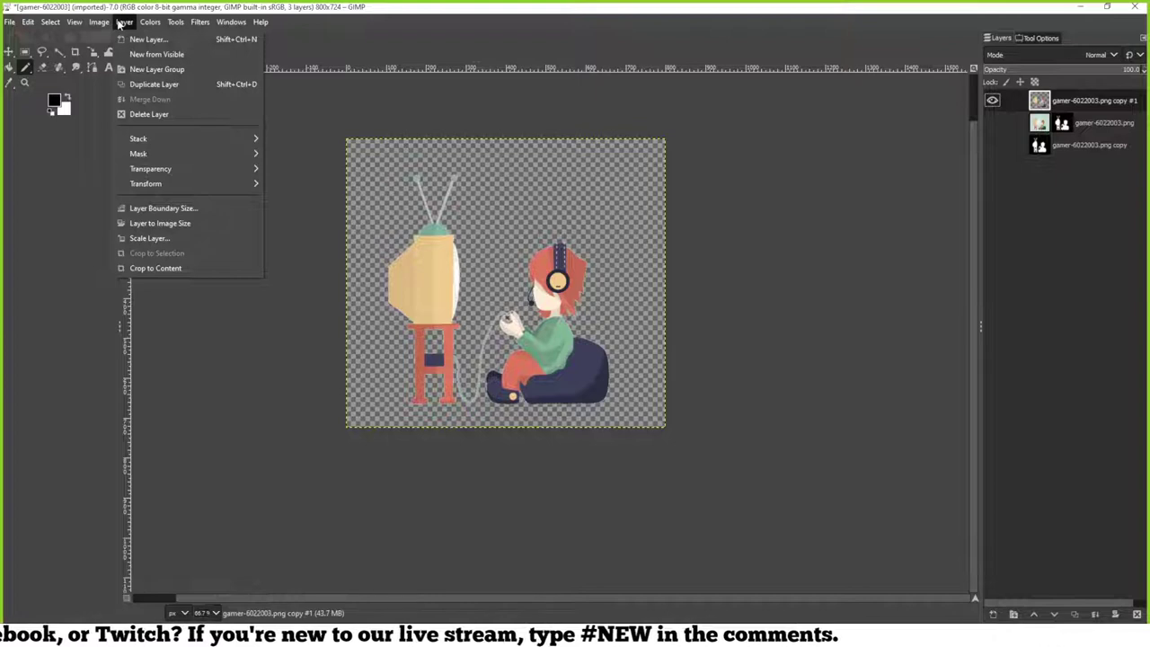
left_click(120, 23)
left_click(95, 22)
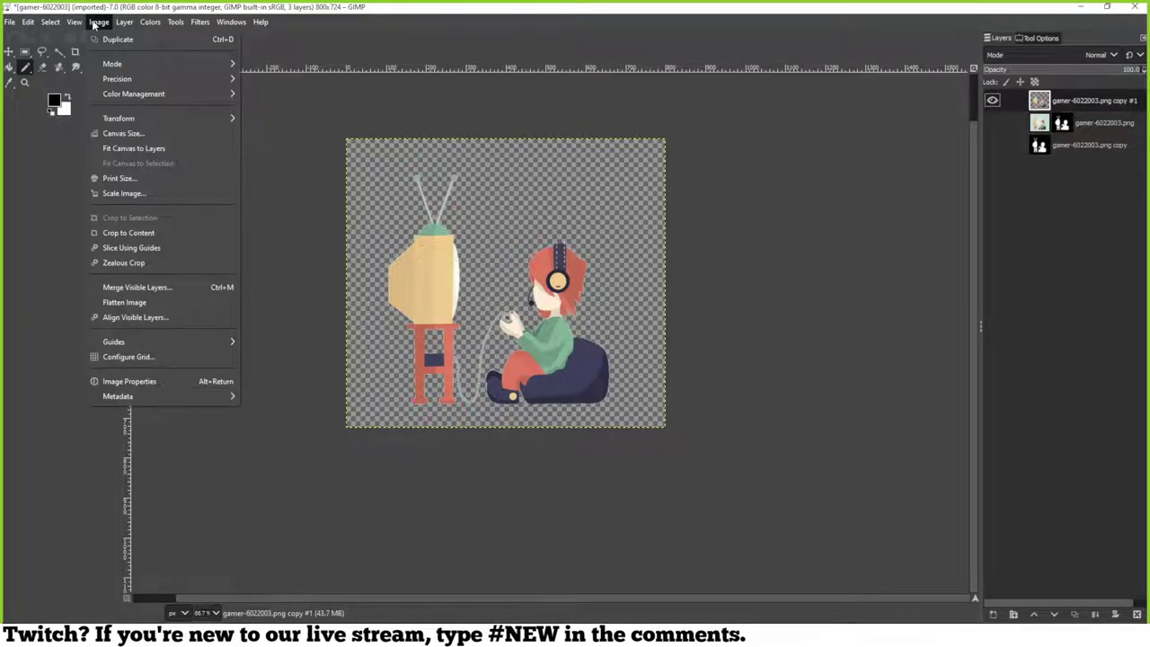
left_click(114, 134)
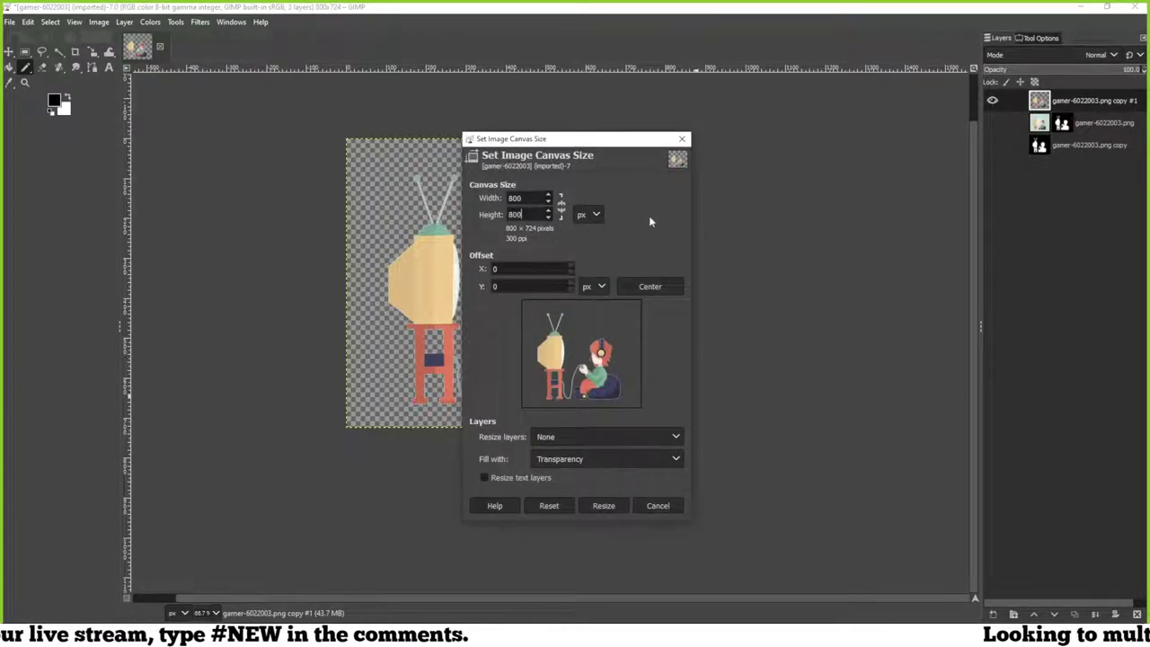
left_click(640, 288)
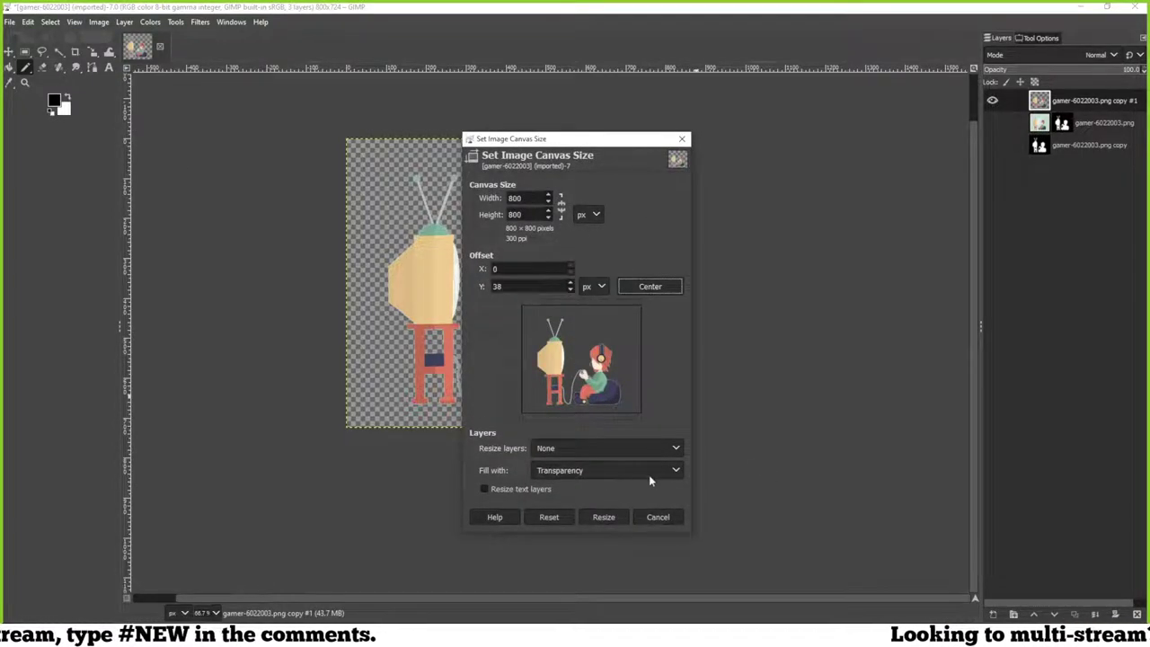
left_click(596, 509)
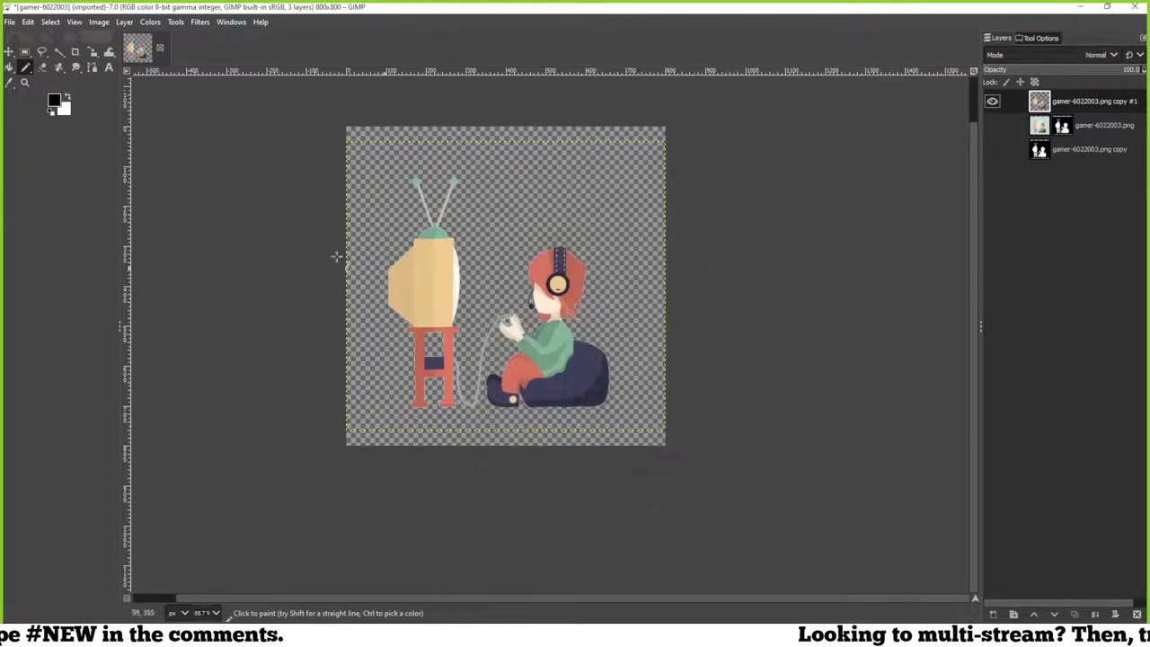
Scale the square gamer image to 112 × 112 px
left_click(99, 22)
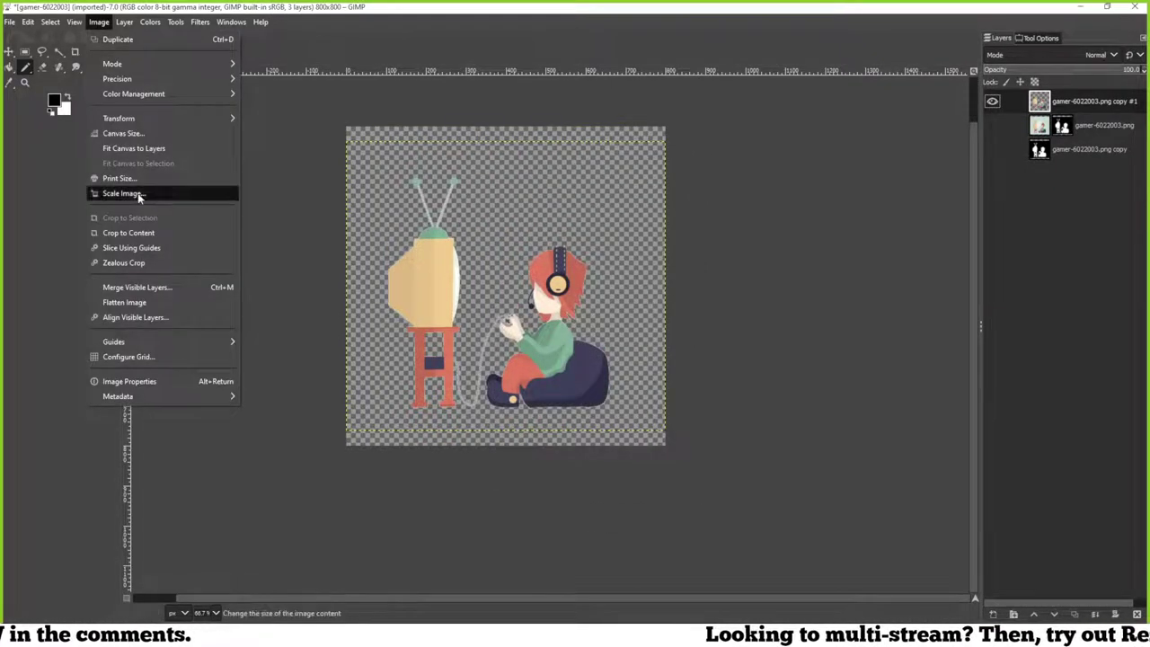
left_click(157, 193)
type("112")
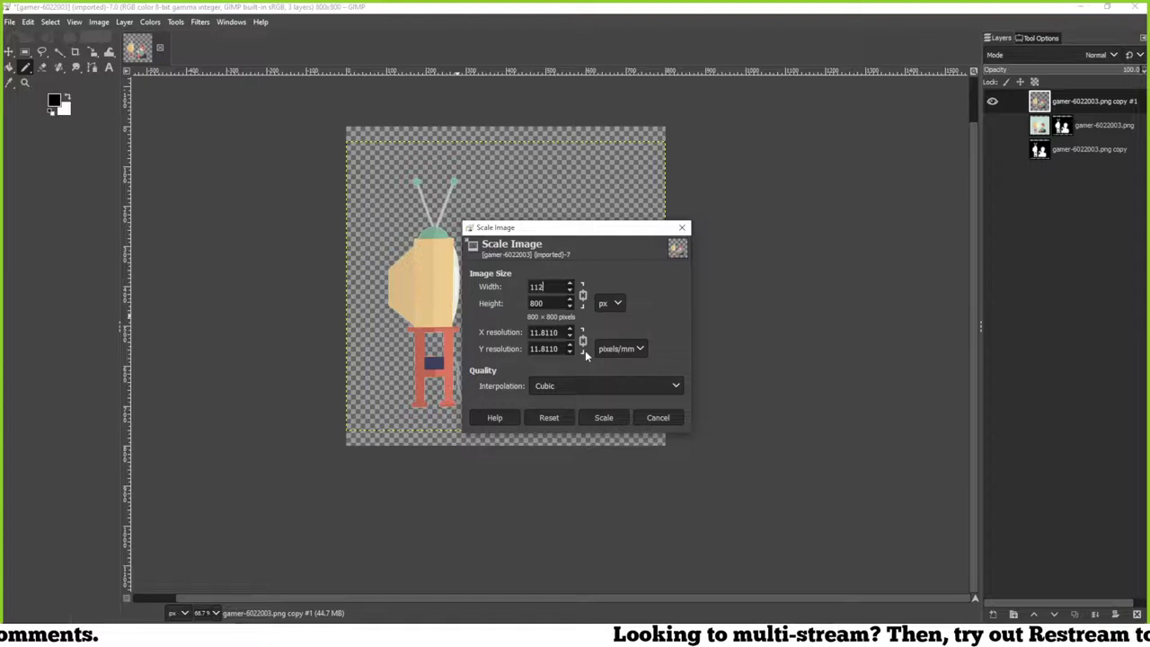
key("Tab")
left_click(585, 418)
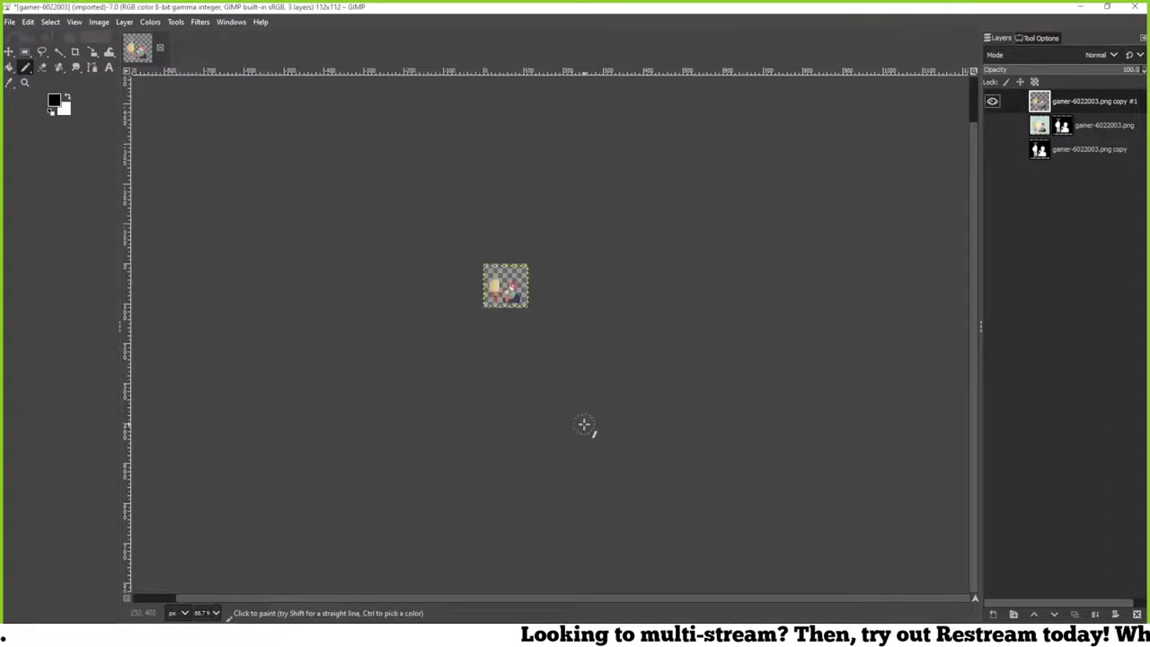
Export the scaled gamer image as gamer.png in the Pics folder
key("ctrl+shift+e")
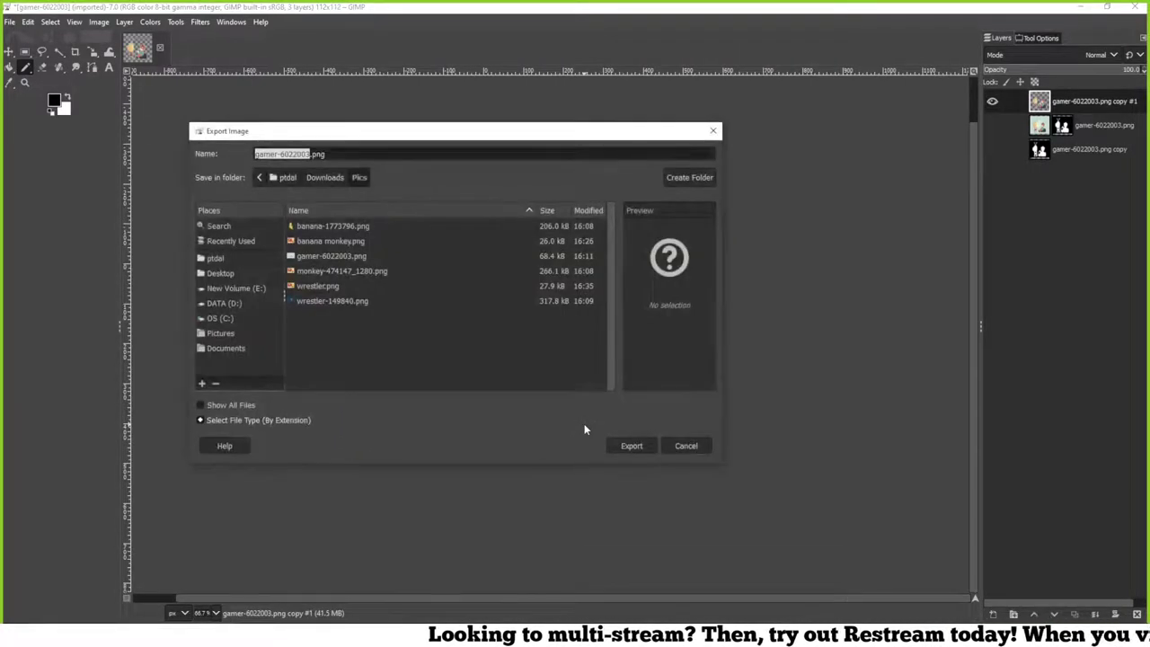
type("gamer")
left_click(610, 449)
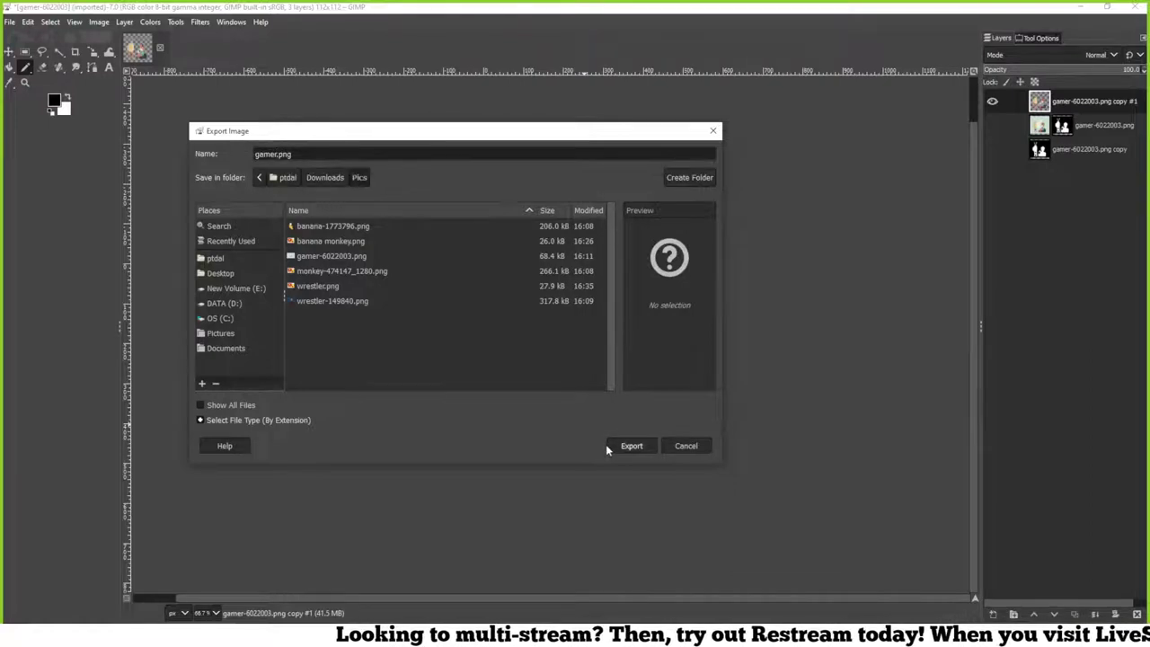